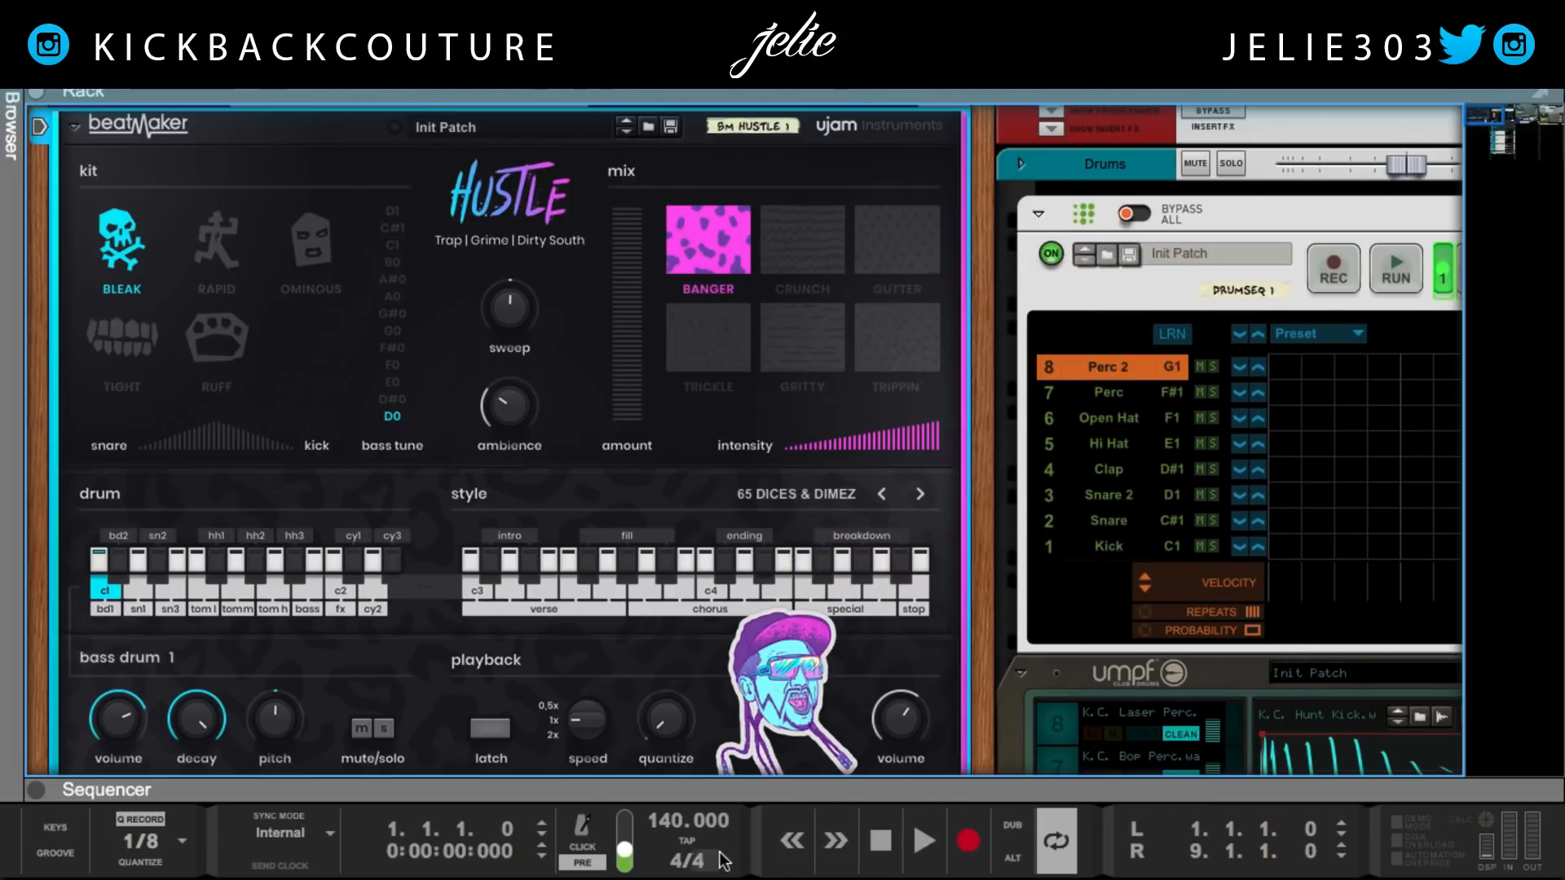
Step: Start playback, turn on latch for the Beatmaker Hustle pattern, and raise its playback volume
click(923, 855)
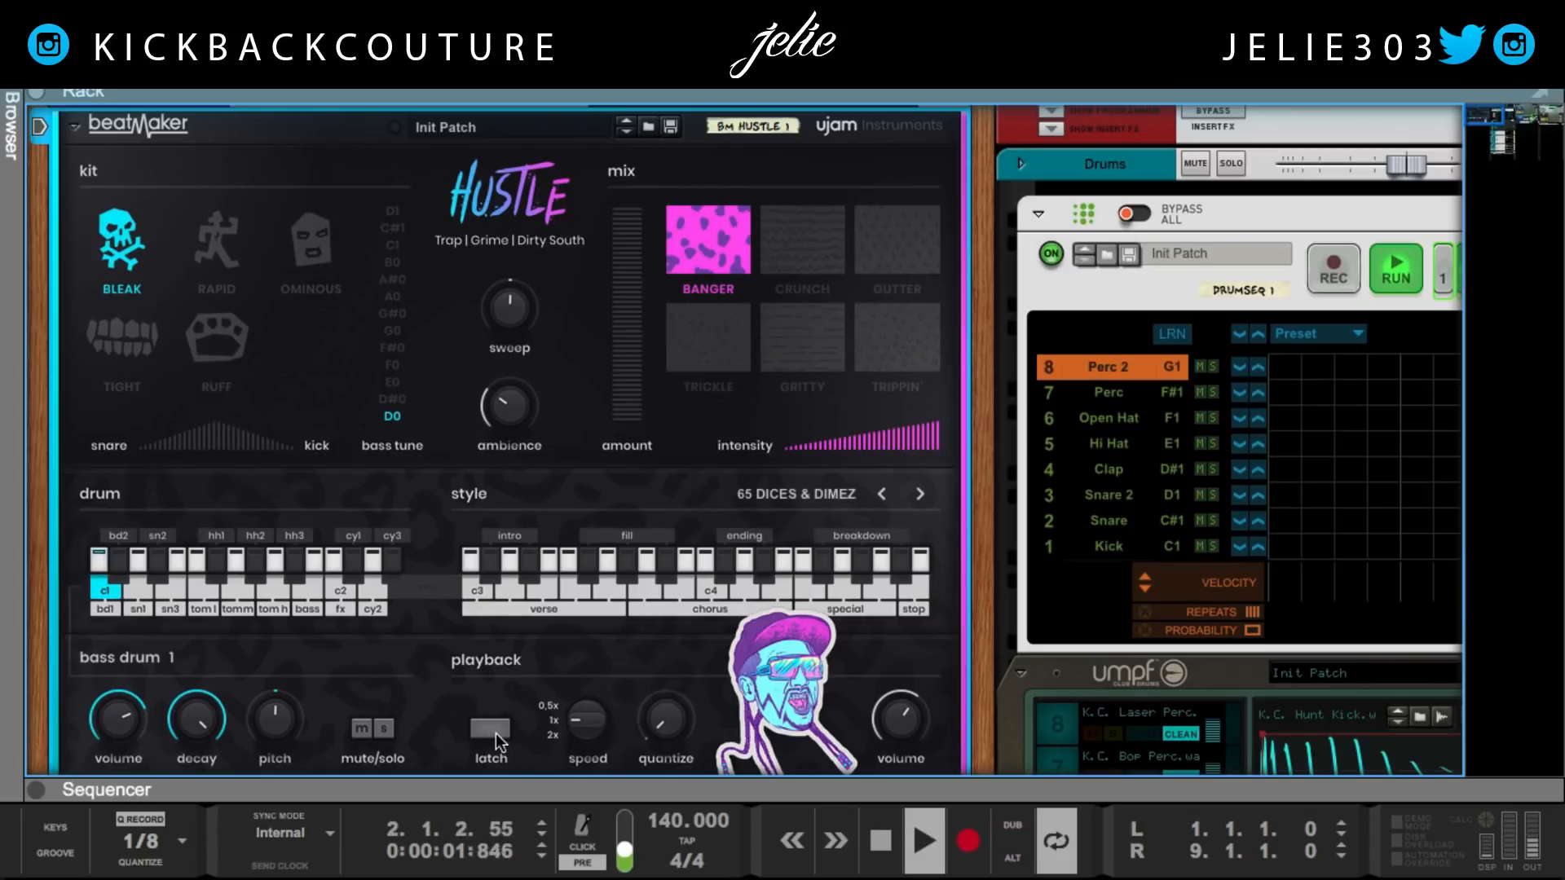
click(495, 732)
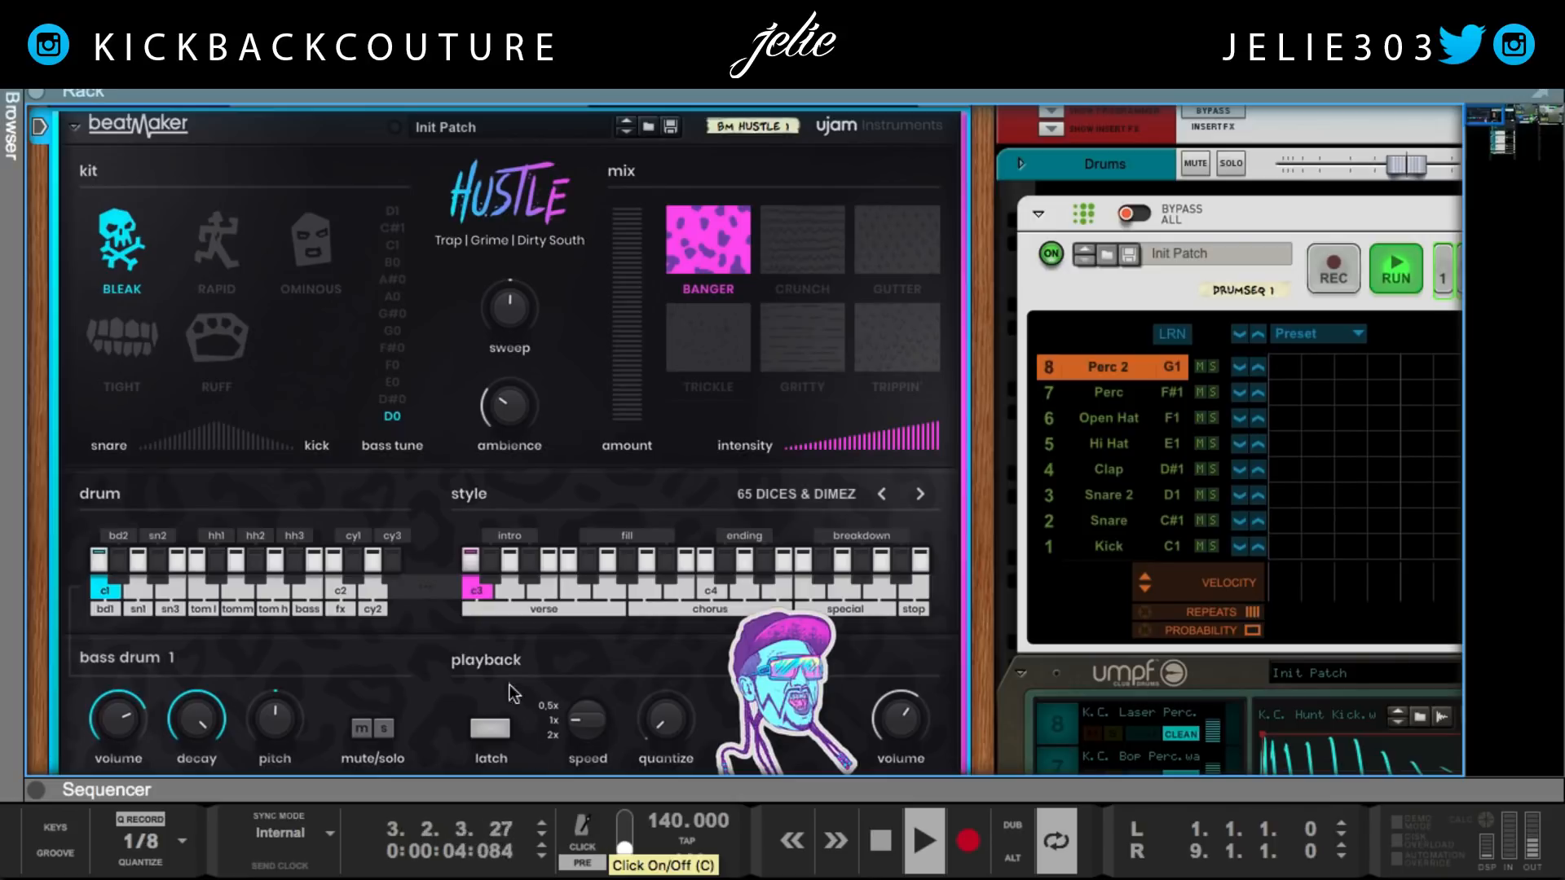
scroll(496, 657, up, 1)
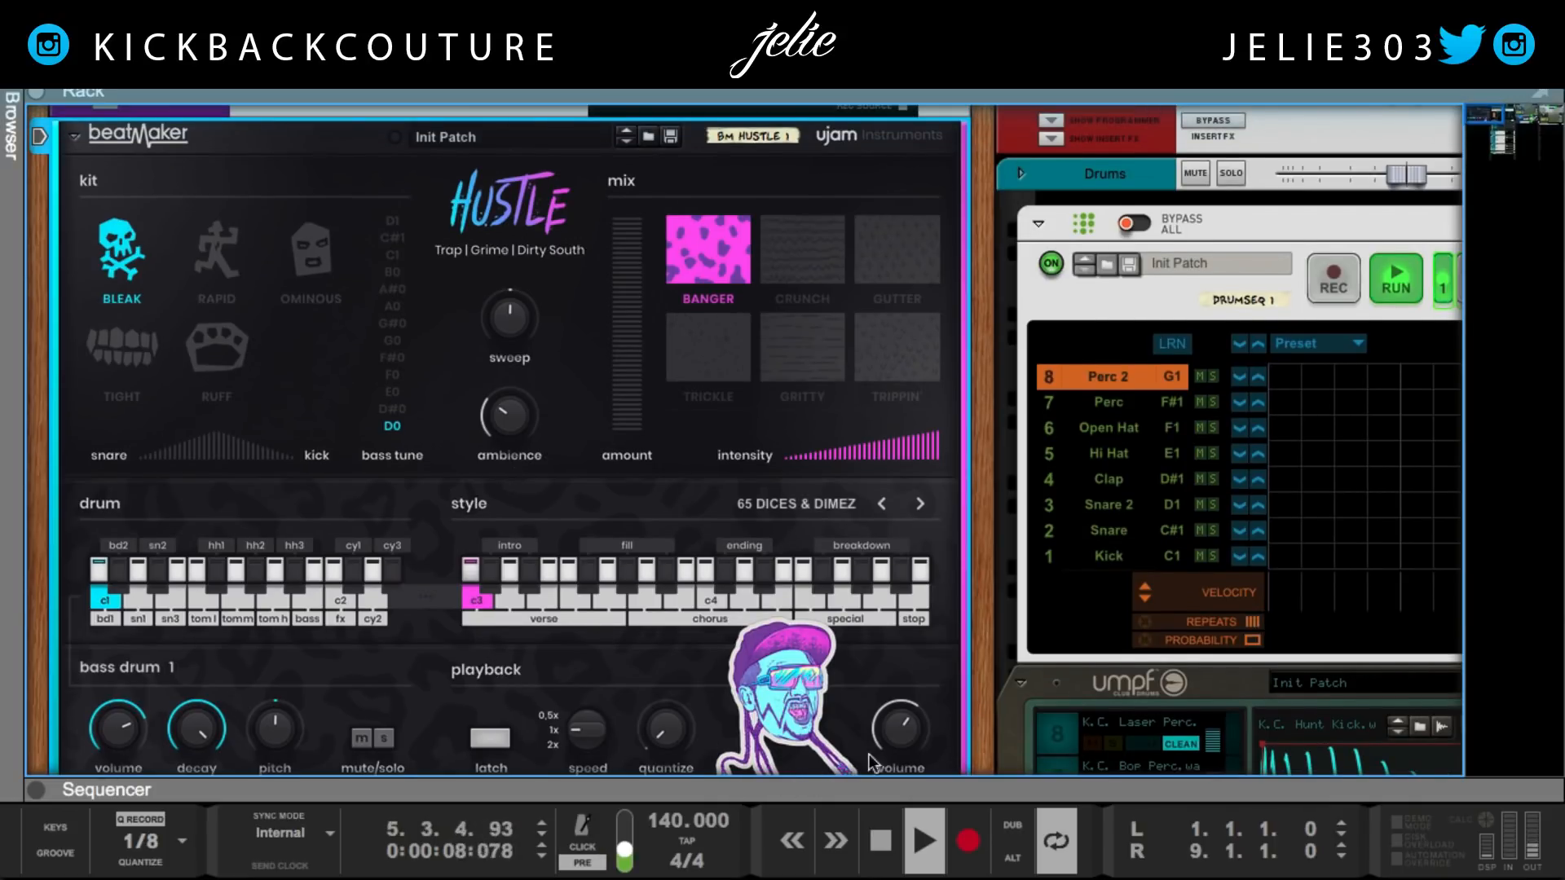
mouse_move(889, 736)
mouse_down()
mouse_move(890, 756)
mouse_move(887, 737)
mouse_up()
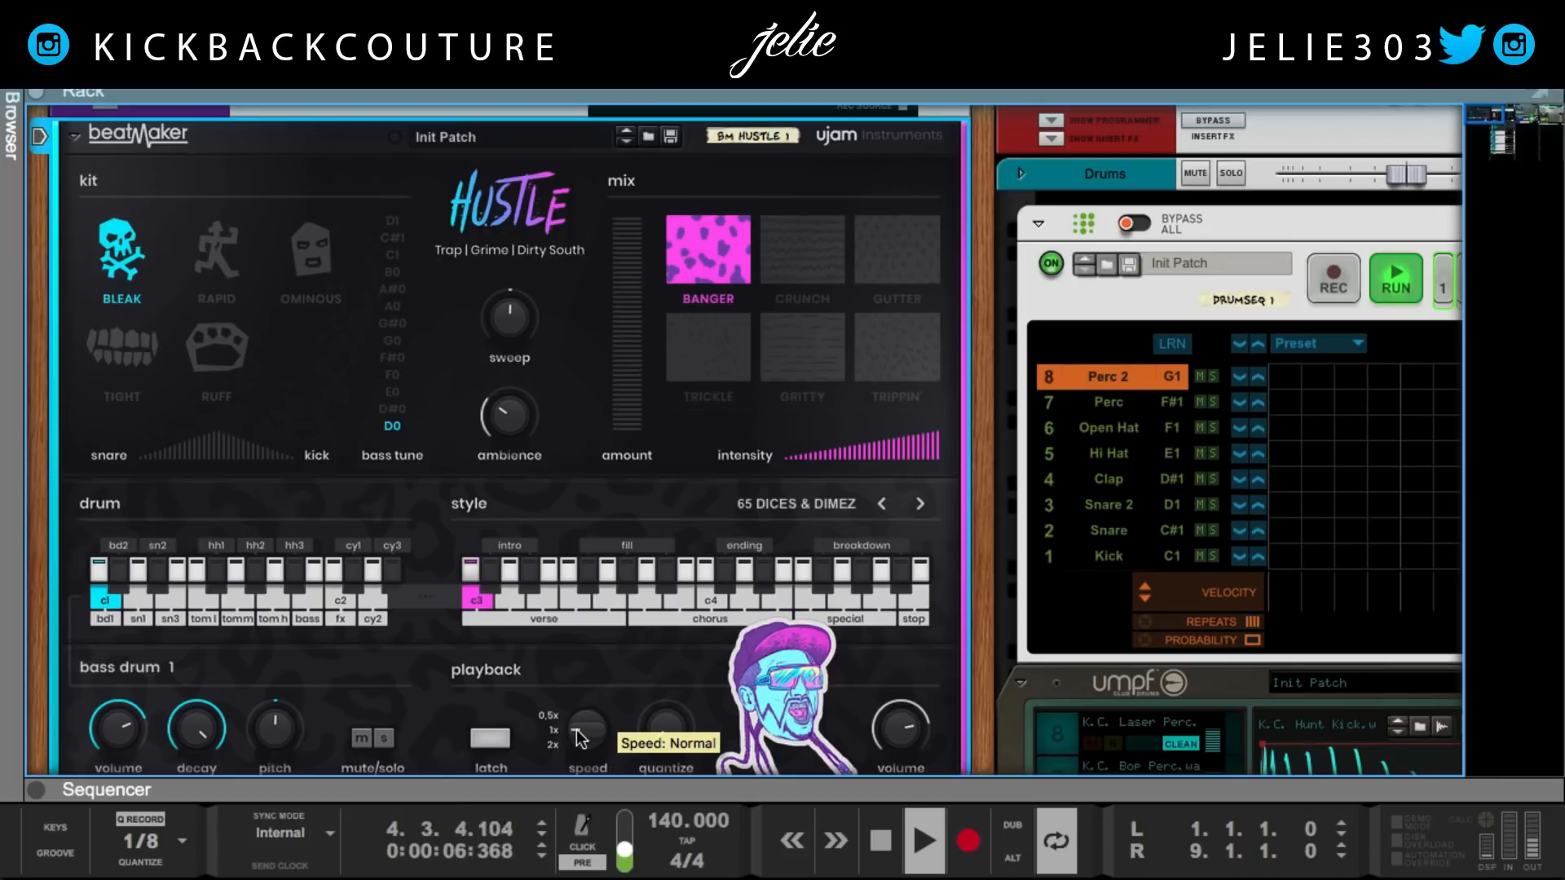
Step: Set the bass tune to F0, audition the Rapid, Ominous, Tight and Ruff kits, and settle on Rapid
click(395, 374)
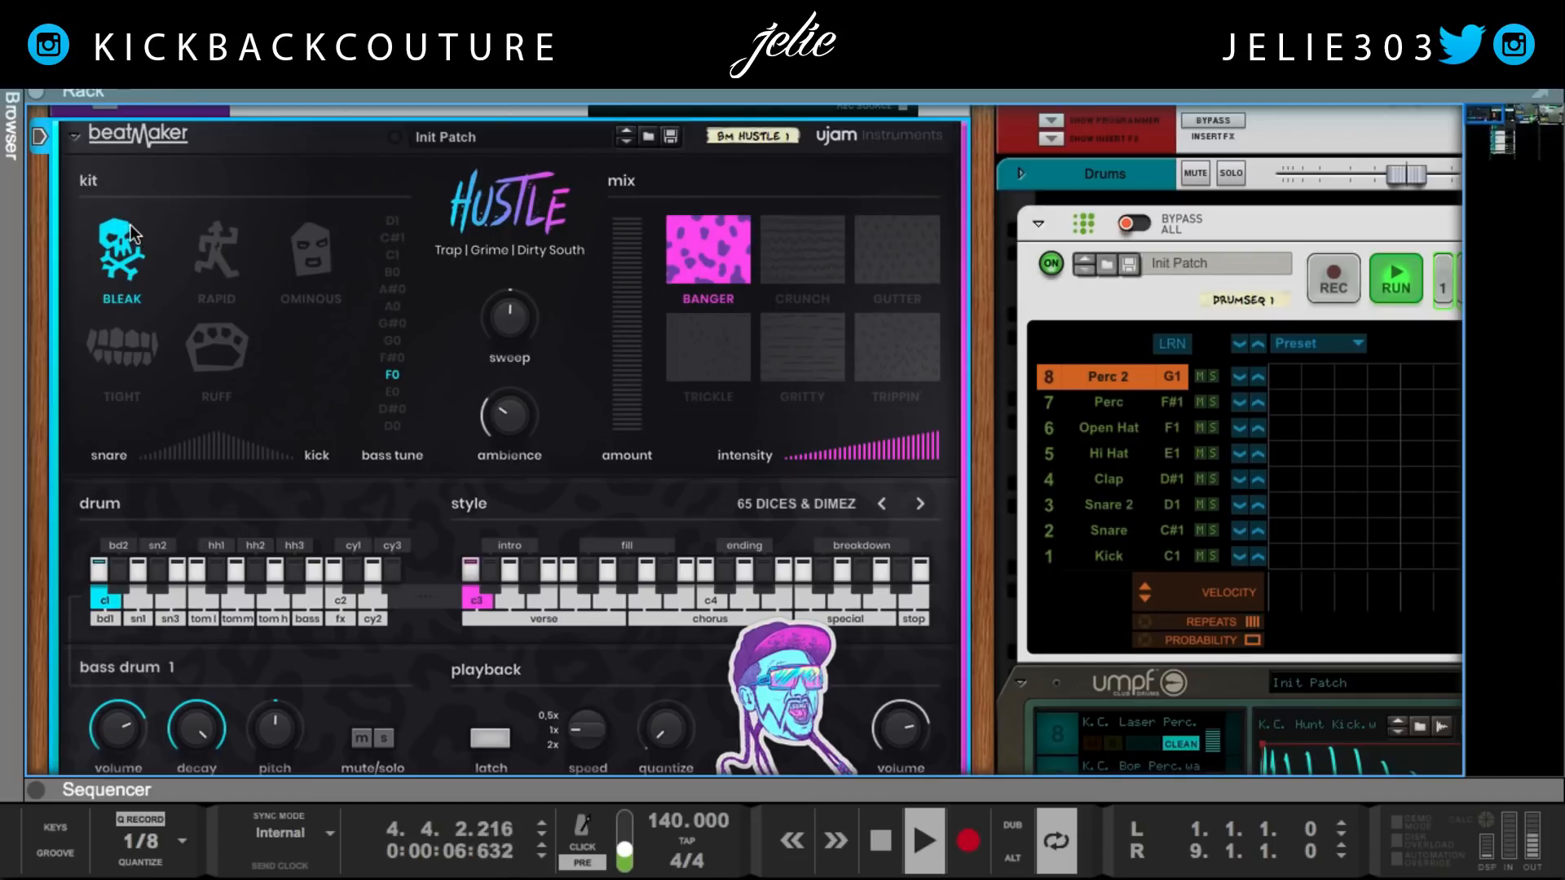
click(211, 267)
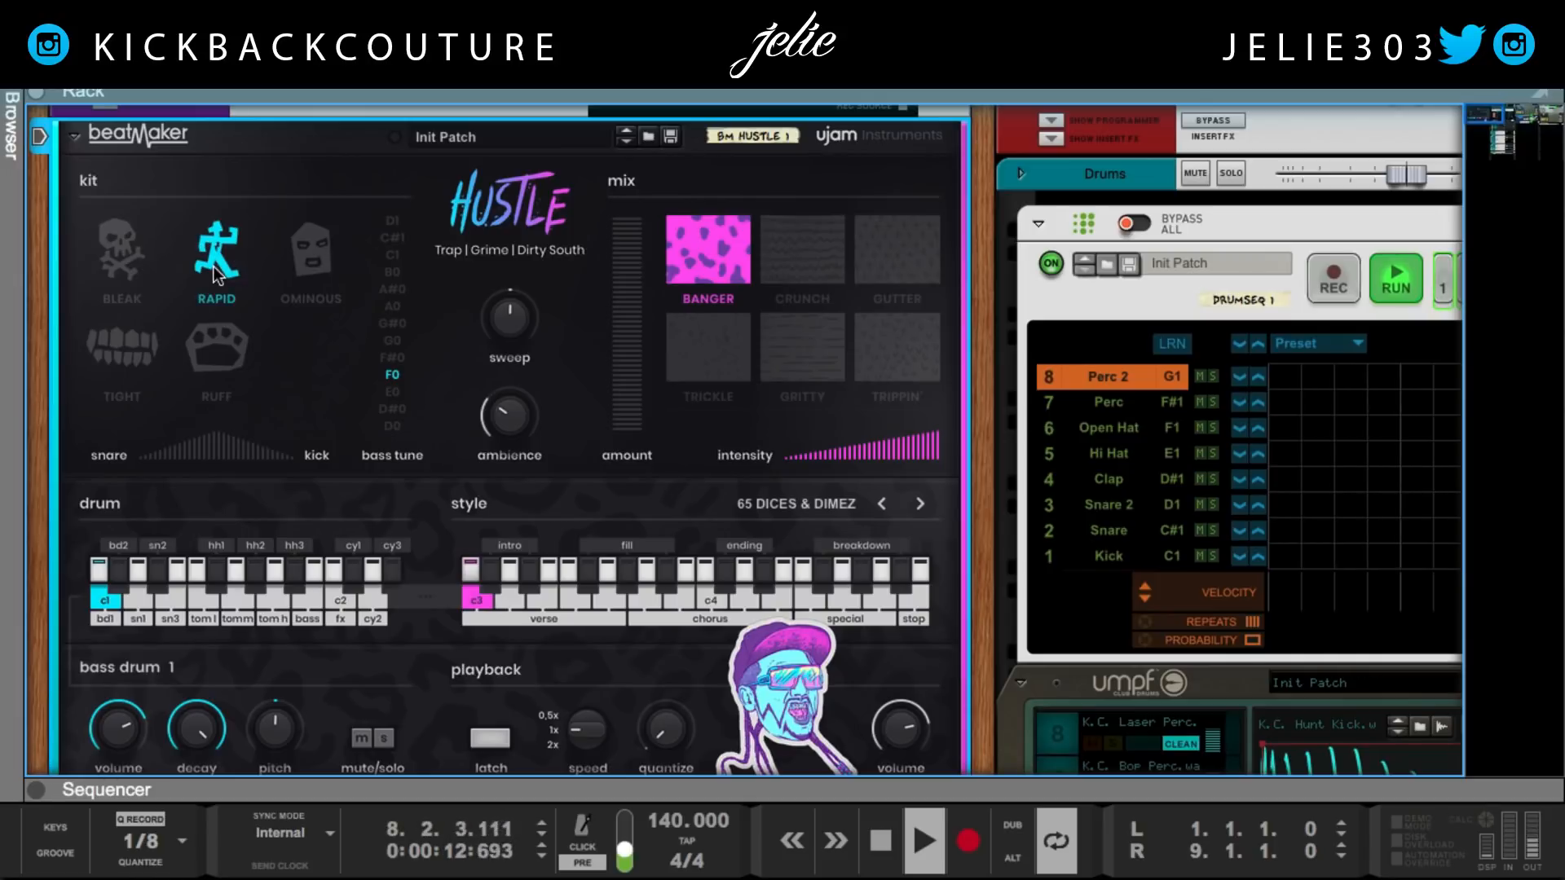
click(316, 260)
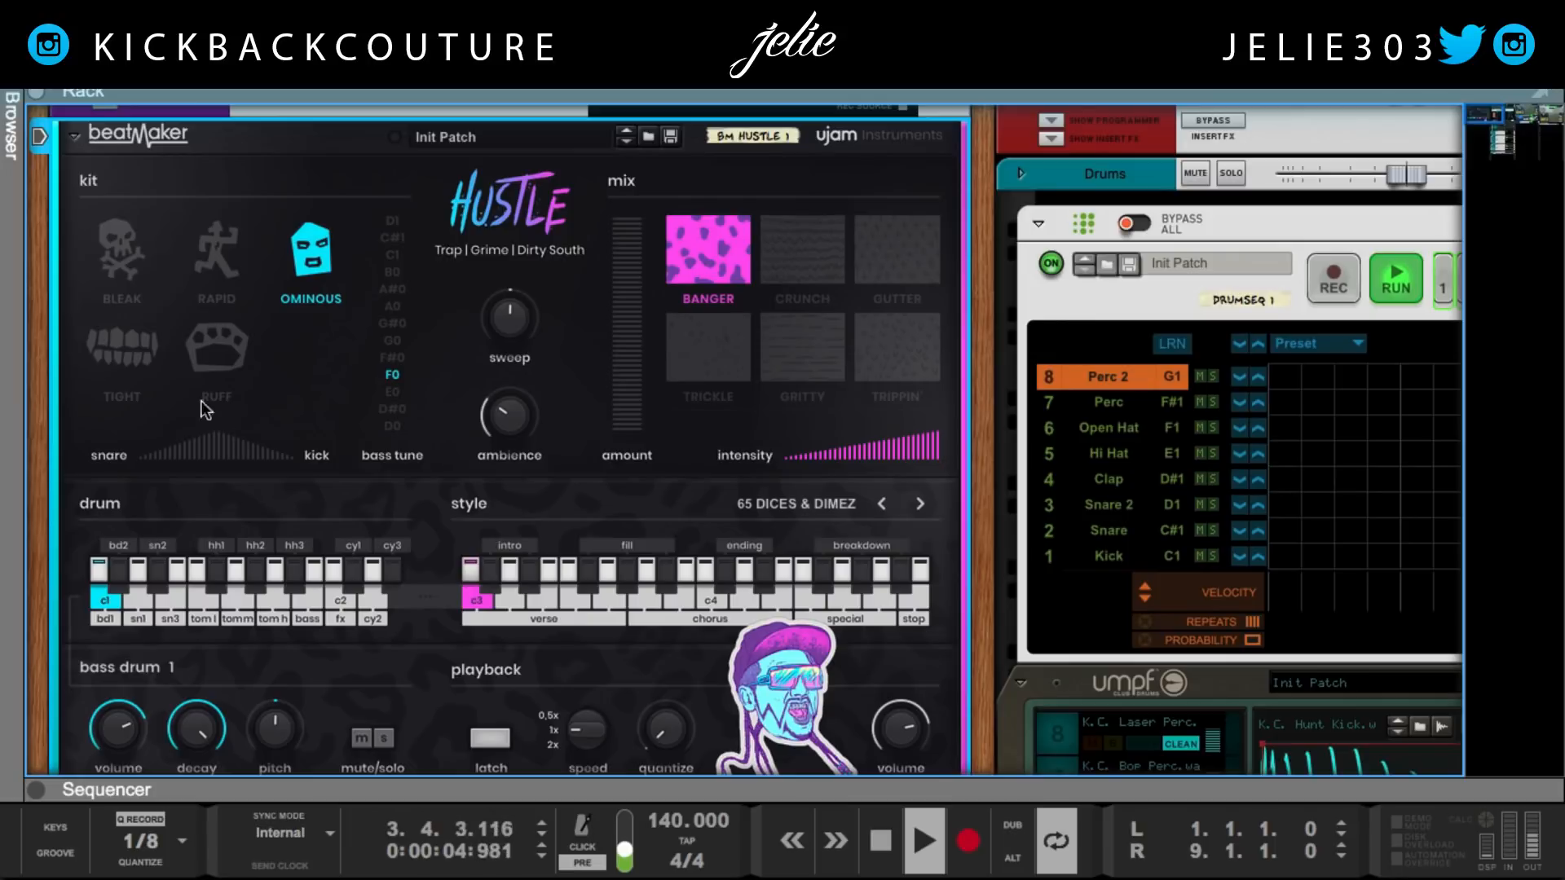
click(125, 350)
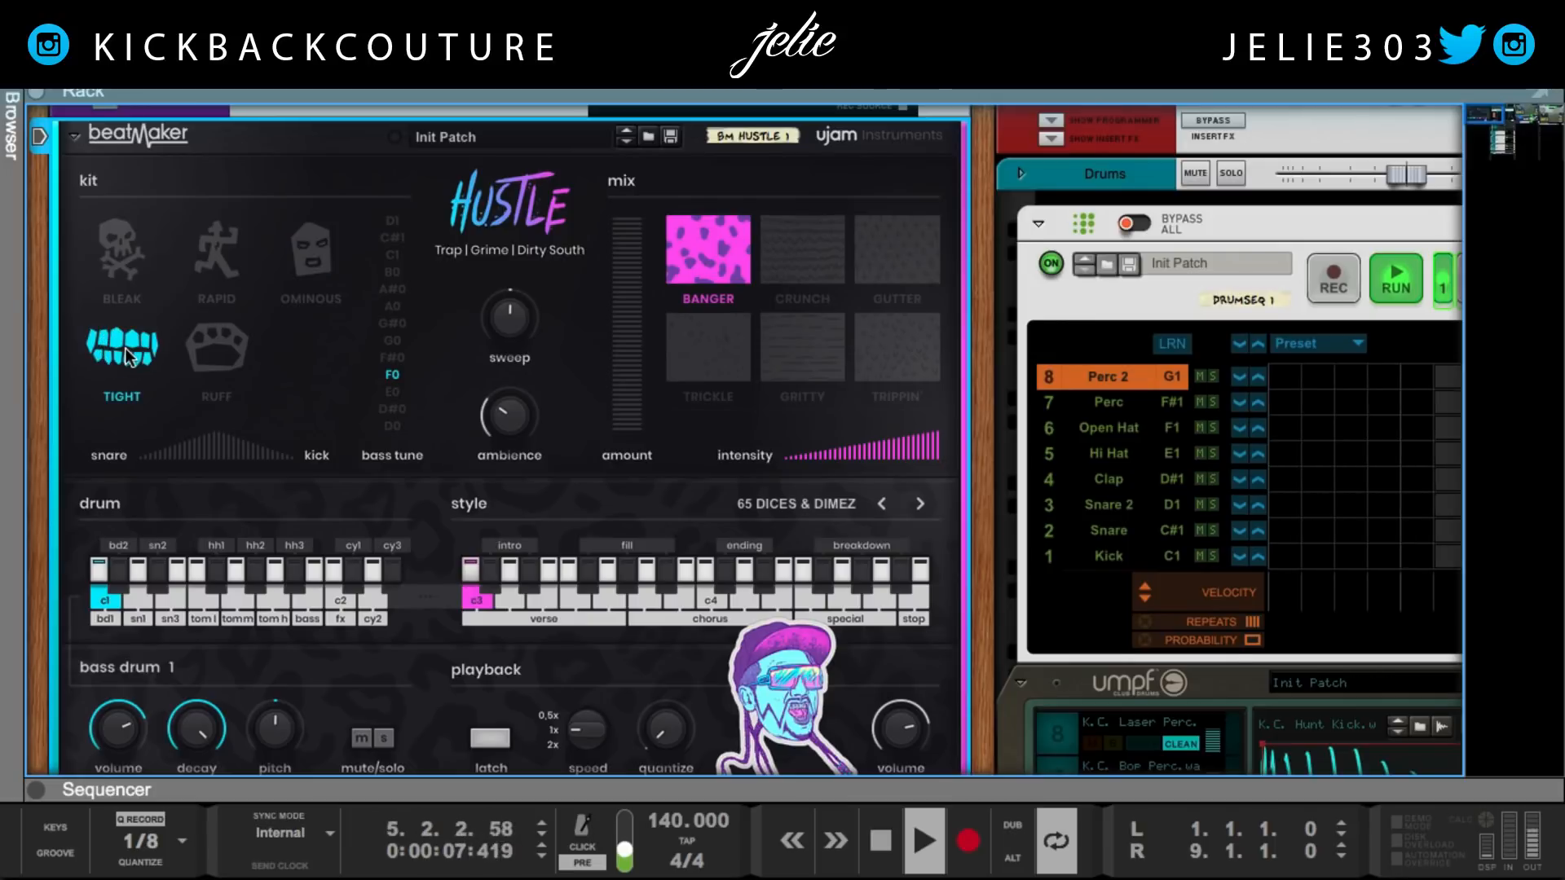
click(223, 353)
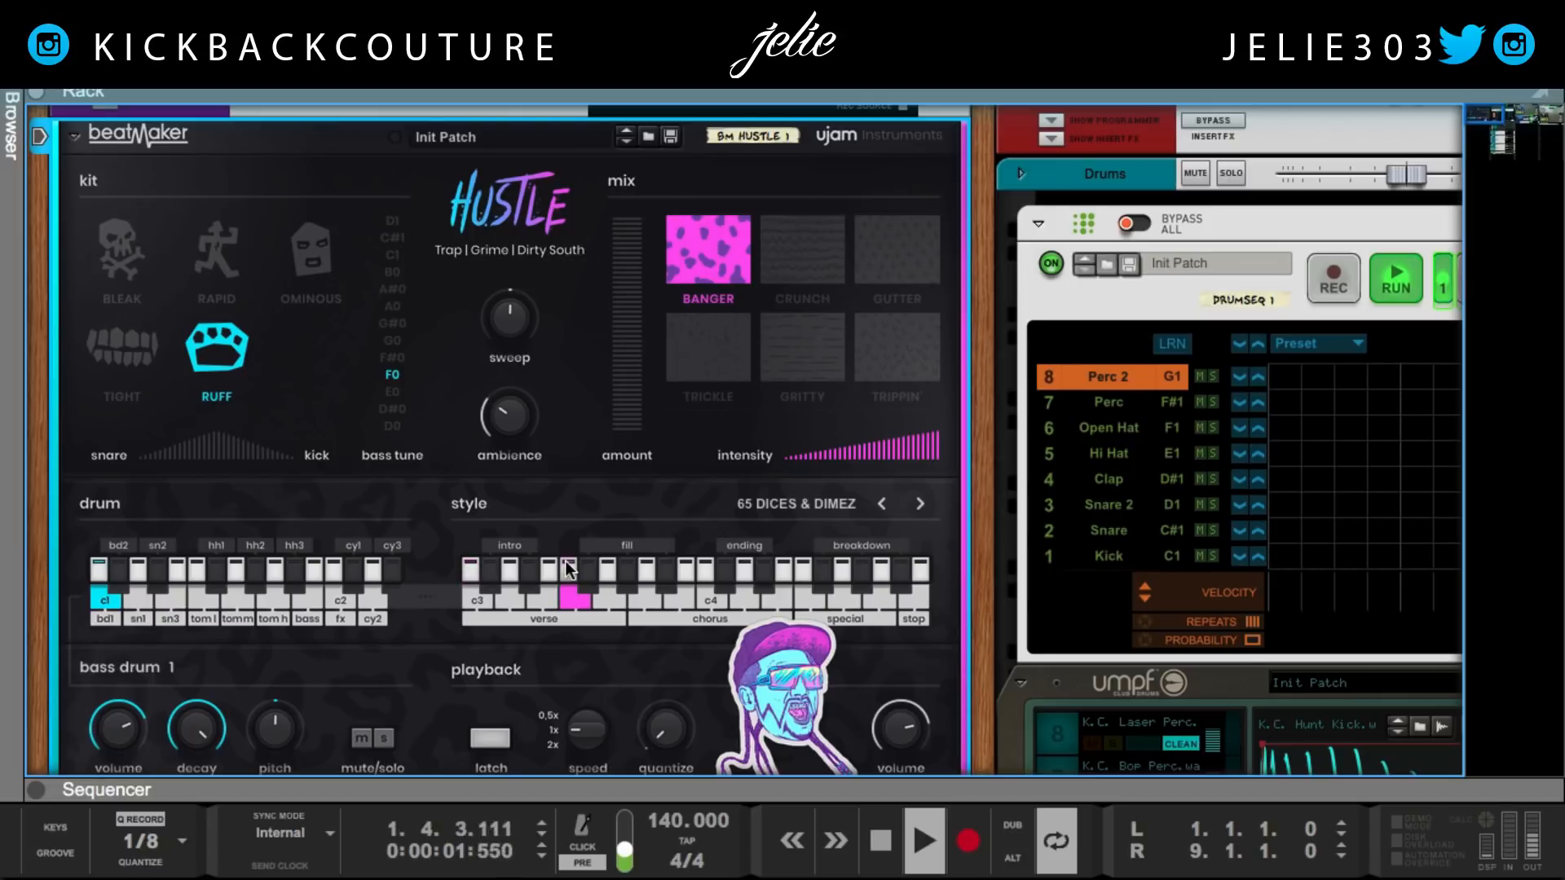
click(310, 259)
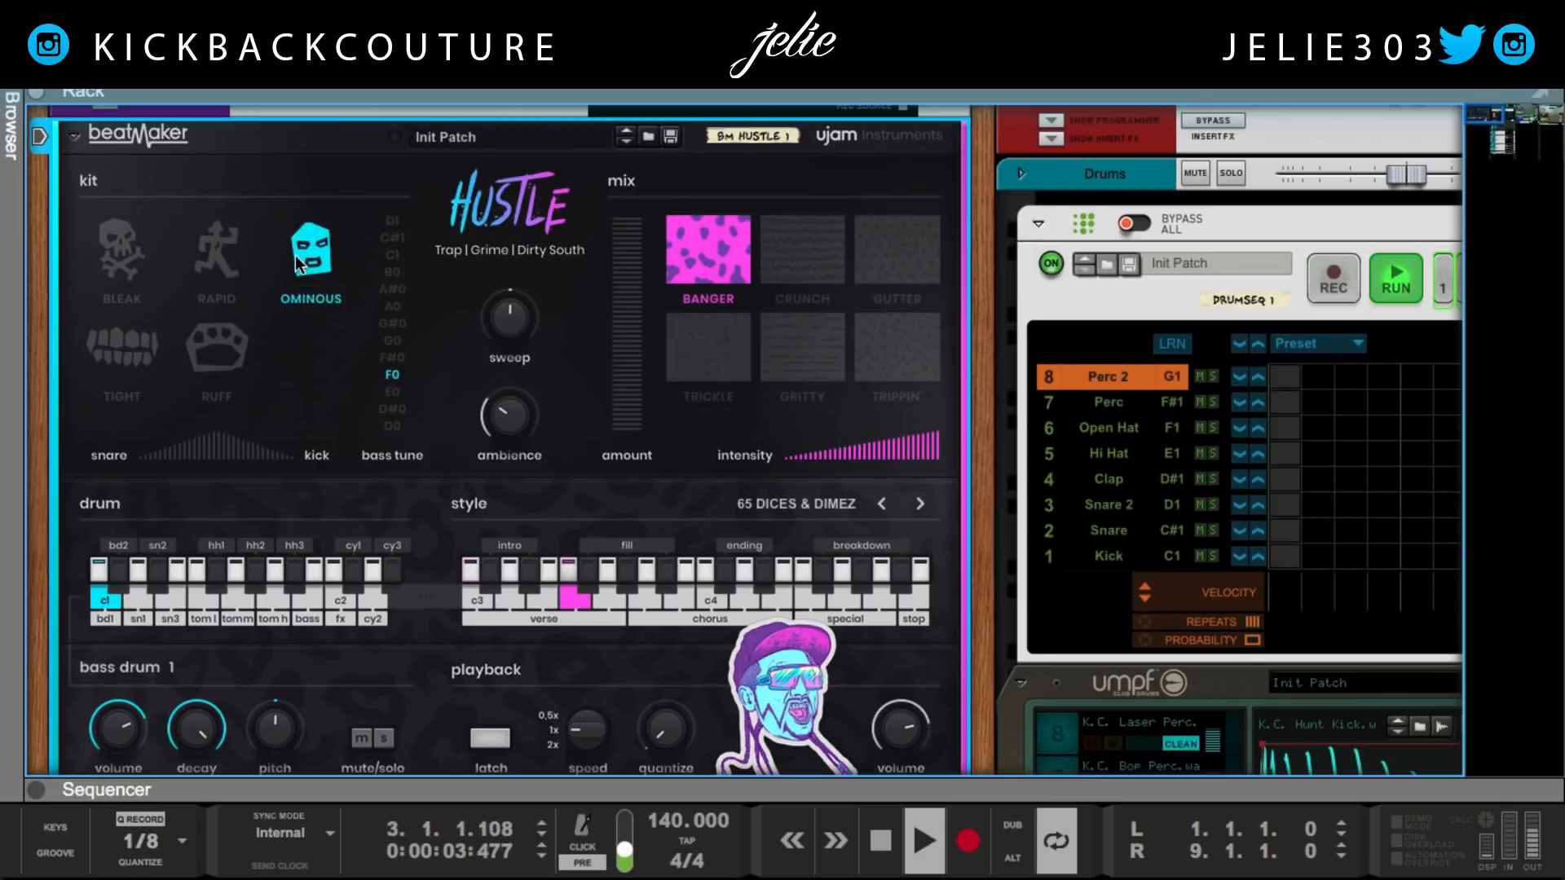
click(220, 254)
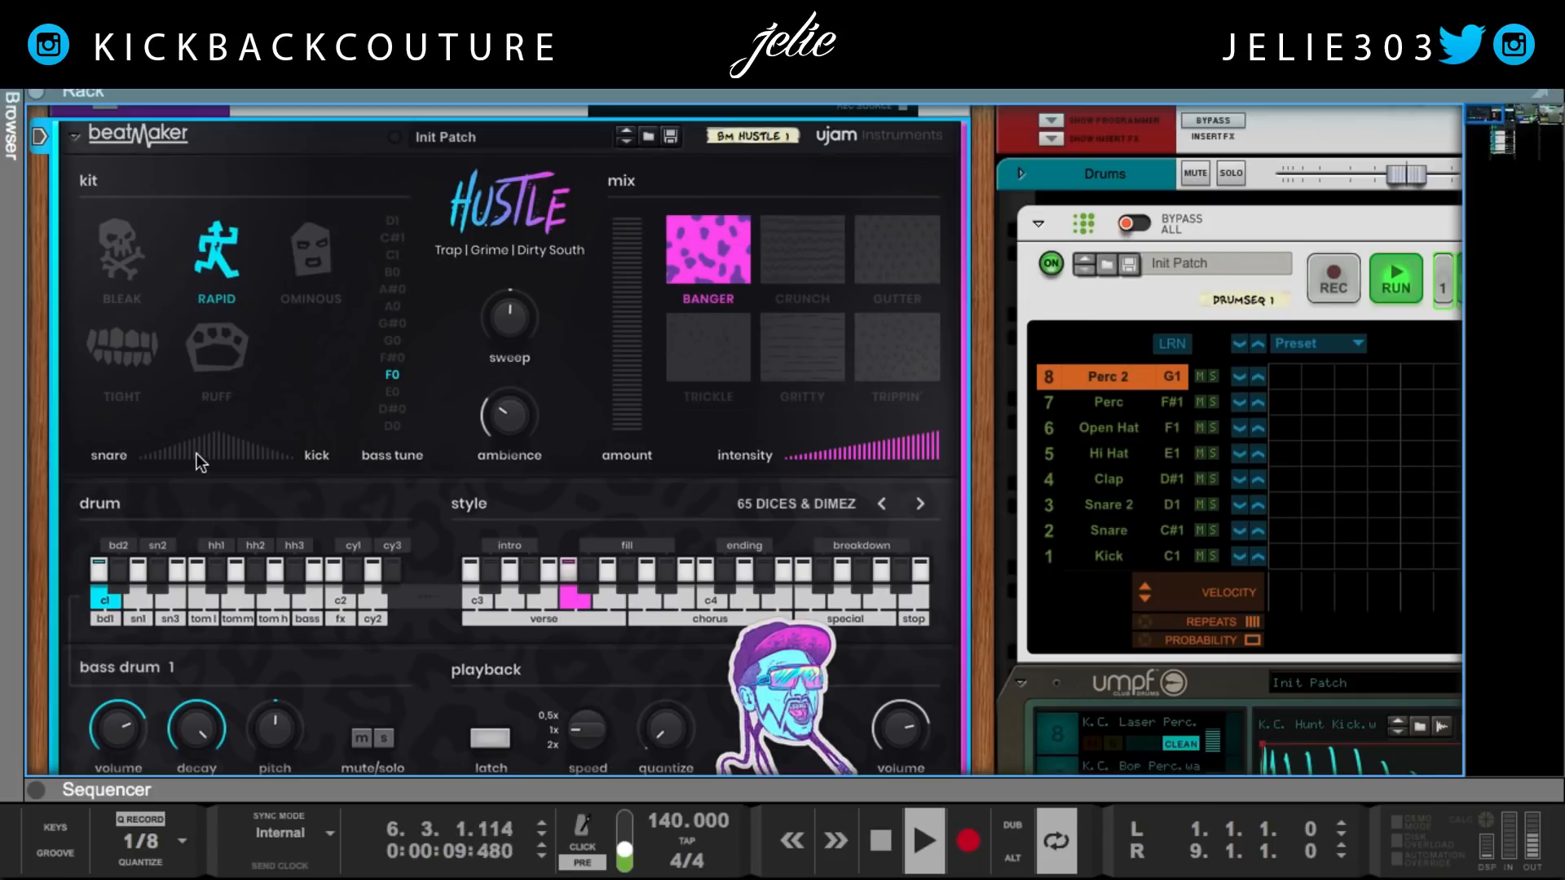
Step: Try the kit's snare-to-kick pitch bend strip in both directions, and stop playback with the song position at the start
drag(194, 453, 25, 475)
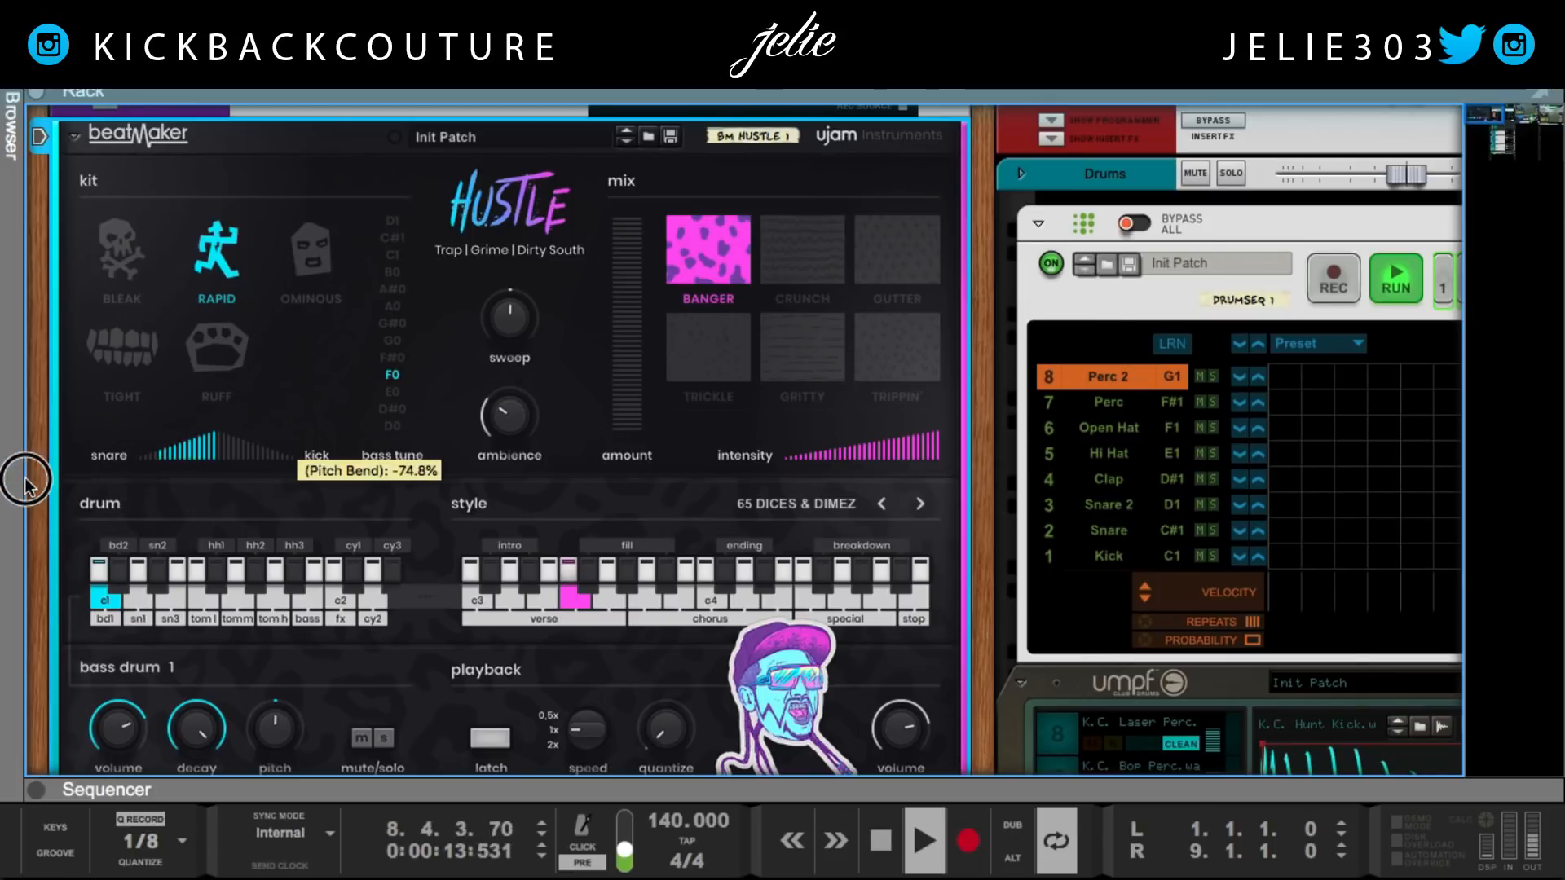
drag(153, 477, 252, 456)
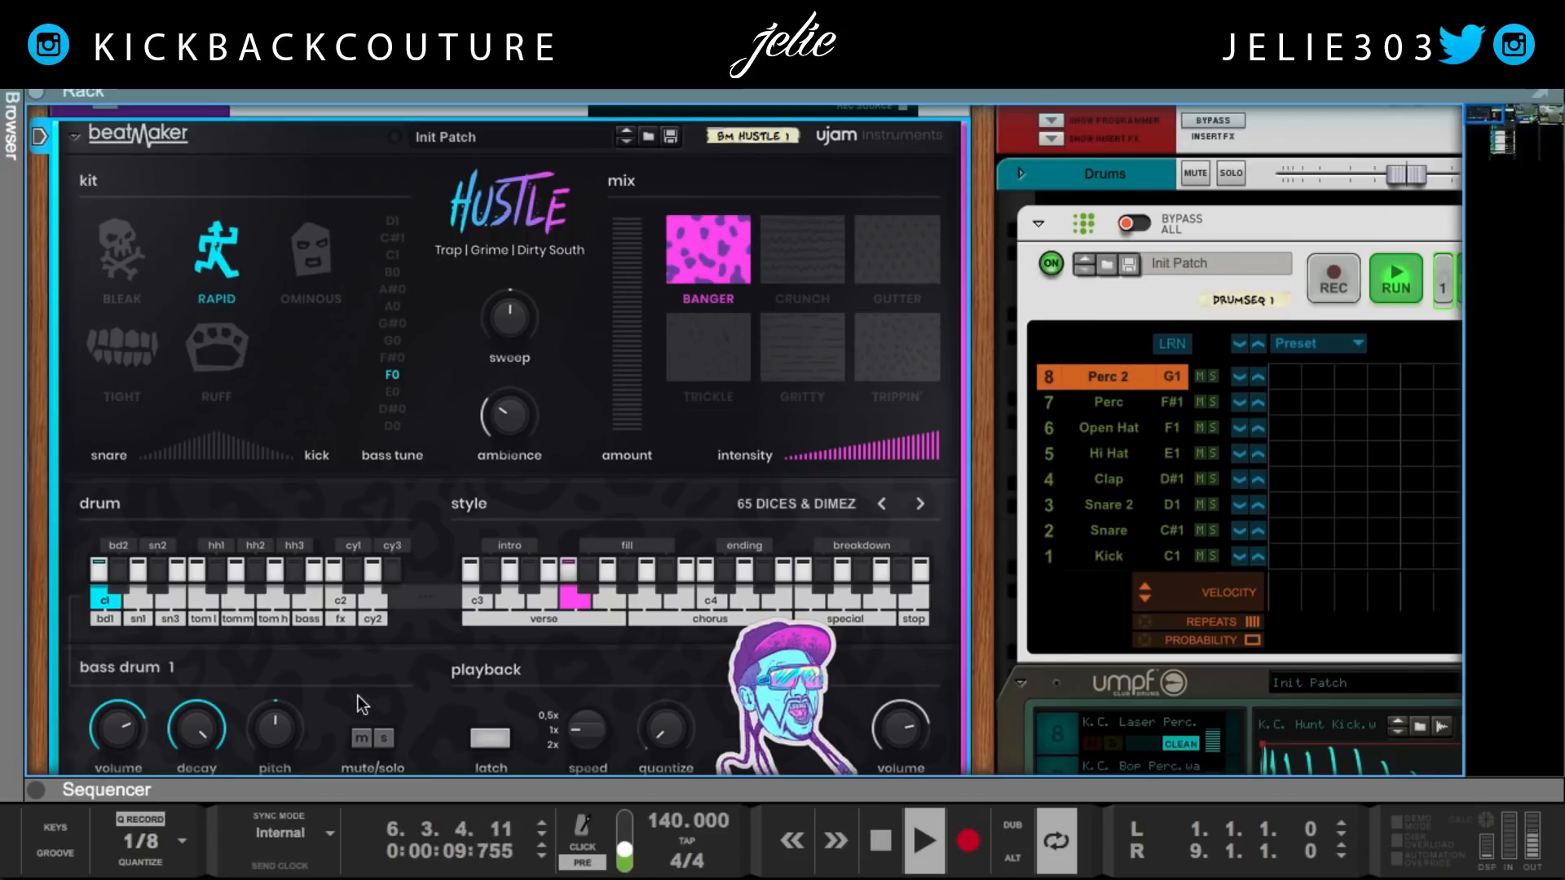
click(876, 863)
click(879, 861)
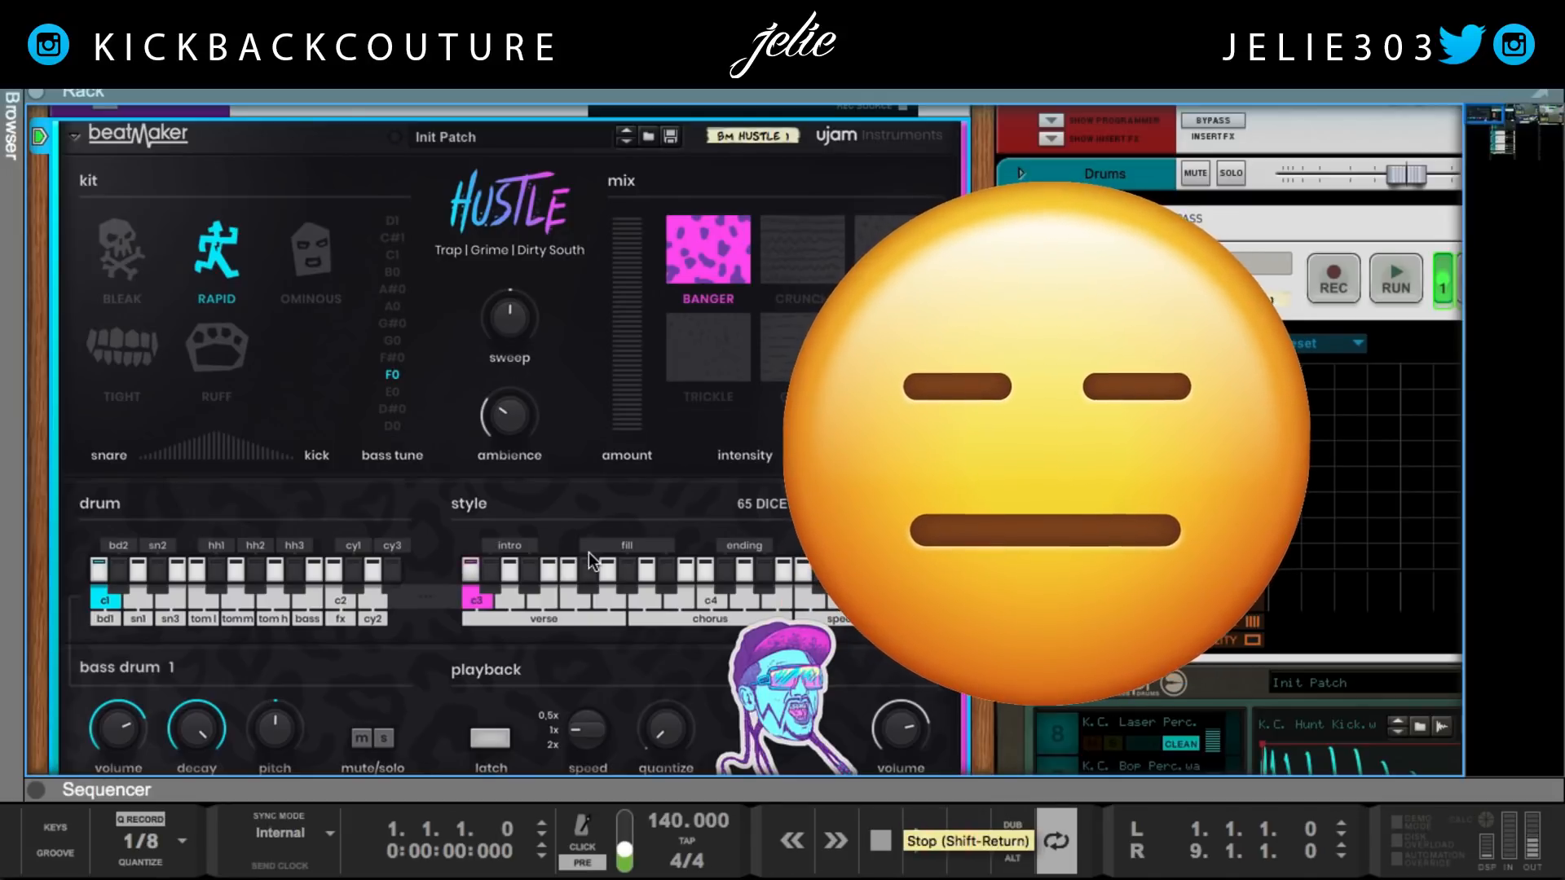
Step: Try turning the sweep down, reset it to 0 %, and adjust the ambience
click(500, 326)
drag(500, 326, 449, 363)
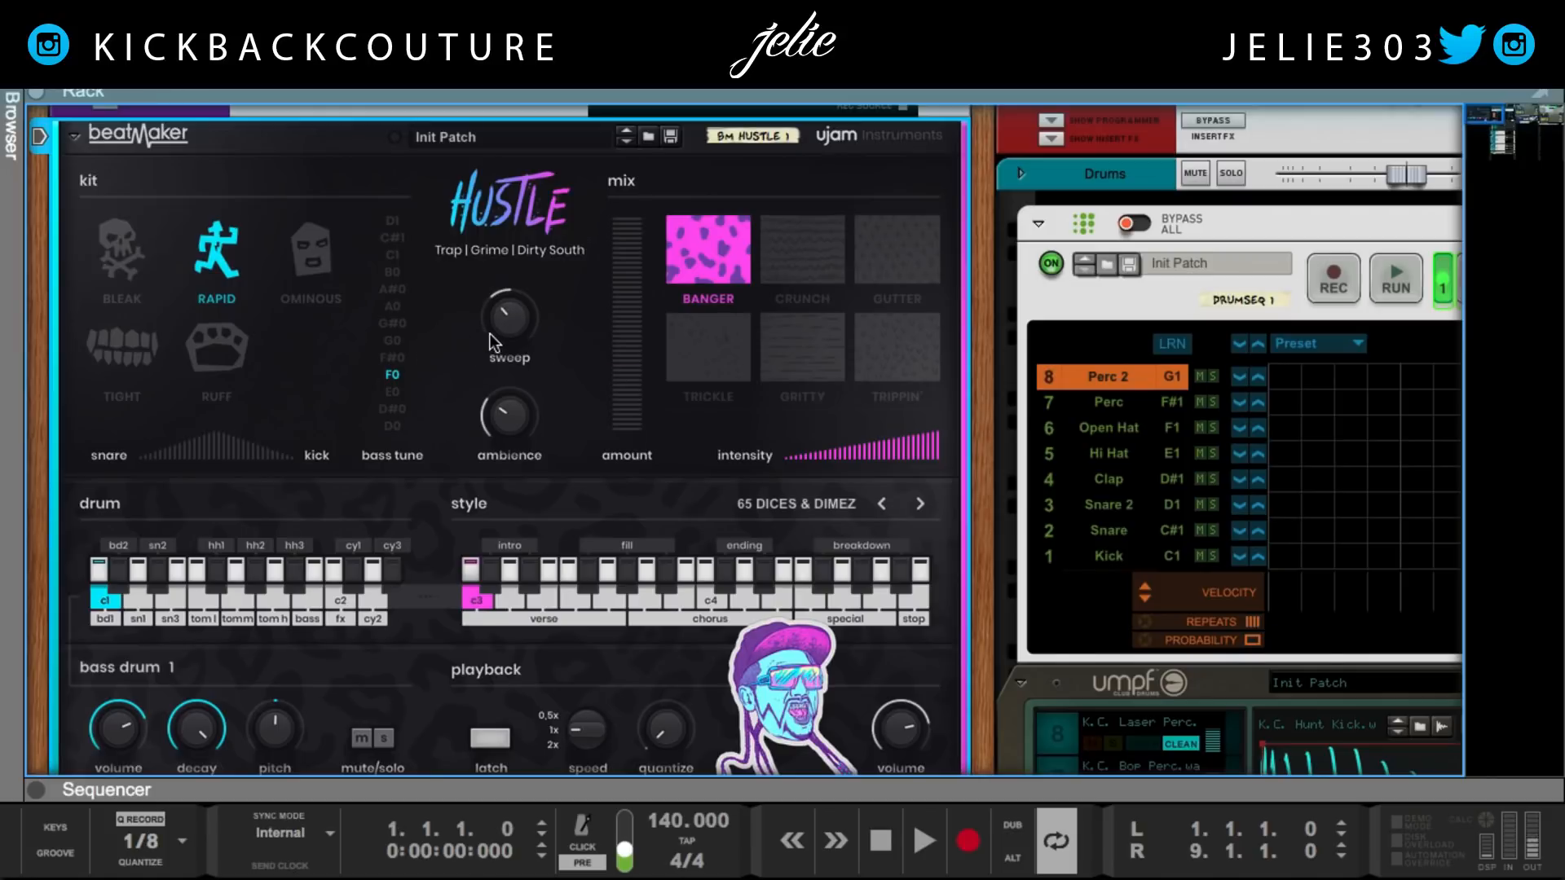
double_click(502, 334)
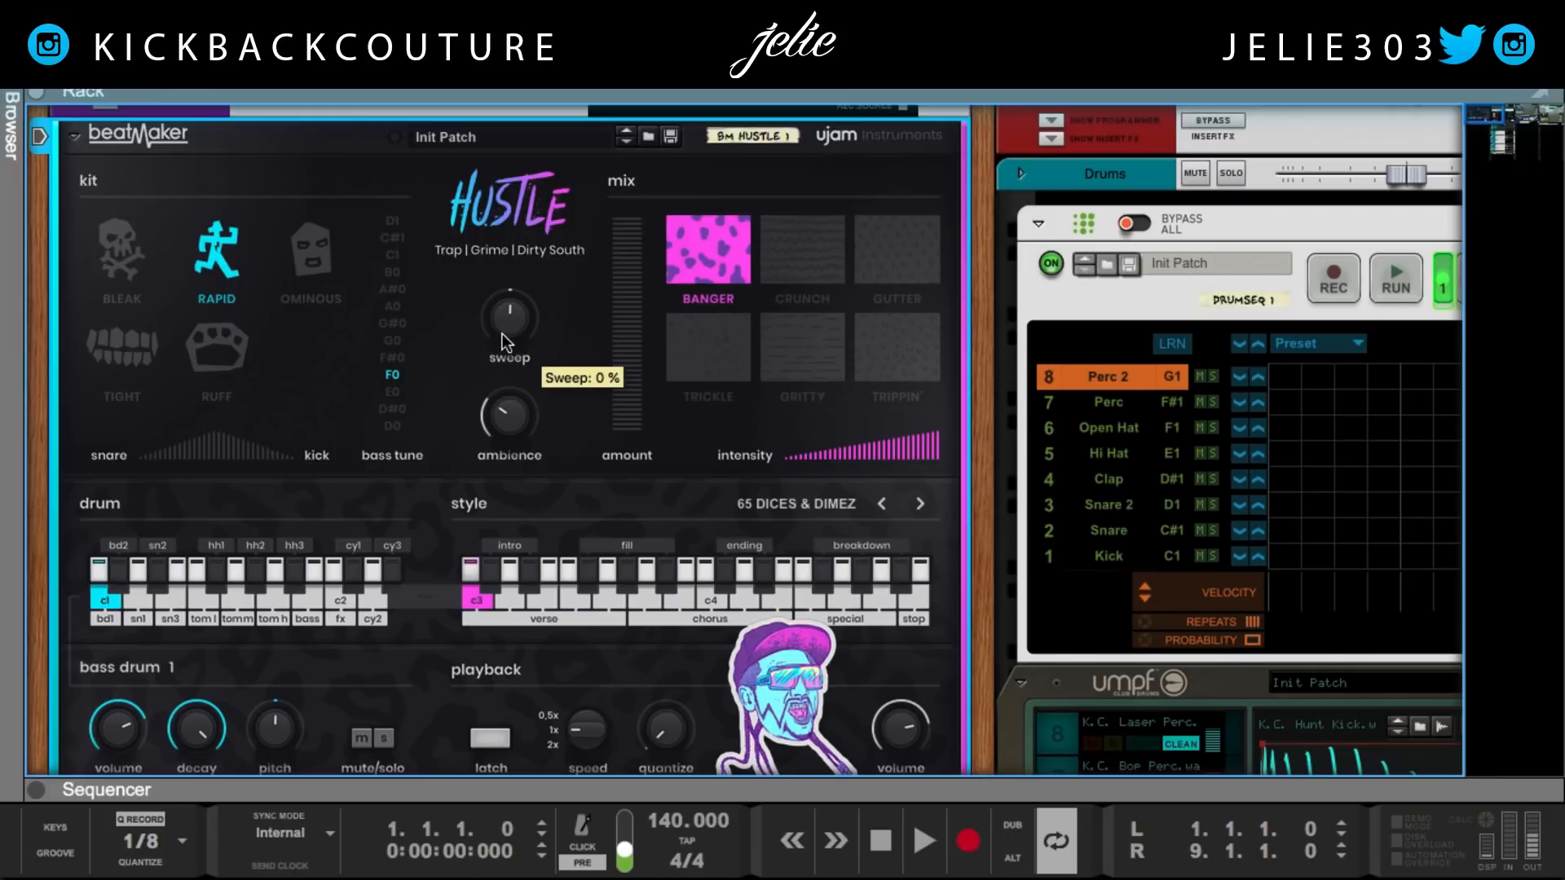
drag(492, 396, 499, 440)
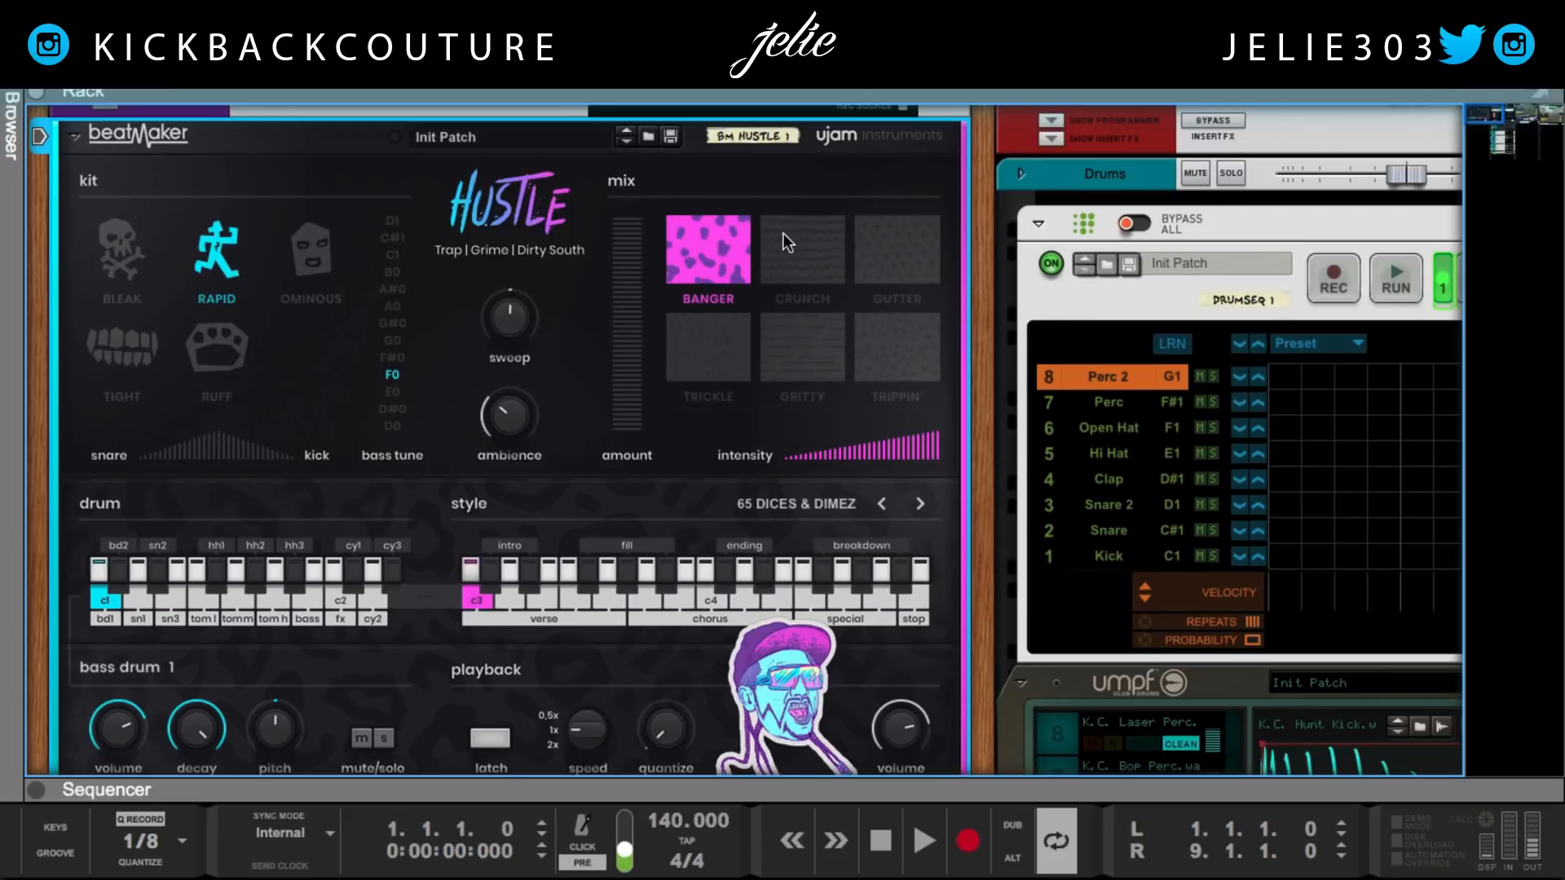
Step: Go through the Crunch, Gutter, Trippin' and Gritty mix presets and choose Trickle
click(801, 246)
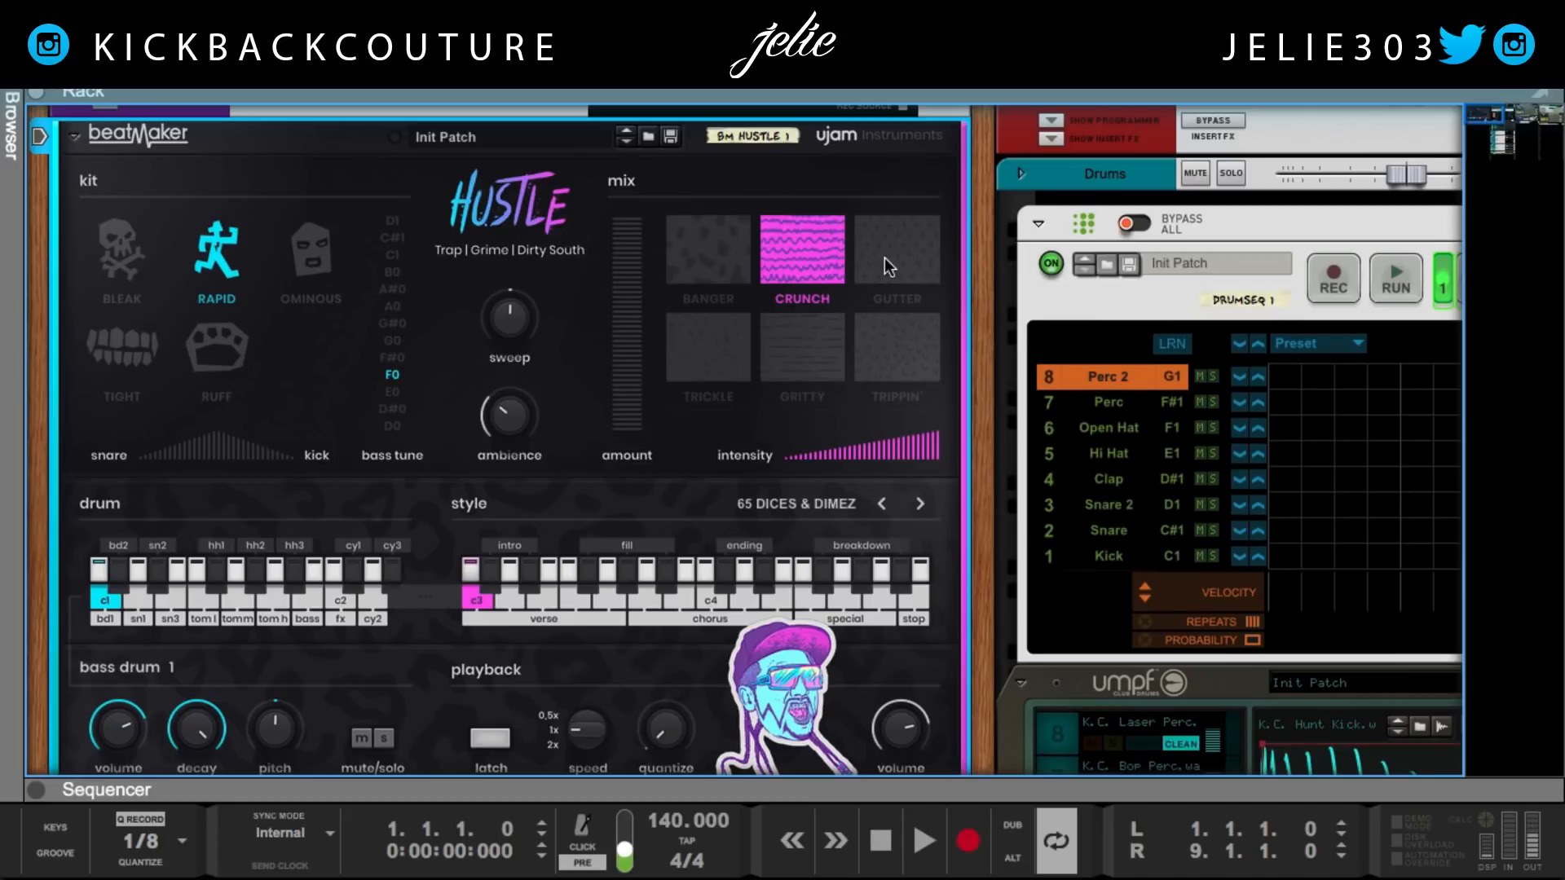
click(880, 258)
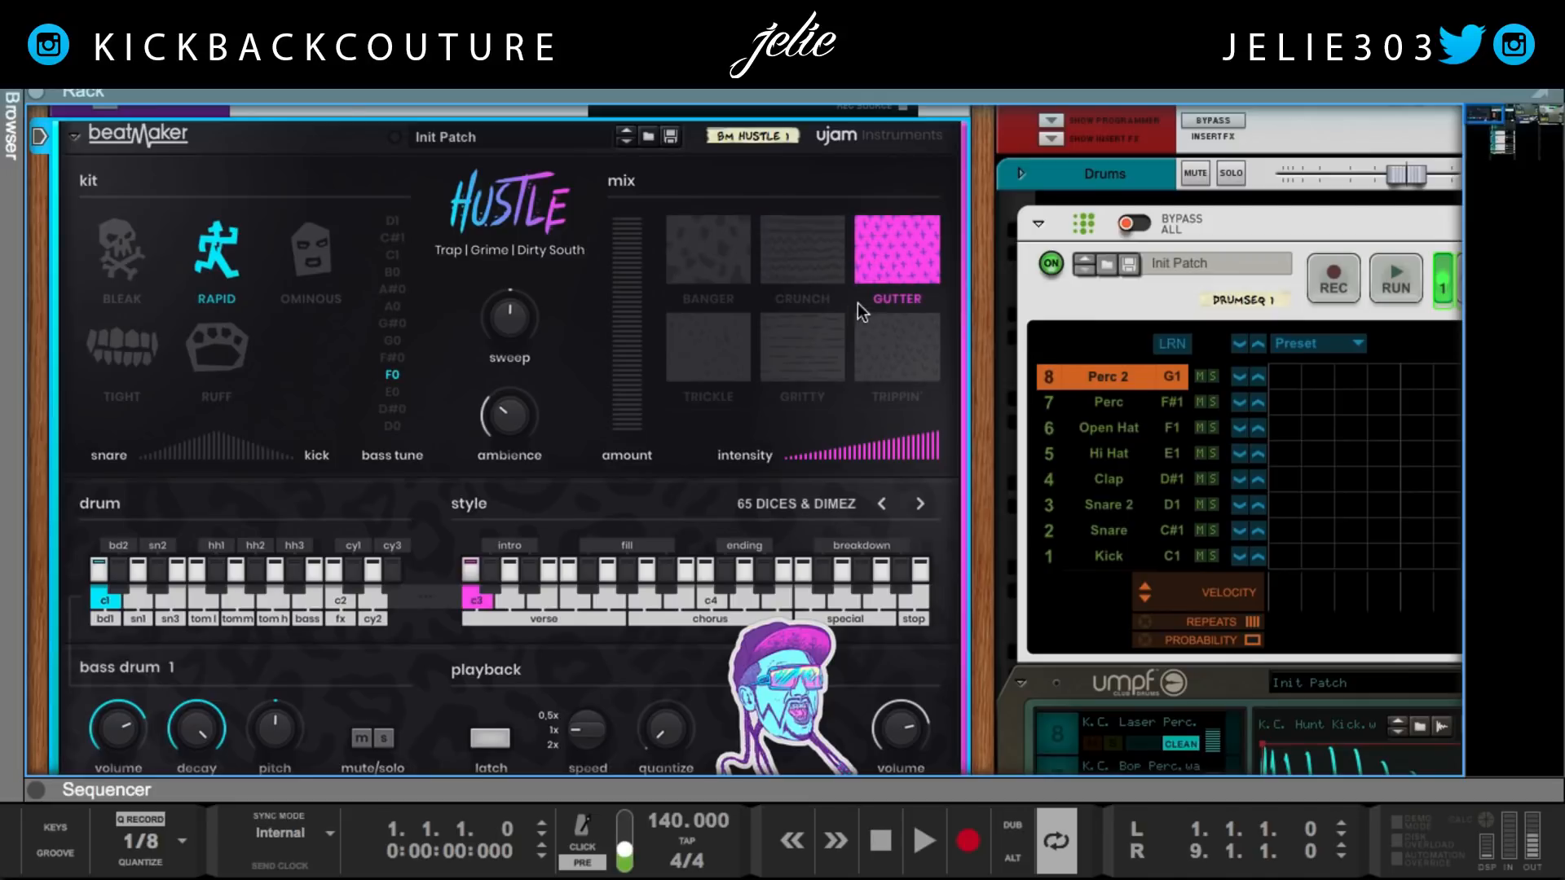
click(869, 349)
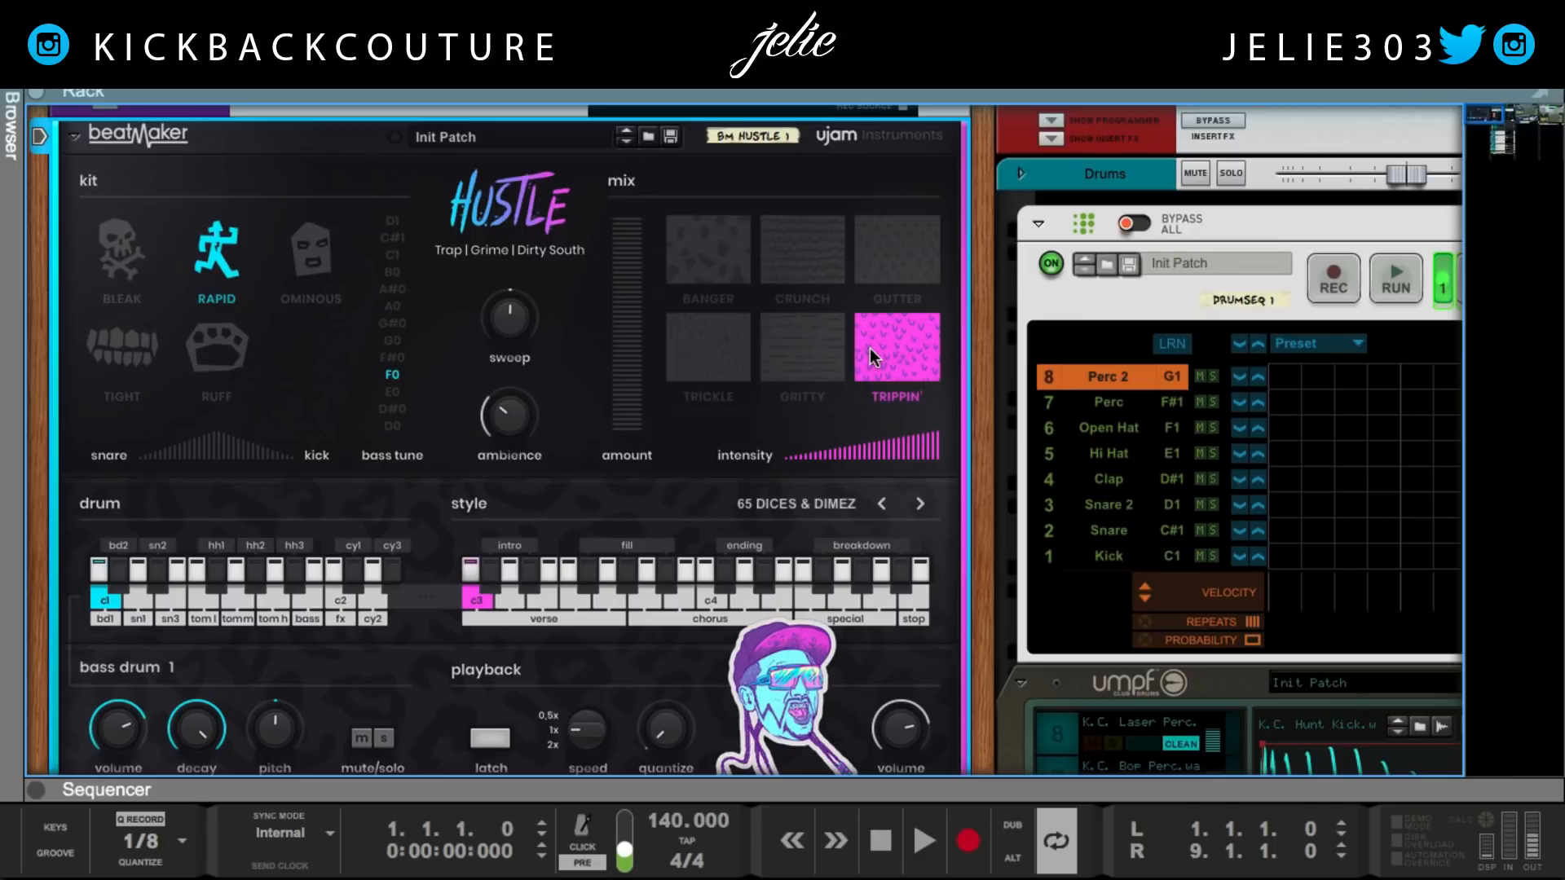
click(805, 354)
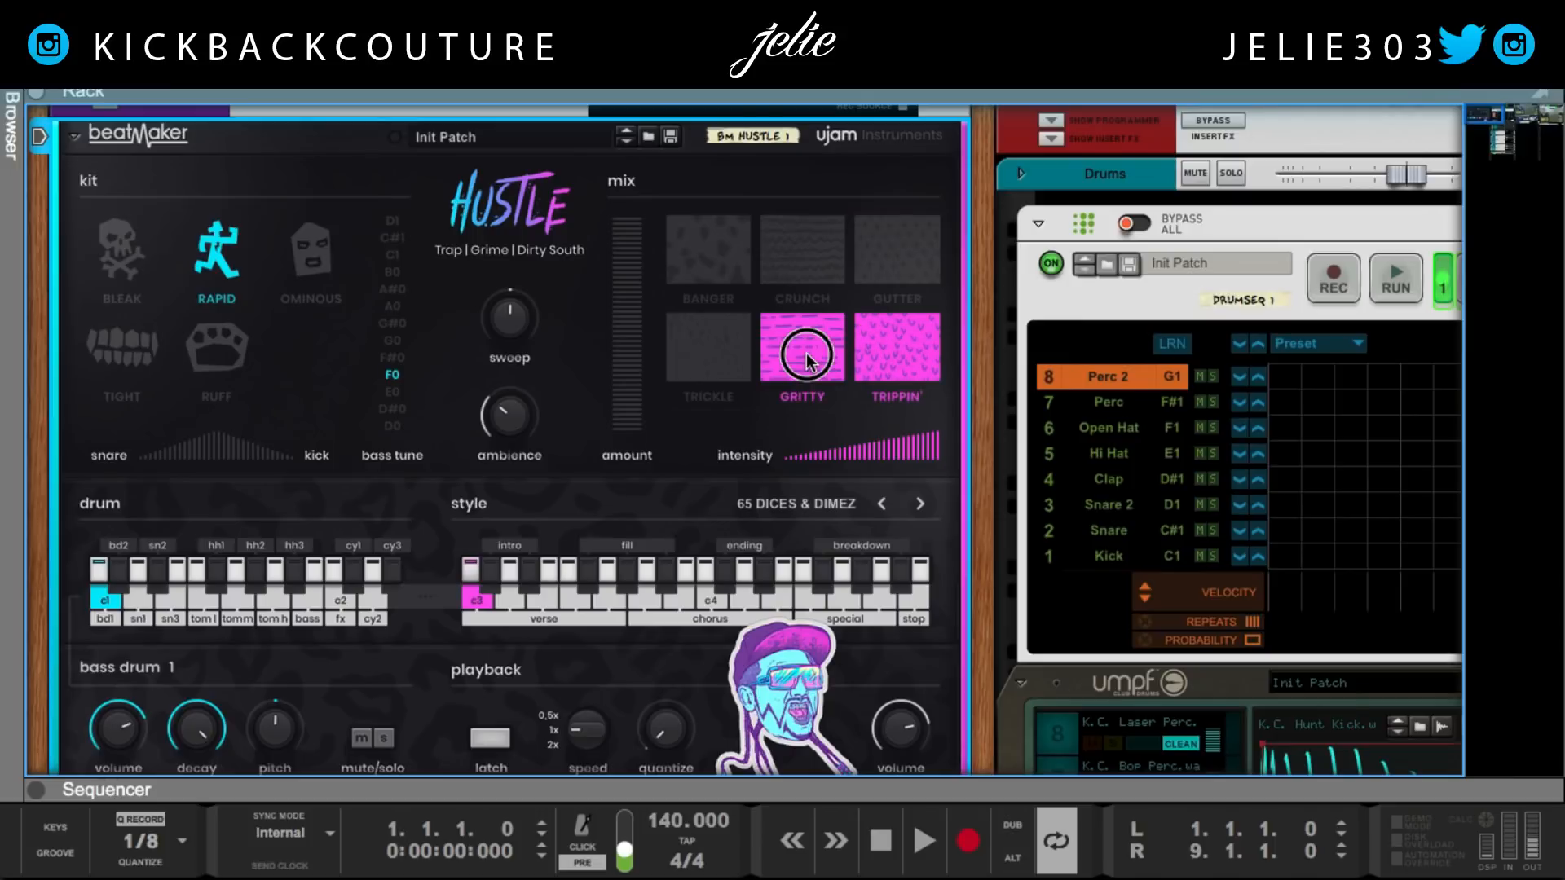
click(730, 358)
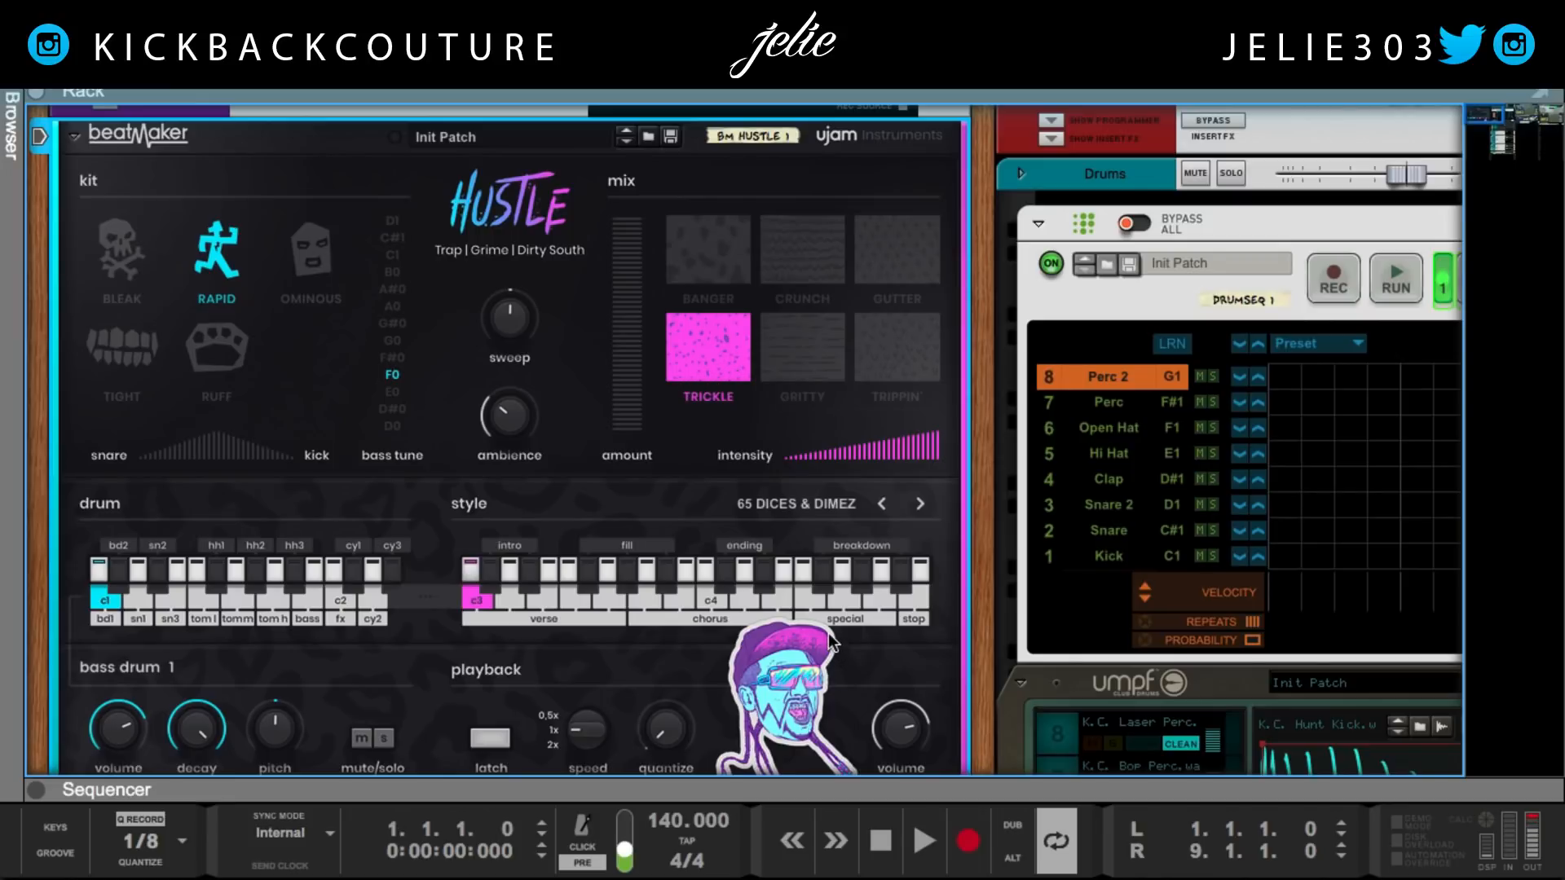
Step: Play the pattern with the Trickle mix, switch latch off and on again, and lower the Beatmaker's playback volume
key(space)
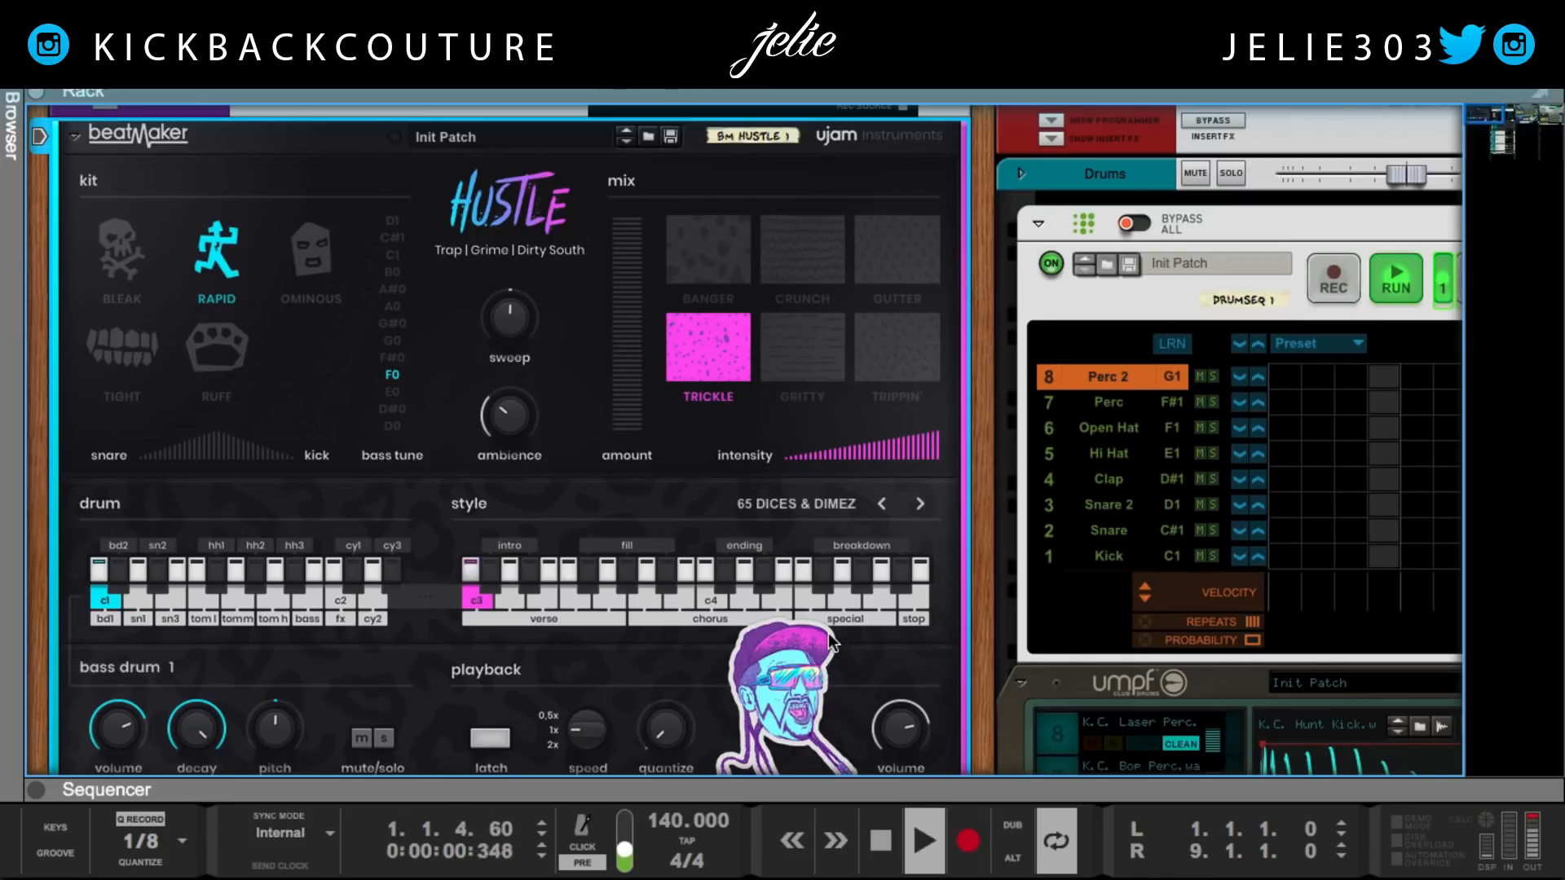
click(487, 736)
click(488, 736)
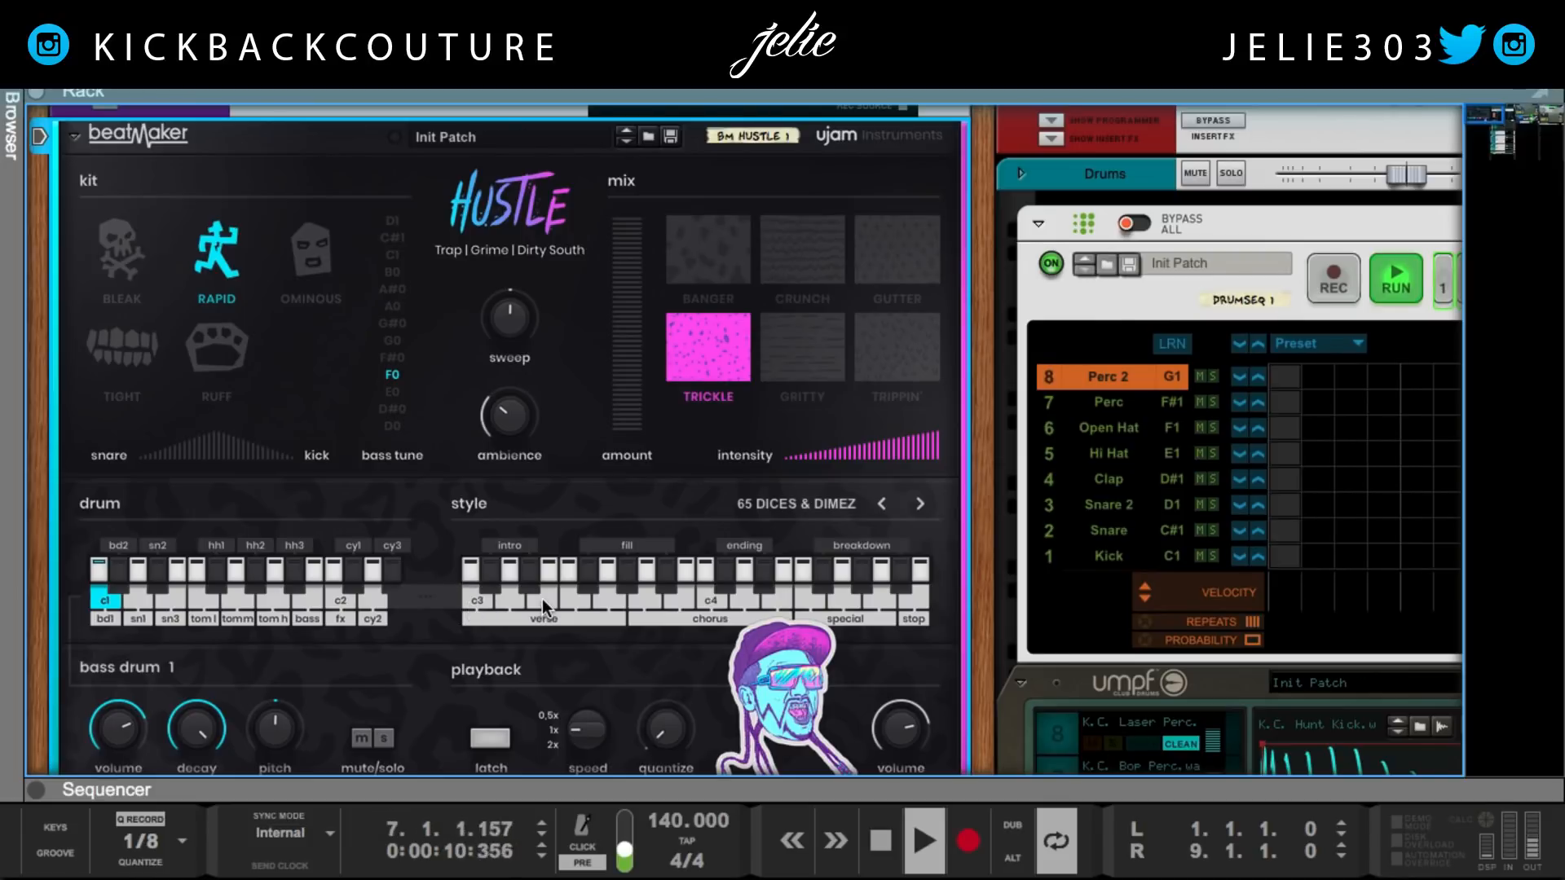
key(space)
key(space)
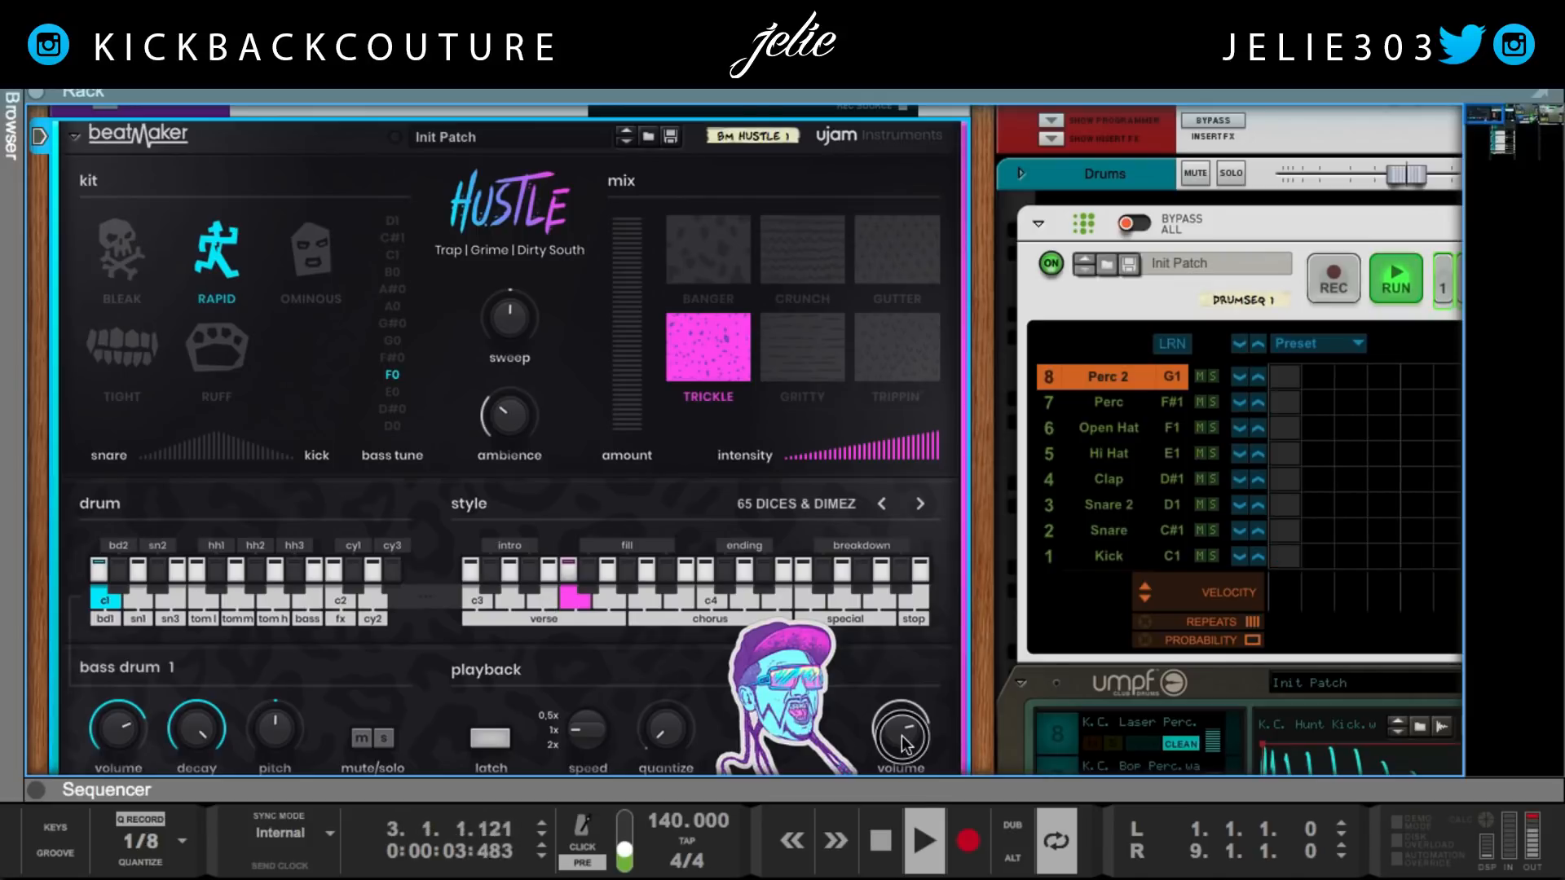
drag(903, 741, 904, 756)
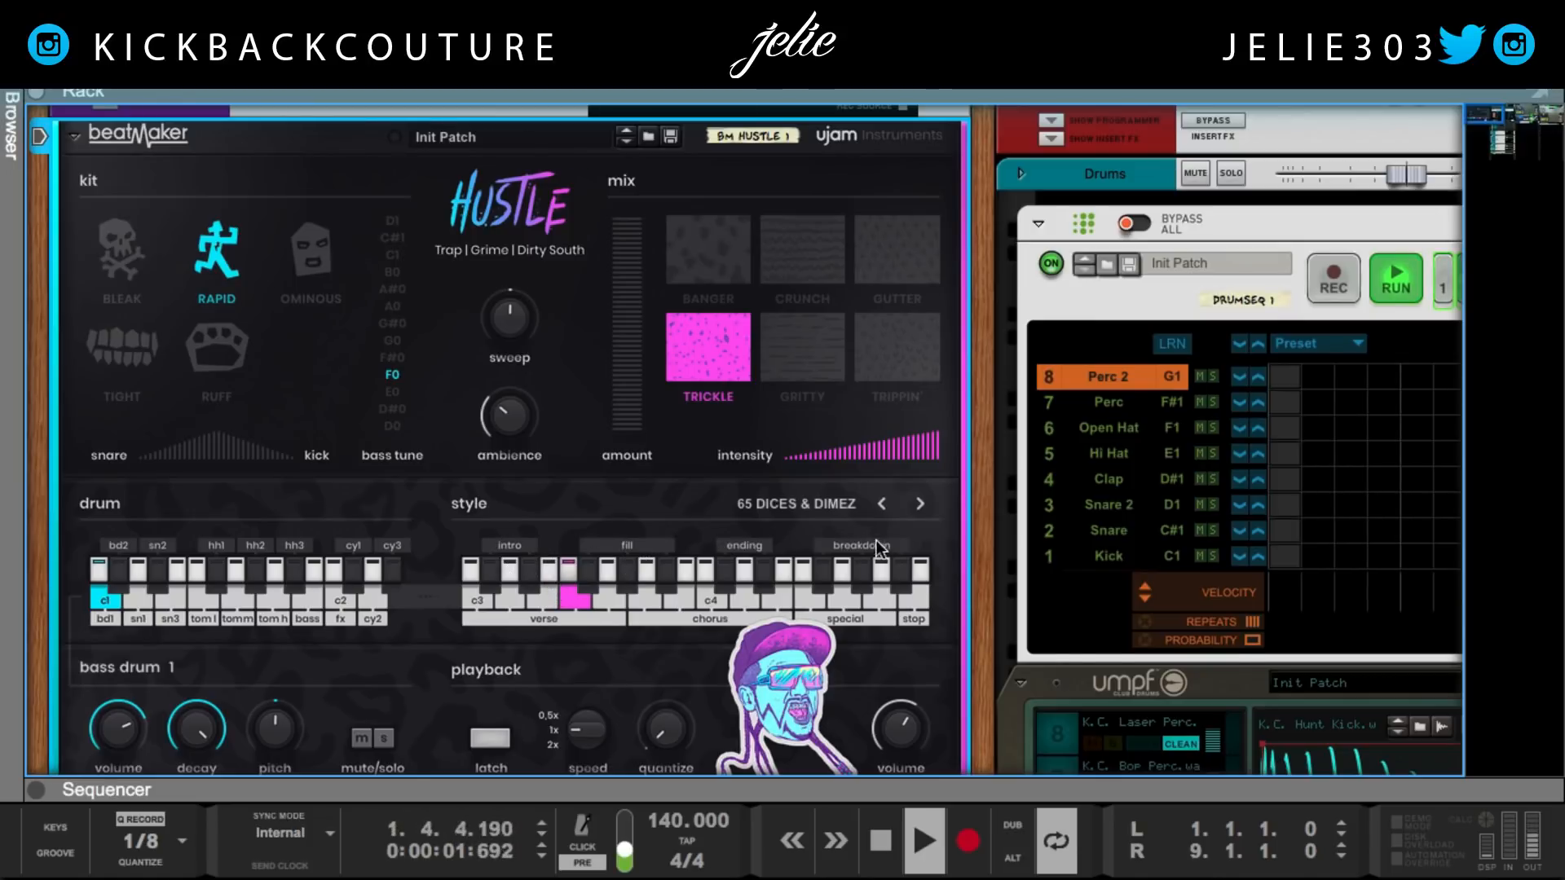
Step: Audition the breakdown, ending and fill patterns of the 65 Dices & Dimez style, and stop playback
click(858, 565)
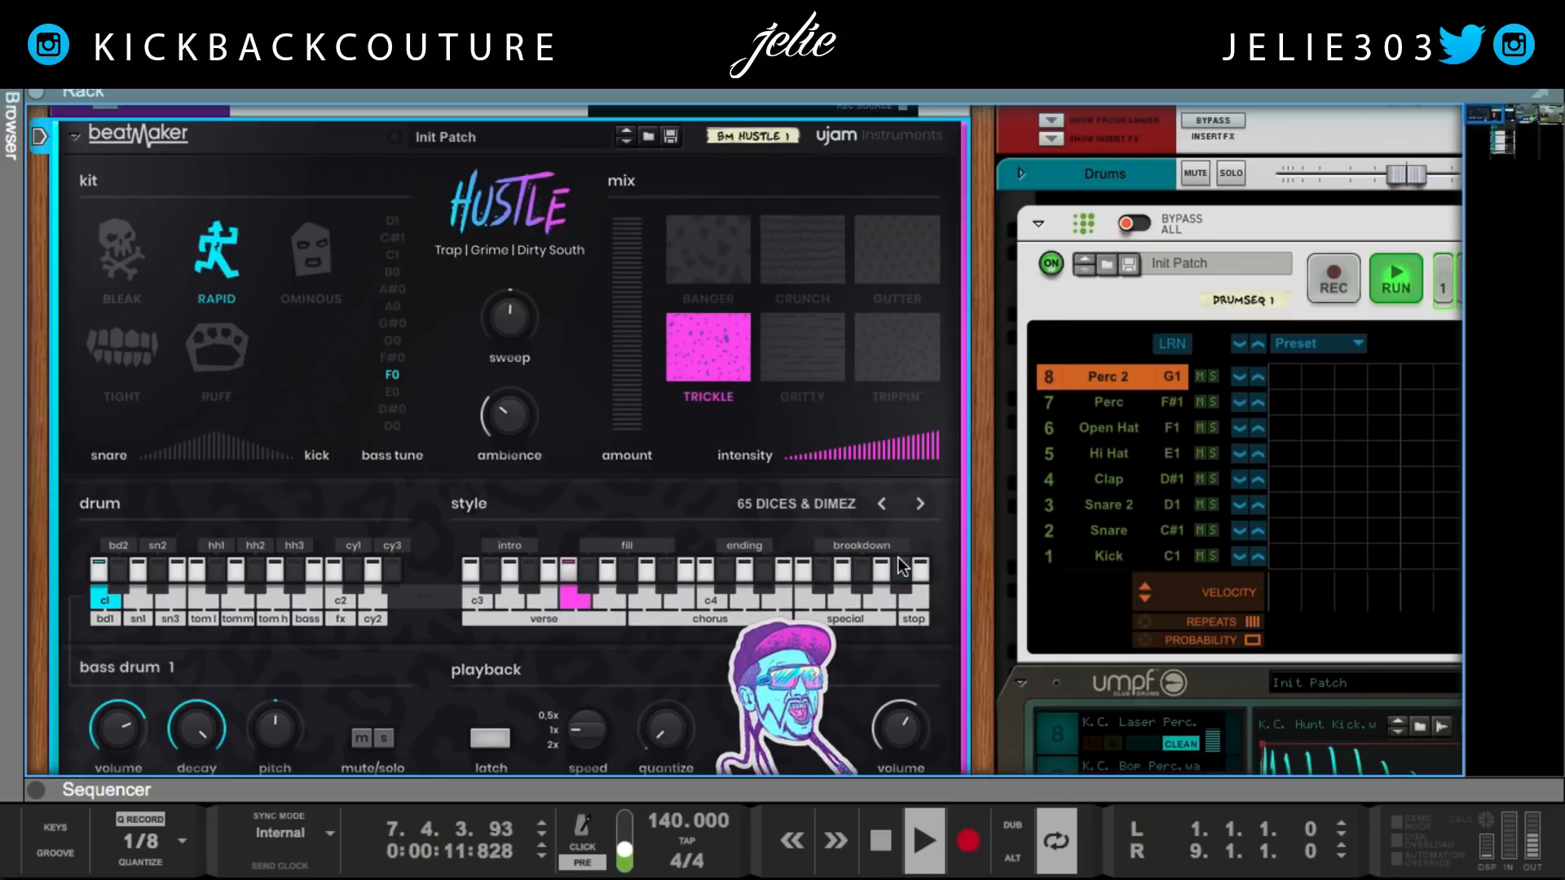
click(769, 562)
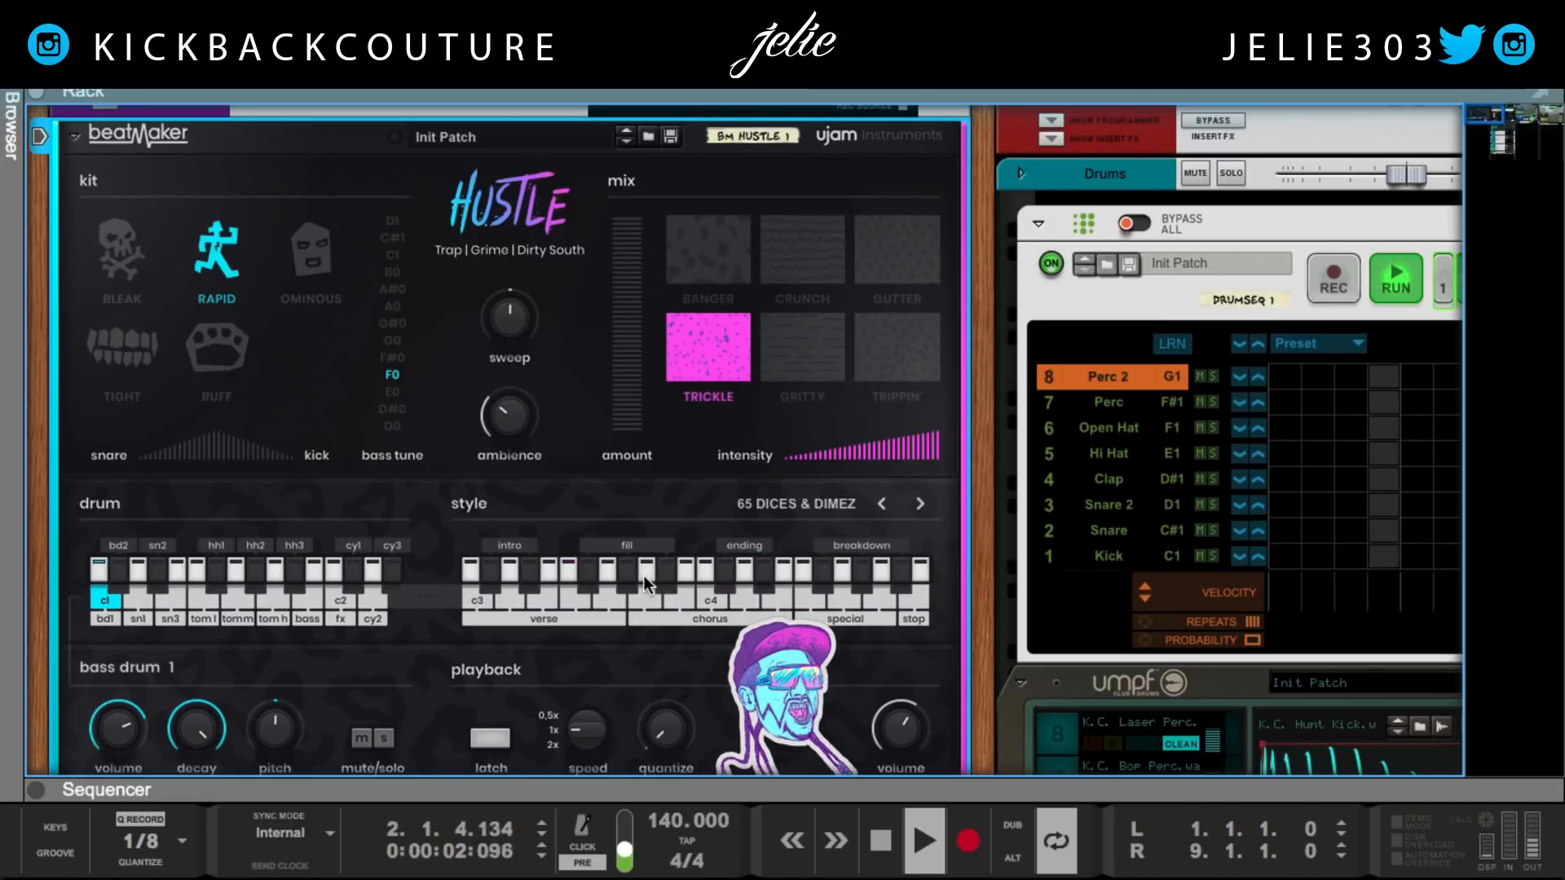
click(662, 560)
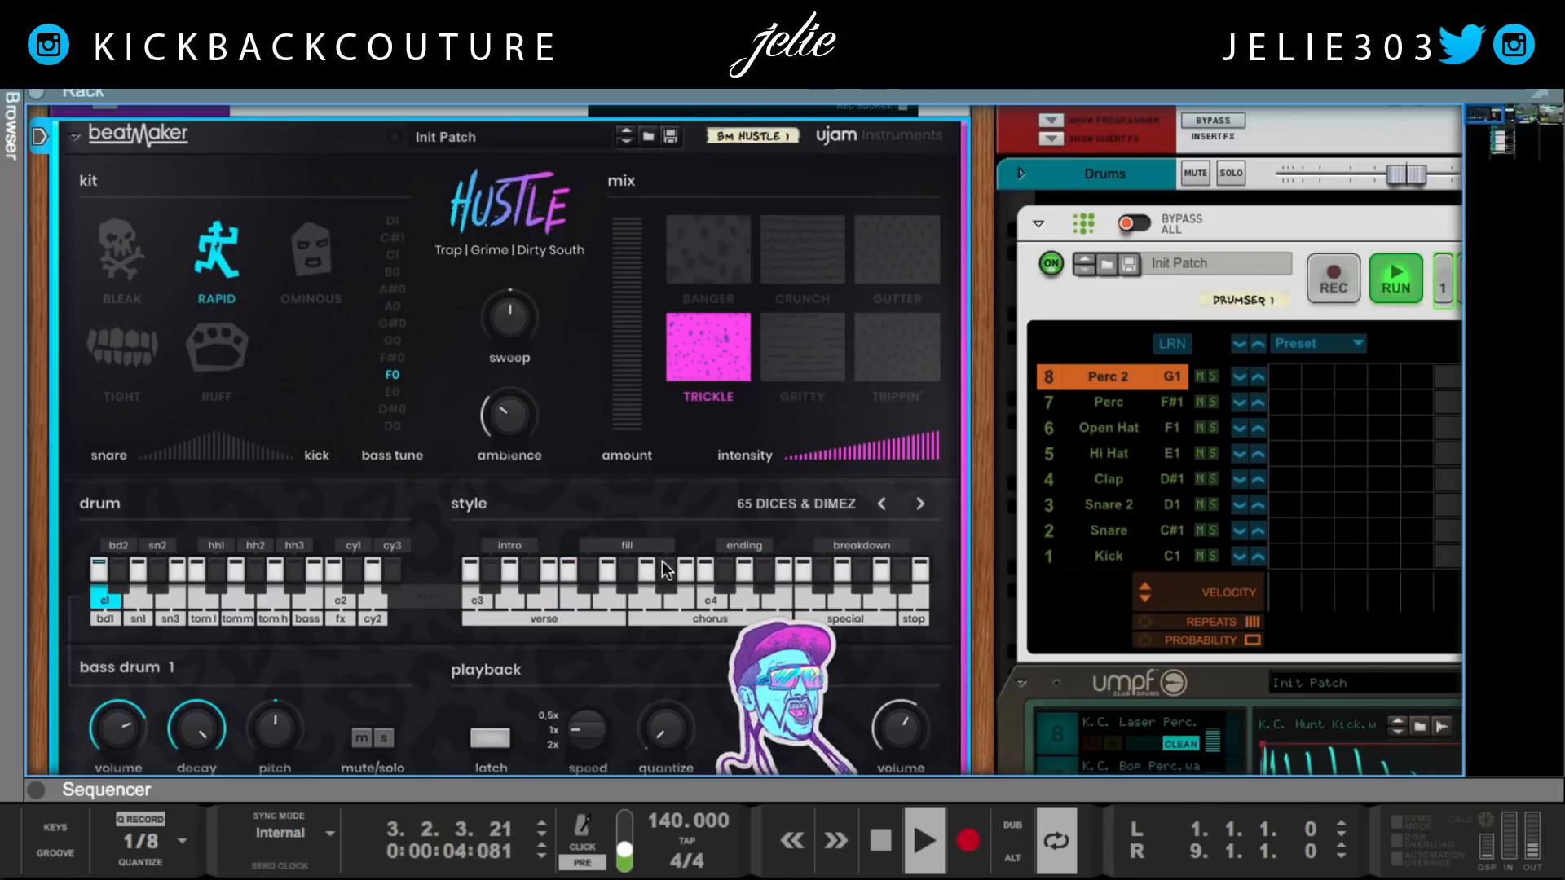
click(624, 567)
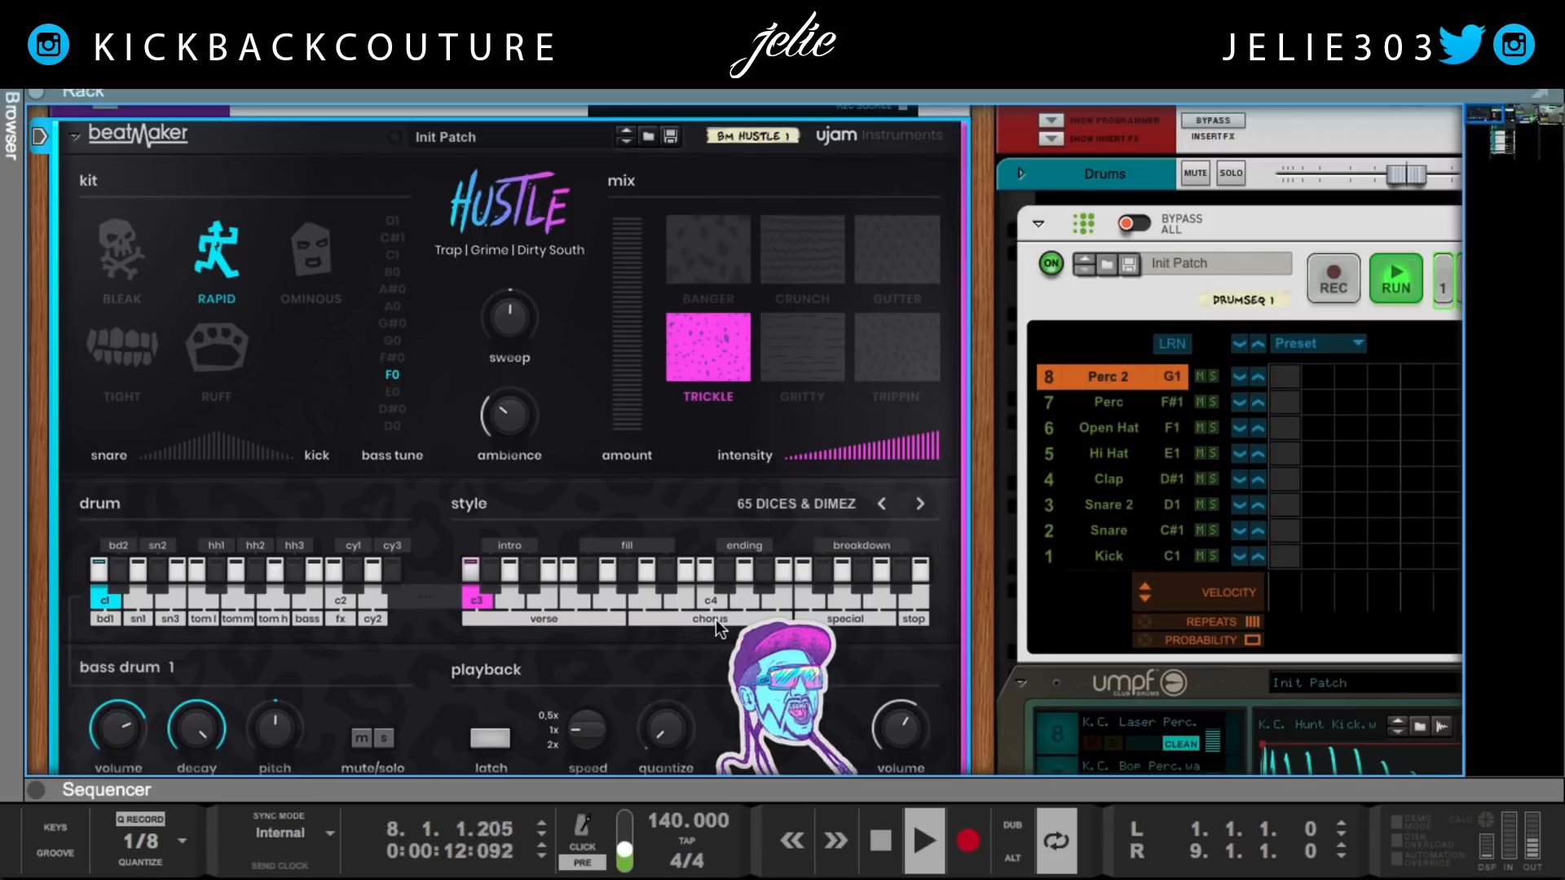
click(921, 571)
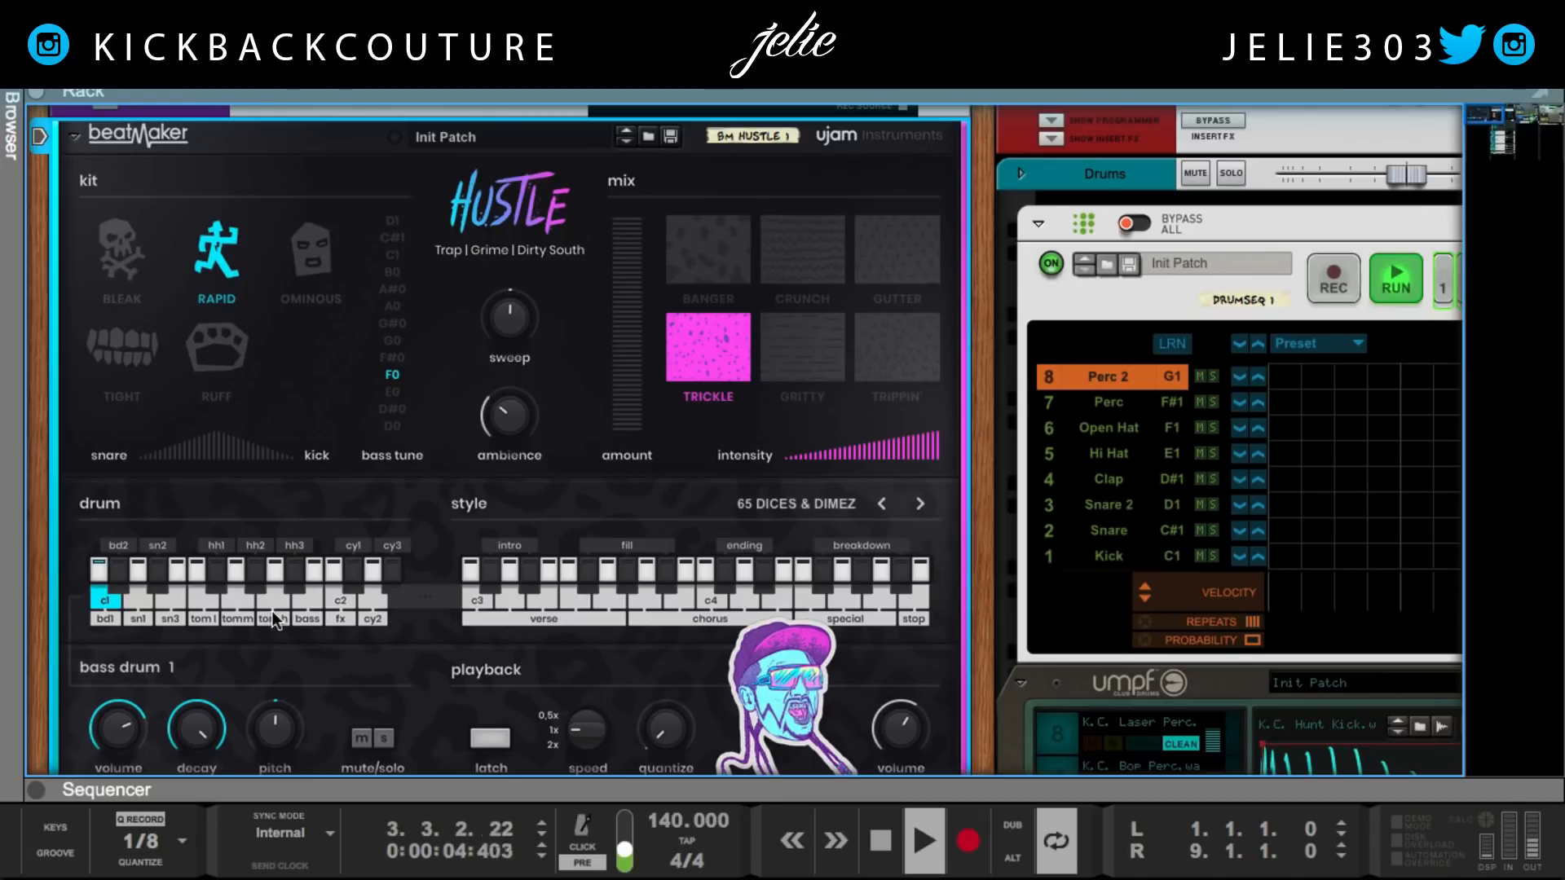
key(space)
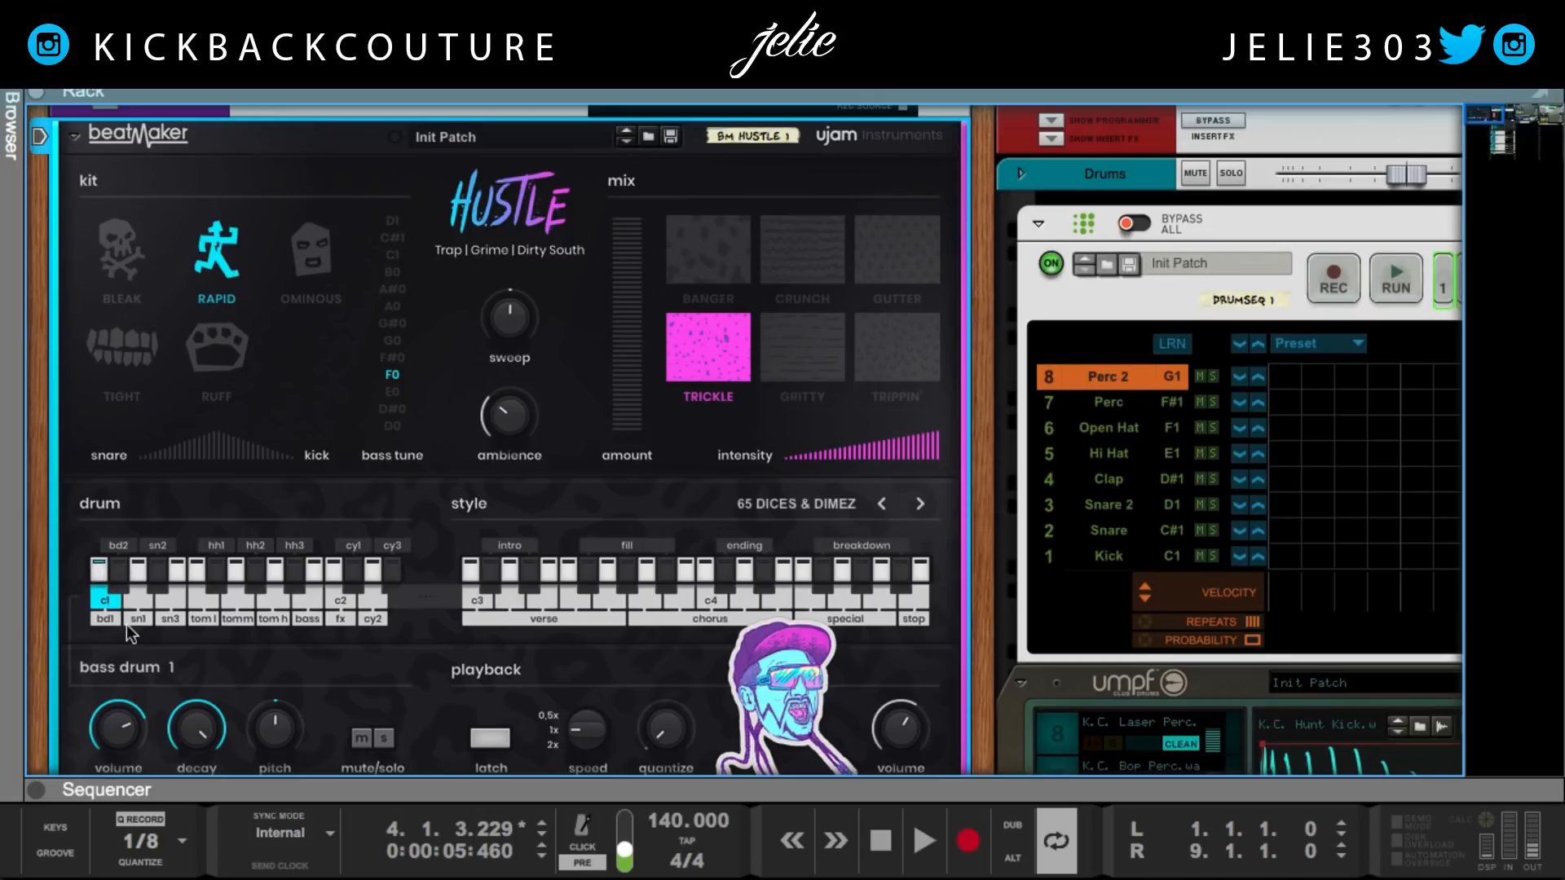
Step: Audition bass drum 2 and snare 1 on the drum keyboard and bring up their individual sound controls
scroll(123, 611, down, 3)
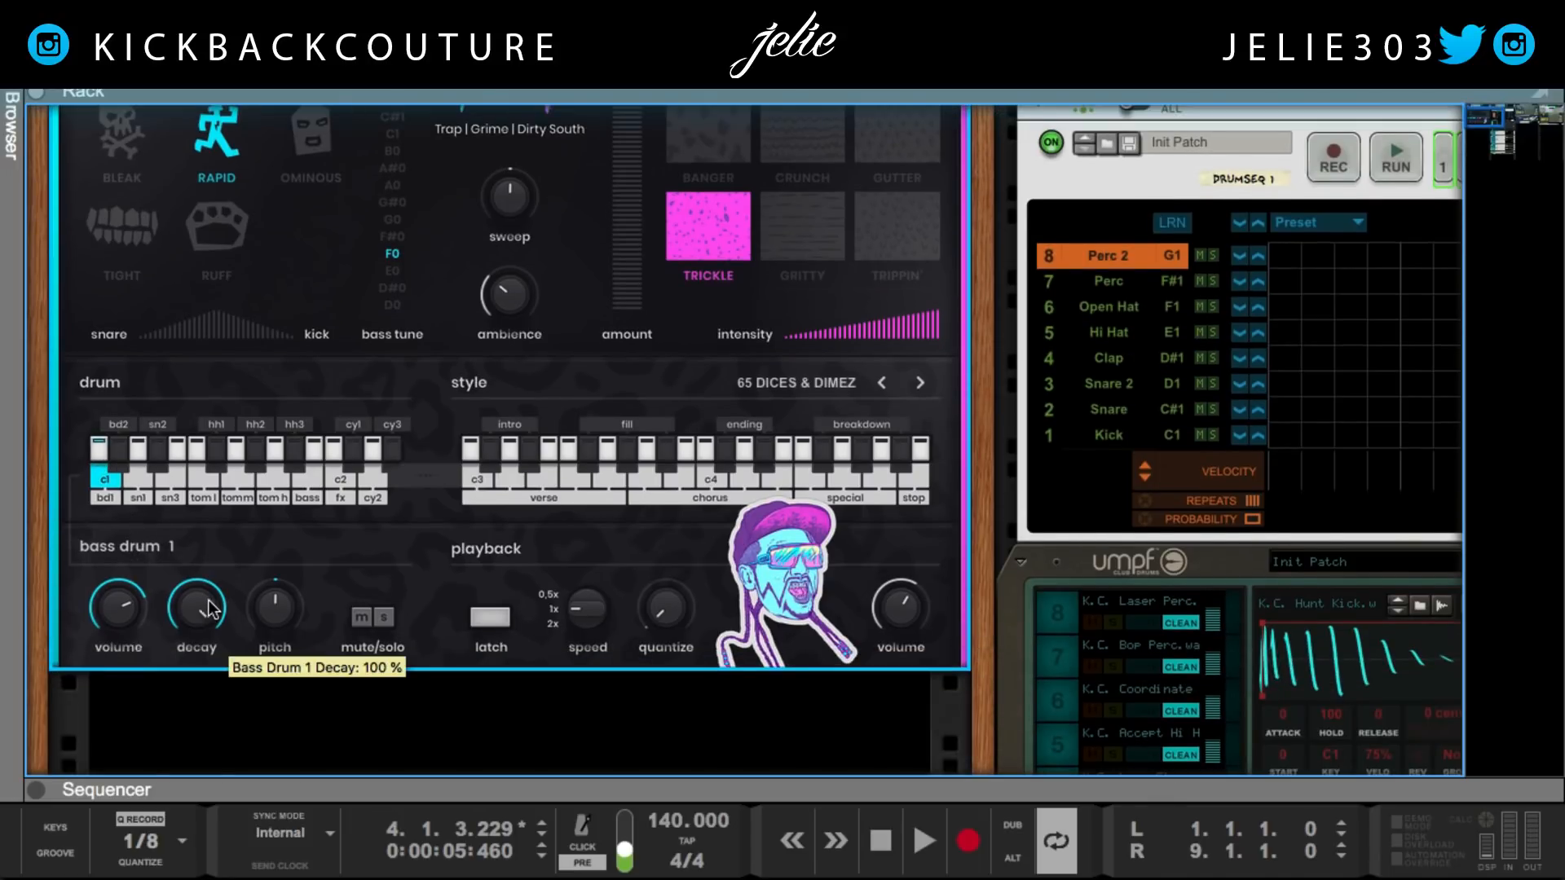
click(119, 447)
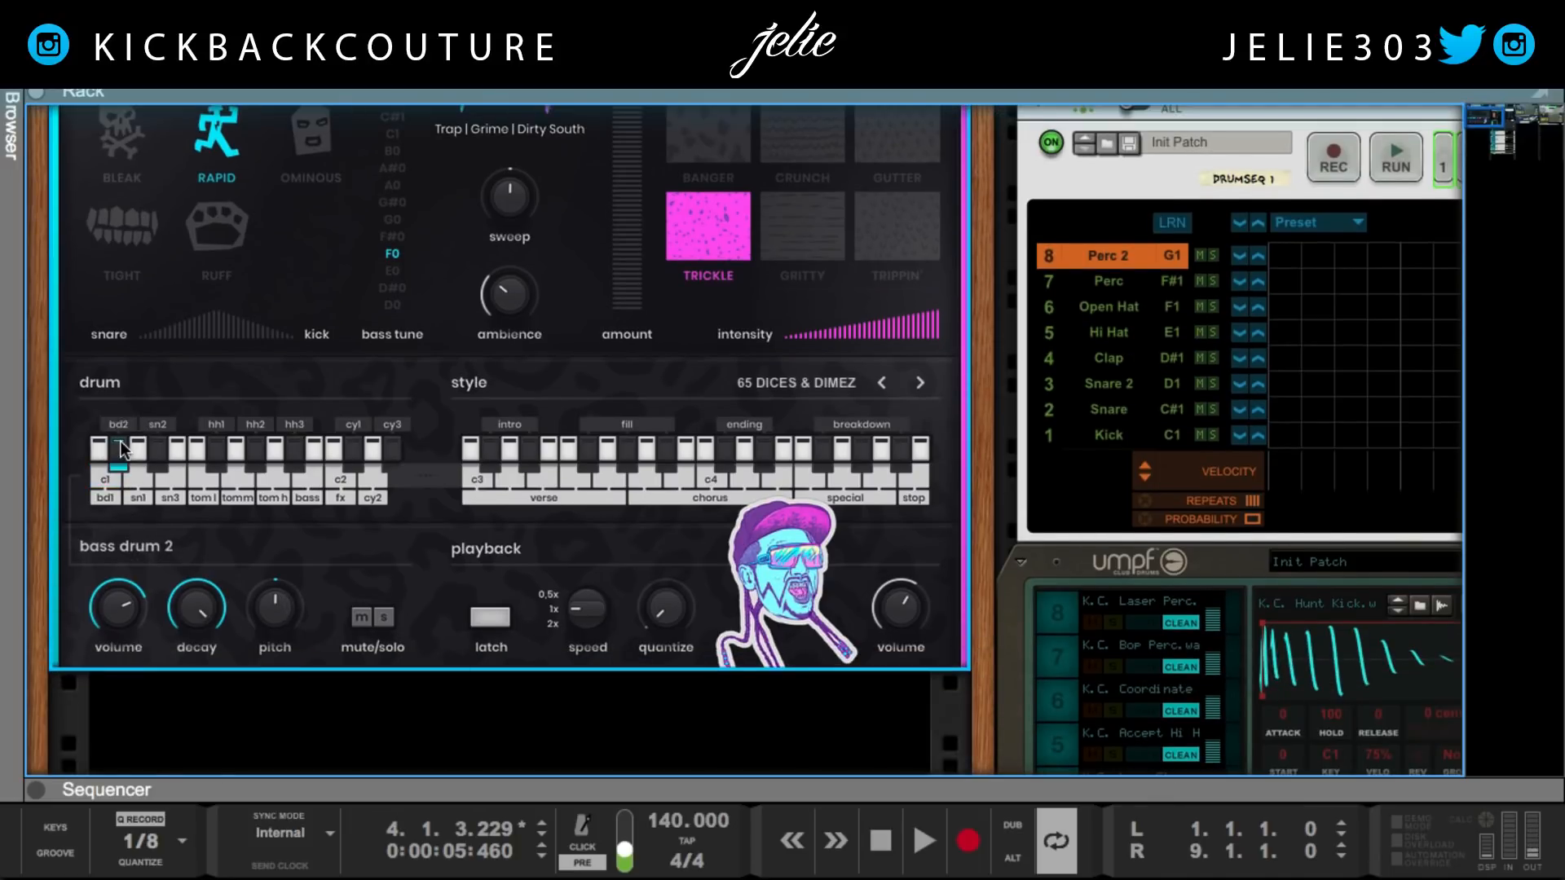
click(139, 446)
click(139, 446)
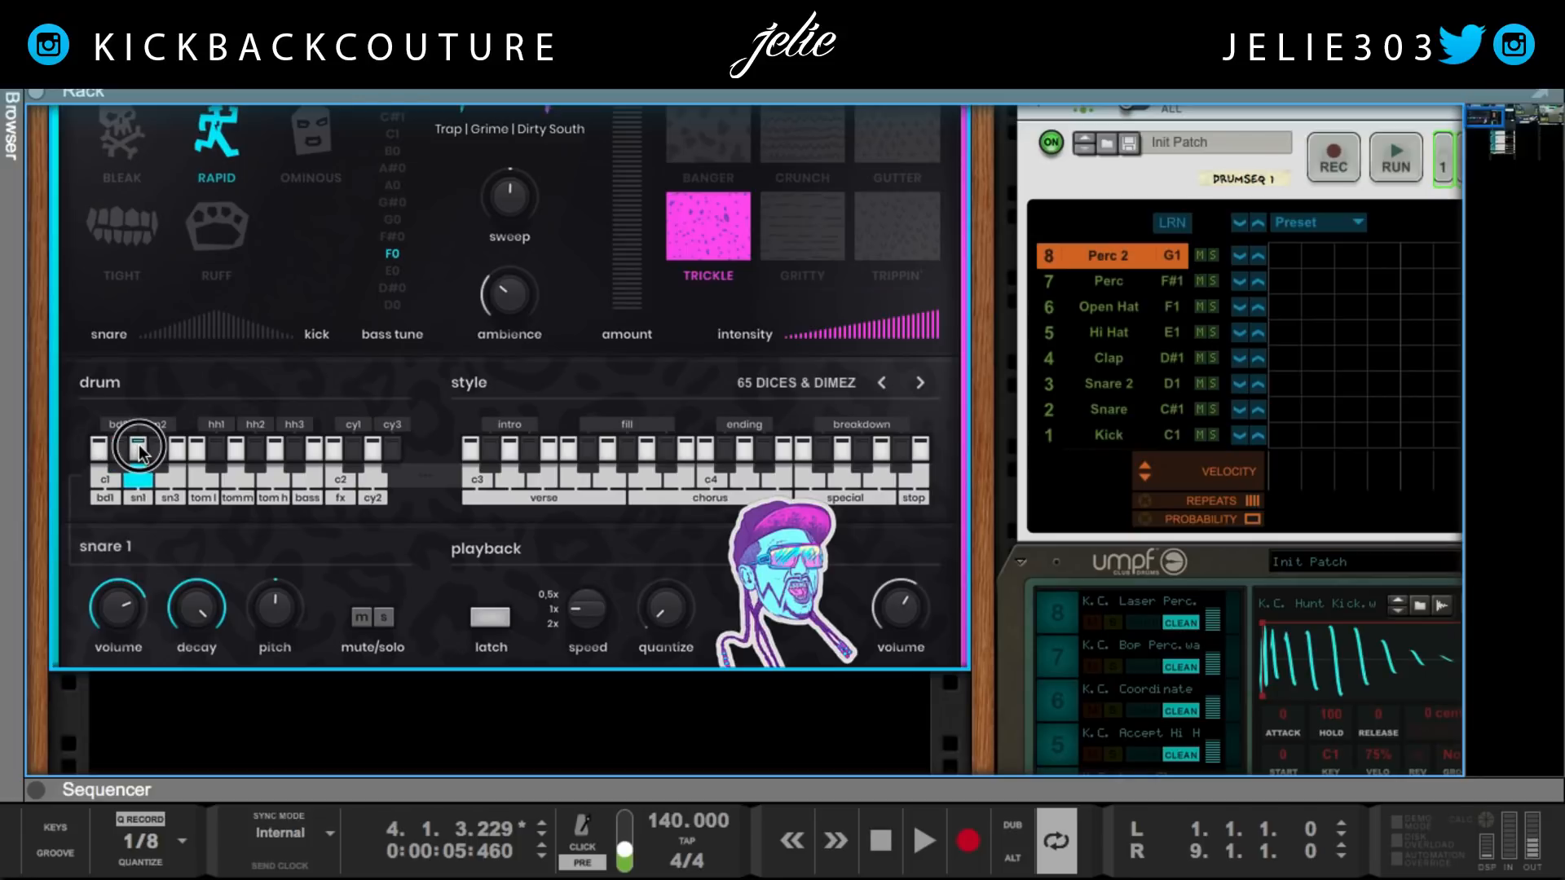
Step: Lower snare 1's volume, audition the snare, and bring up bass drum 2's sound controls
drag(126, 606, 127, 631)
click(140, 441)
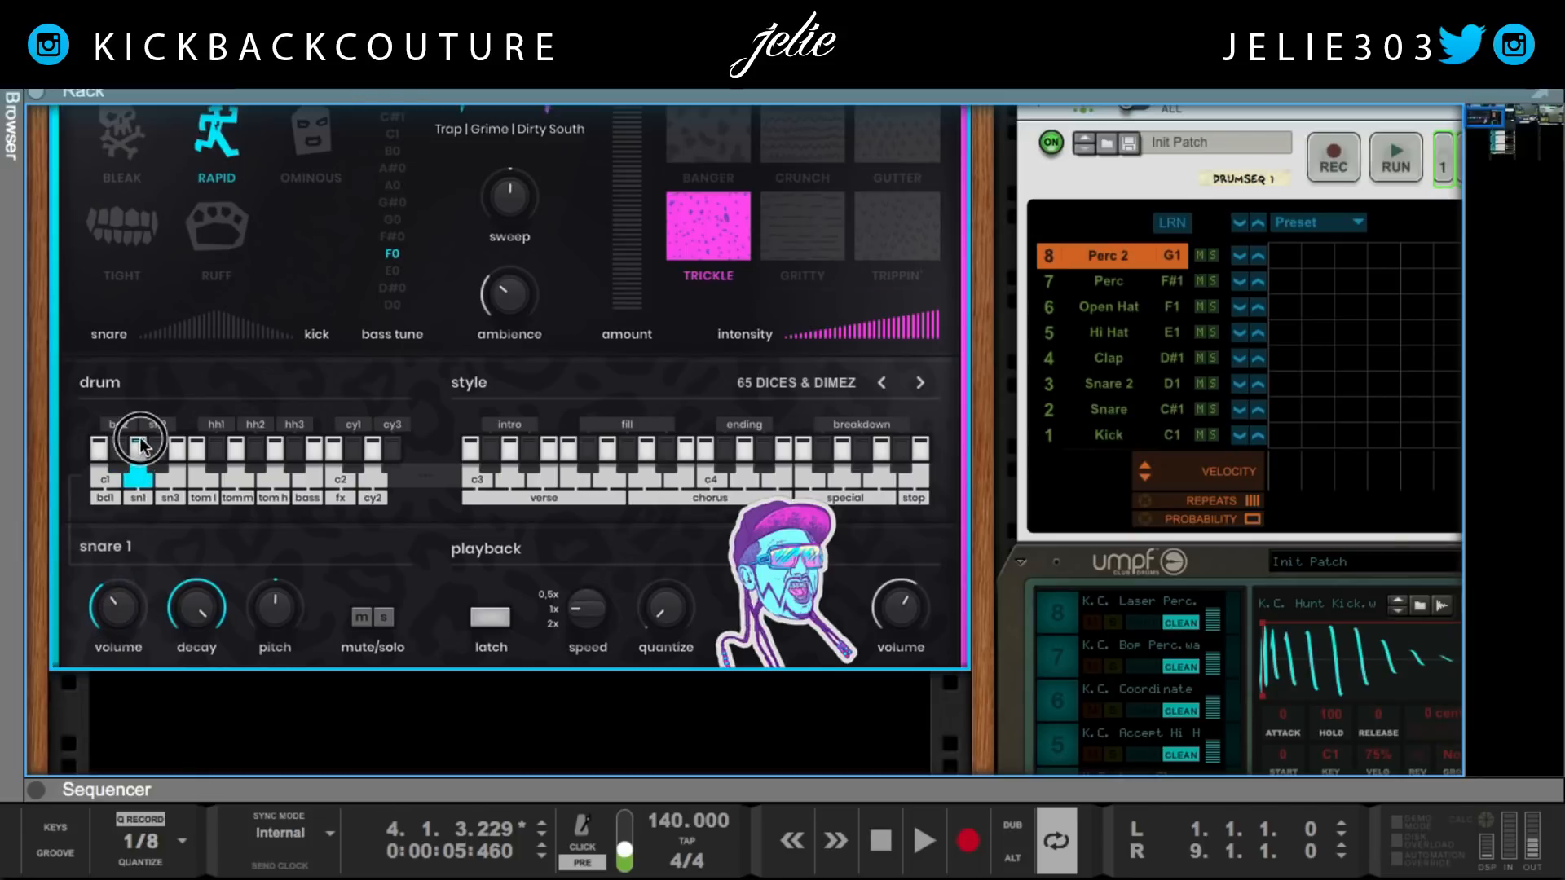
click(116, 449)
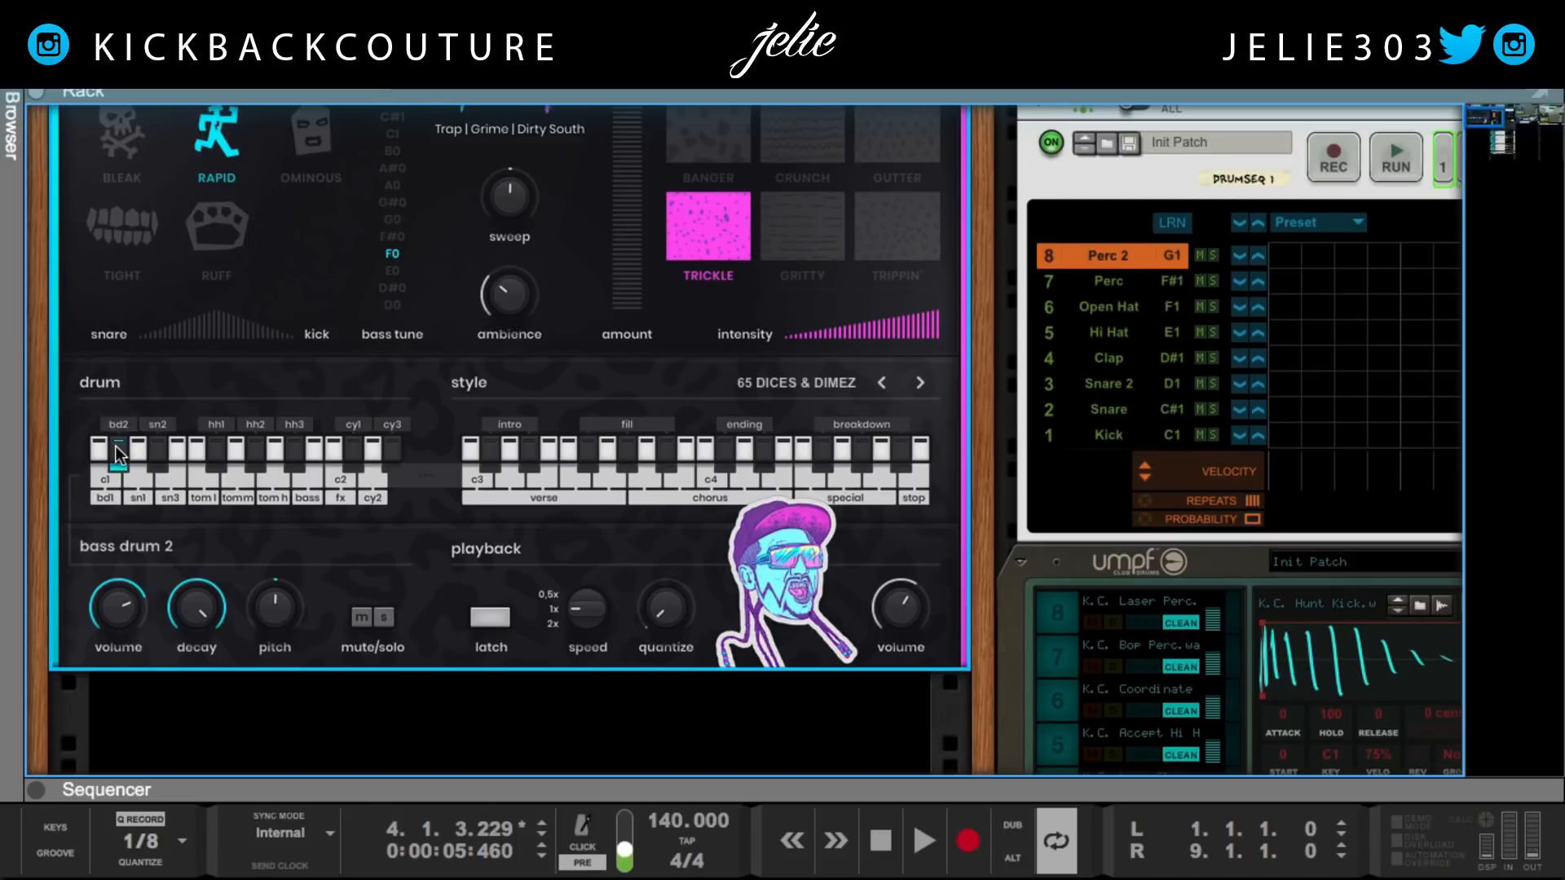
Step: Try a shorter decay on snare 3 and audition the drum repeatedly
drag(193, 644, 193, 676)
click(179, 456)
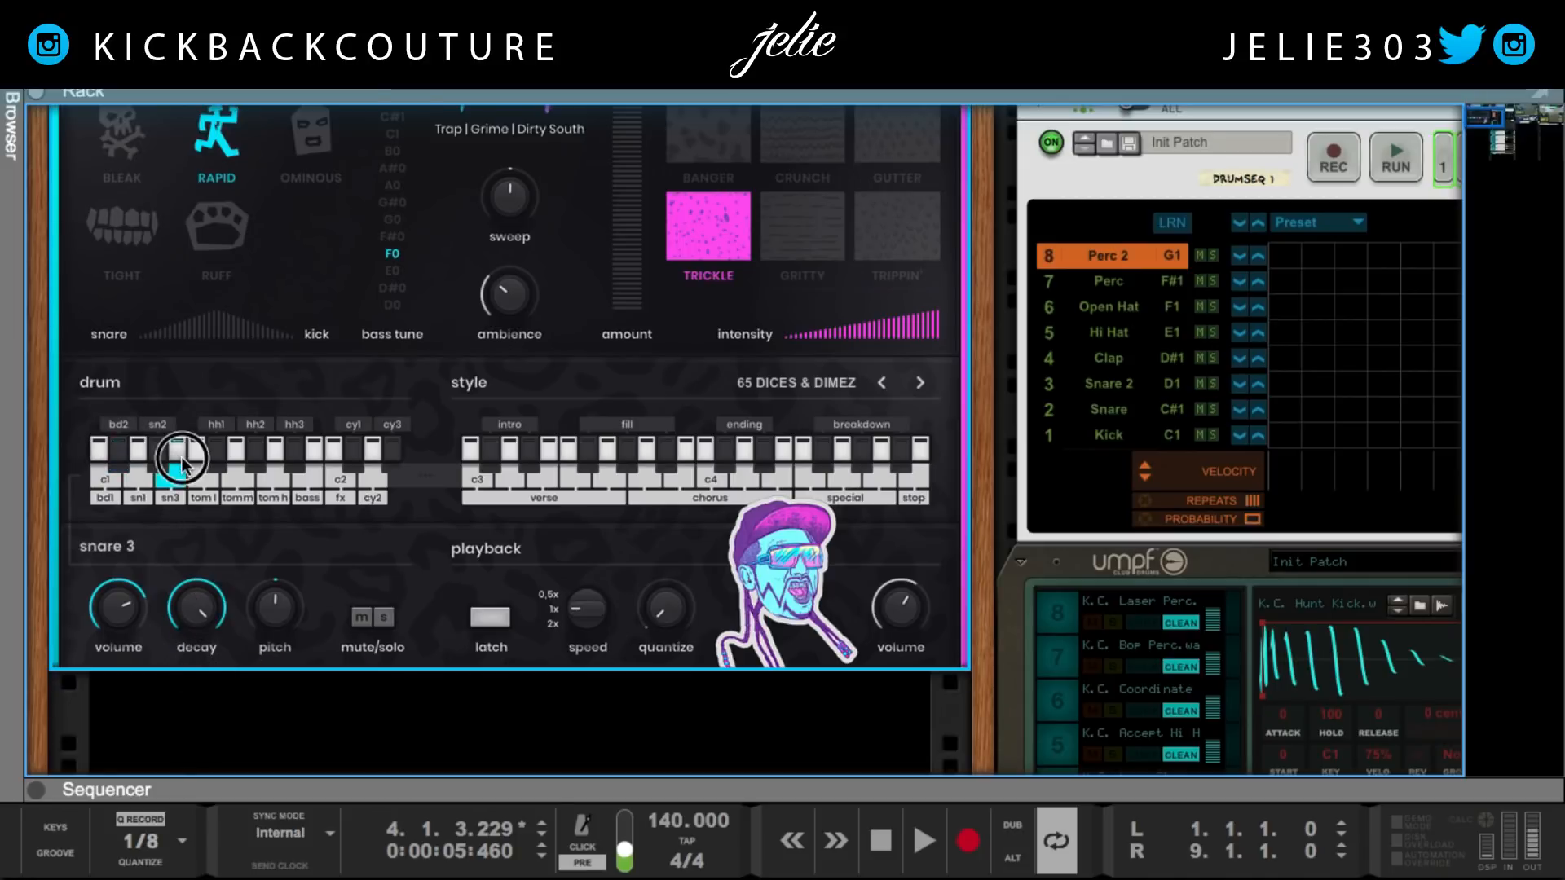
click(207, 613)
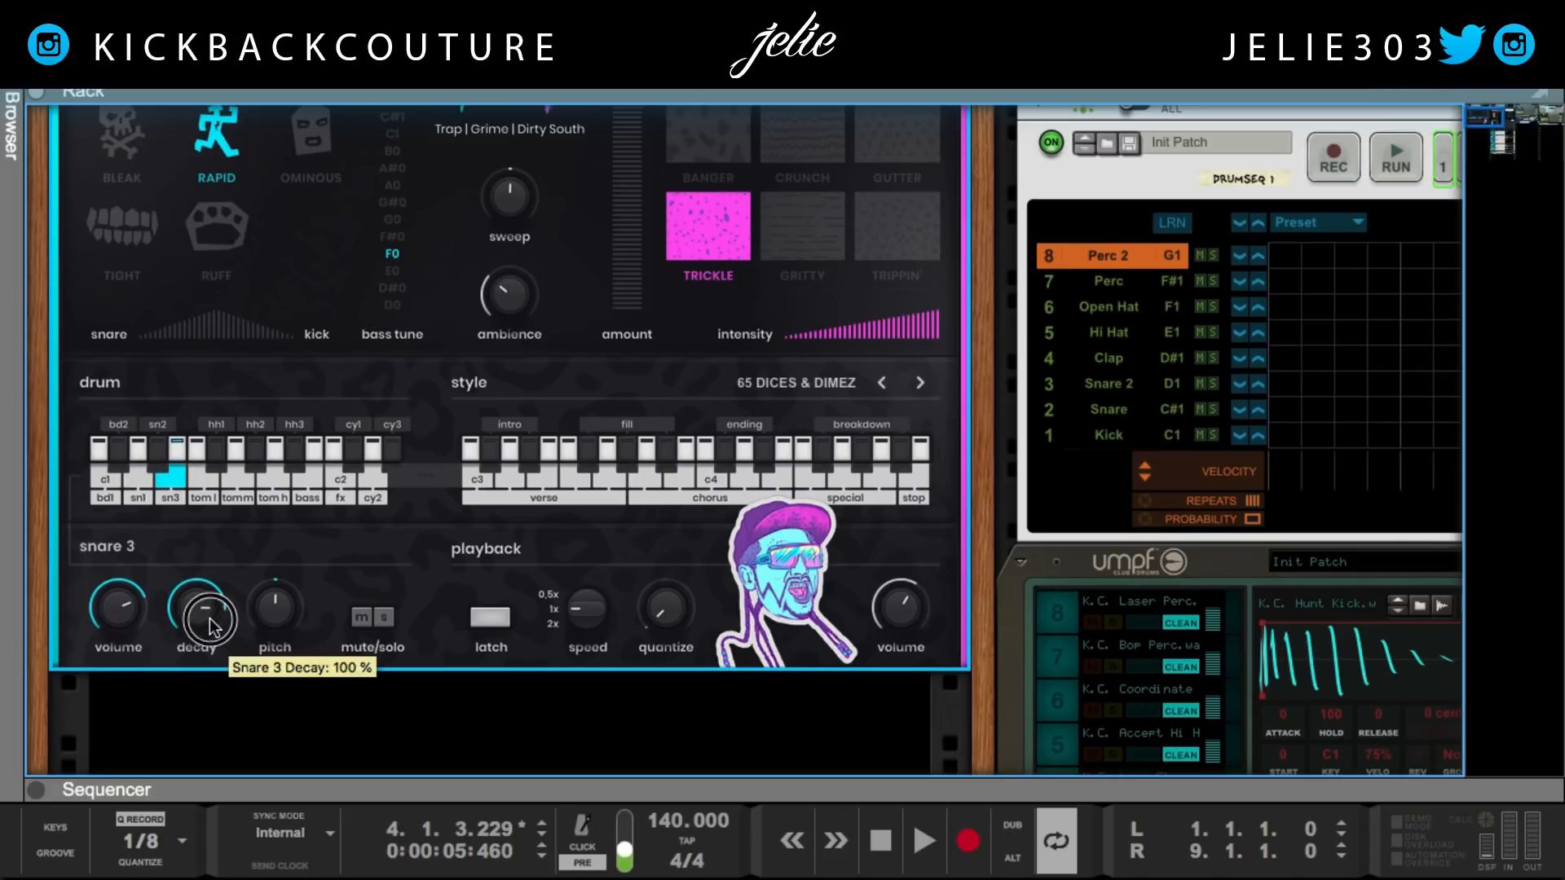
click(179, 440)
click(181, 440)
Step: Solo hihat 1 and release the solo, and go through the remaining hihats and cymbals up to cymbal 3
click(218, 448)
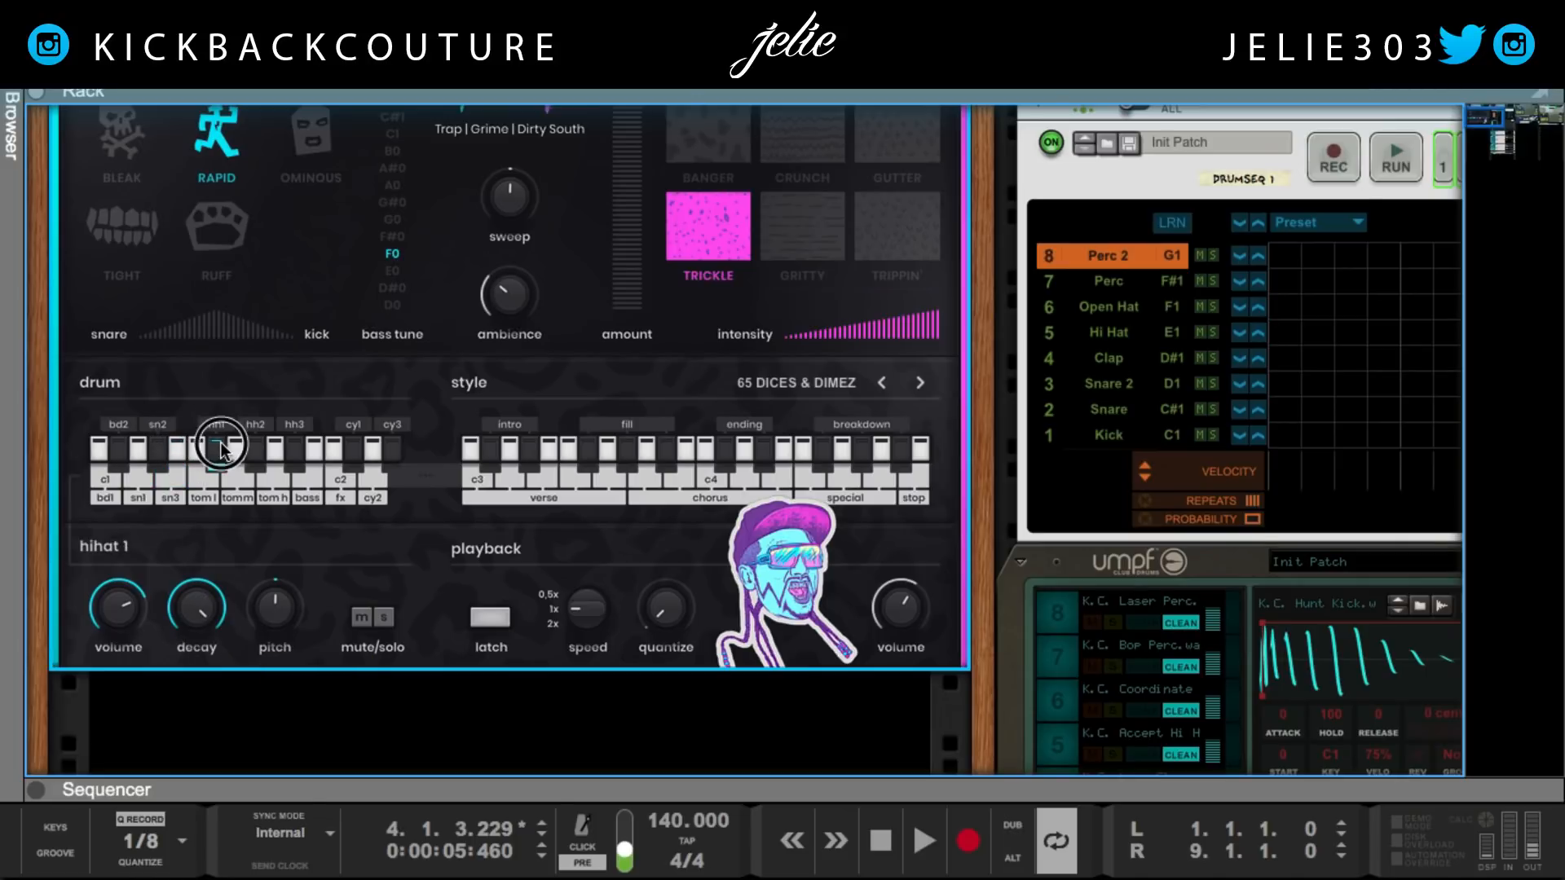
click(381, 618)
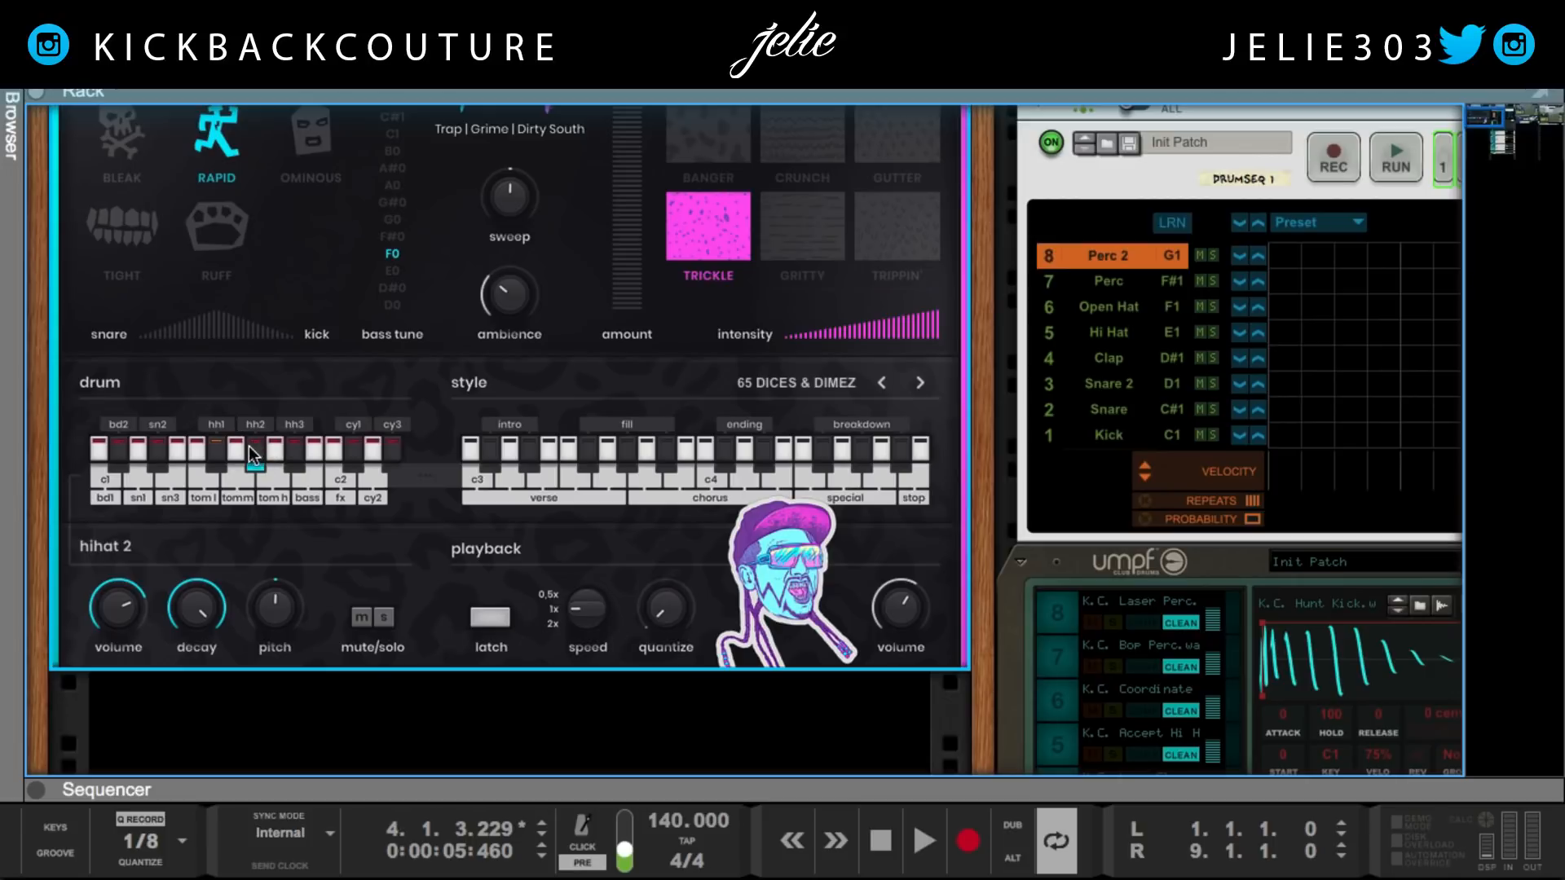
click(381, 618)
click(301, 440)
click(369, 443)
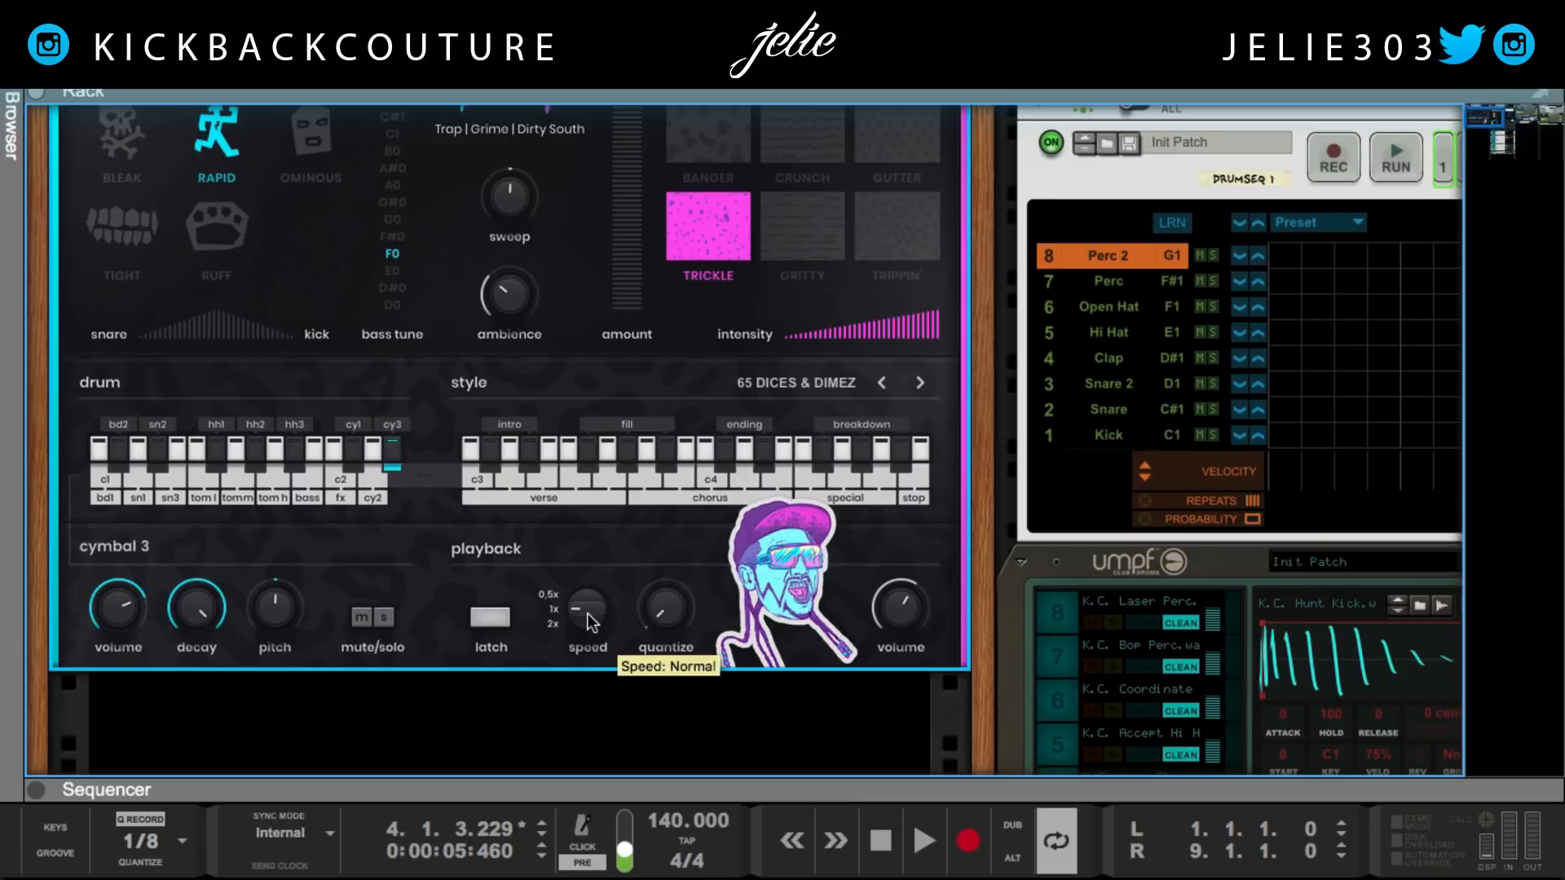
Step: Set the Beatmaker's playback speed to half
scroll(587, 613, up, 3)
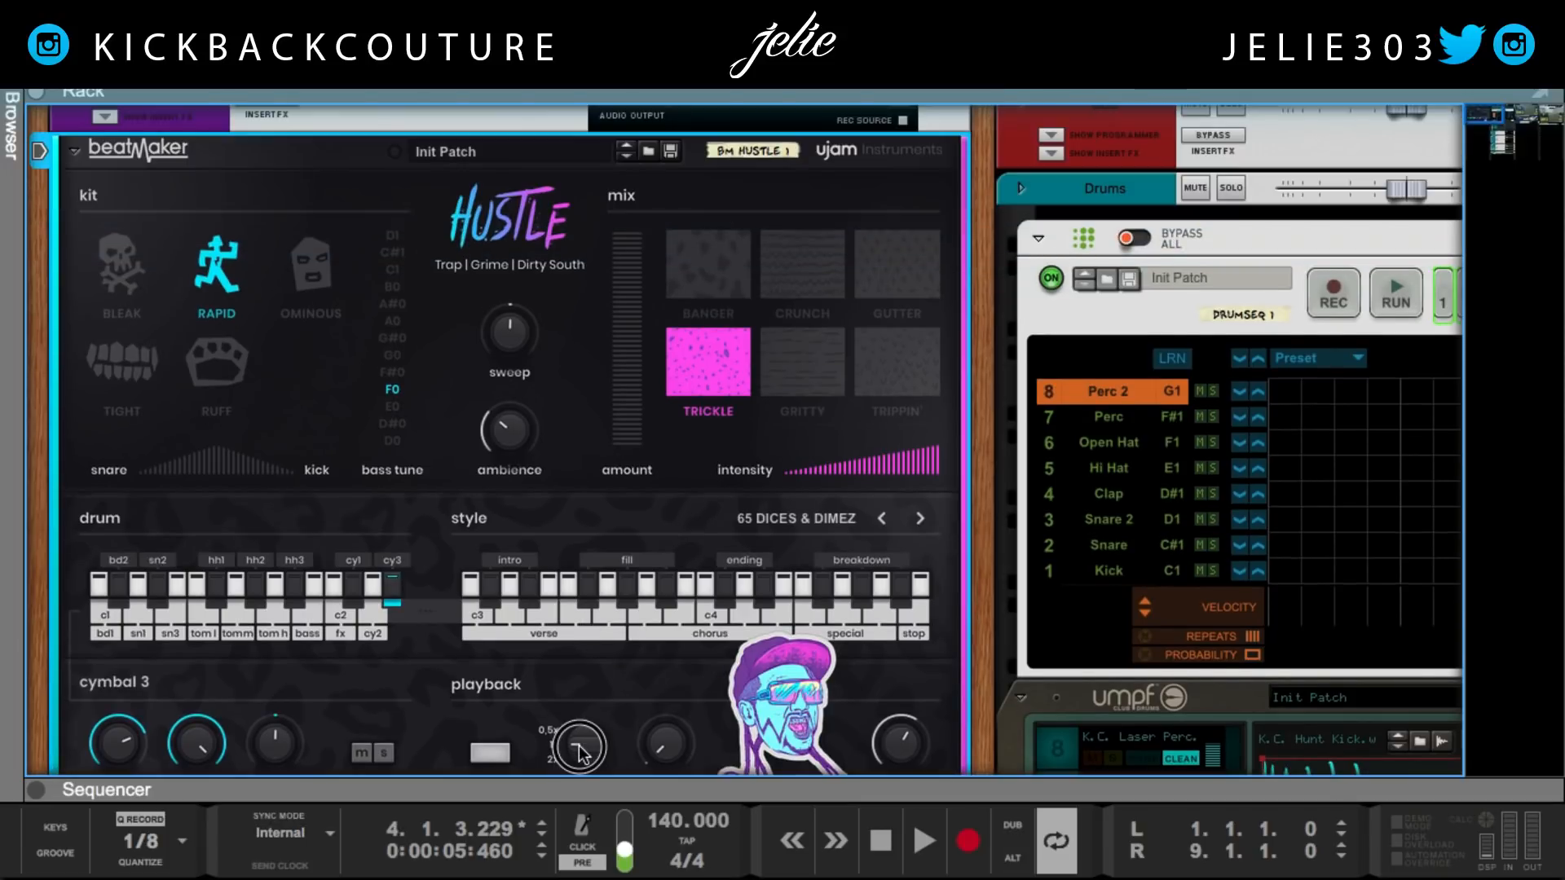
scroll(574, 748, down, 1)
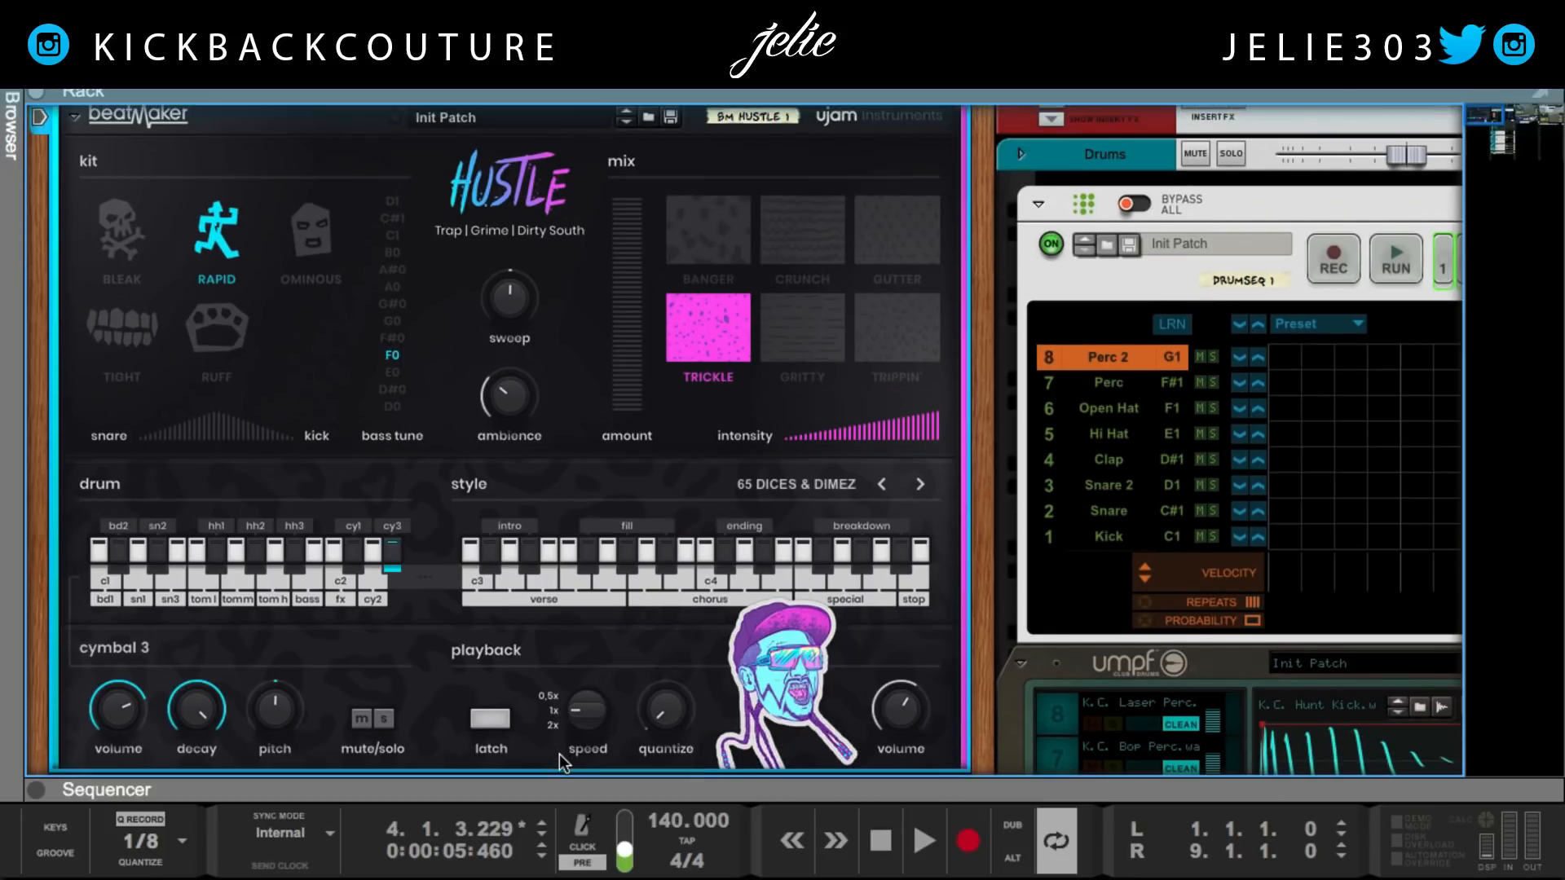
drag(580, 706, 576, 623)
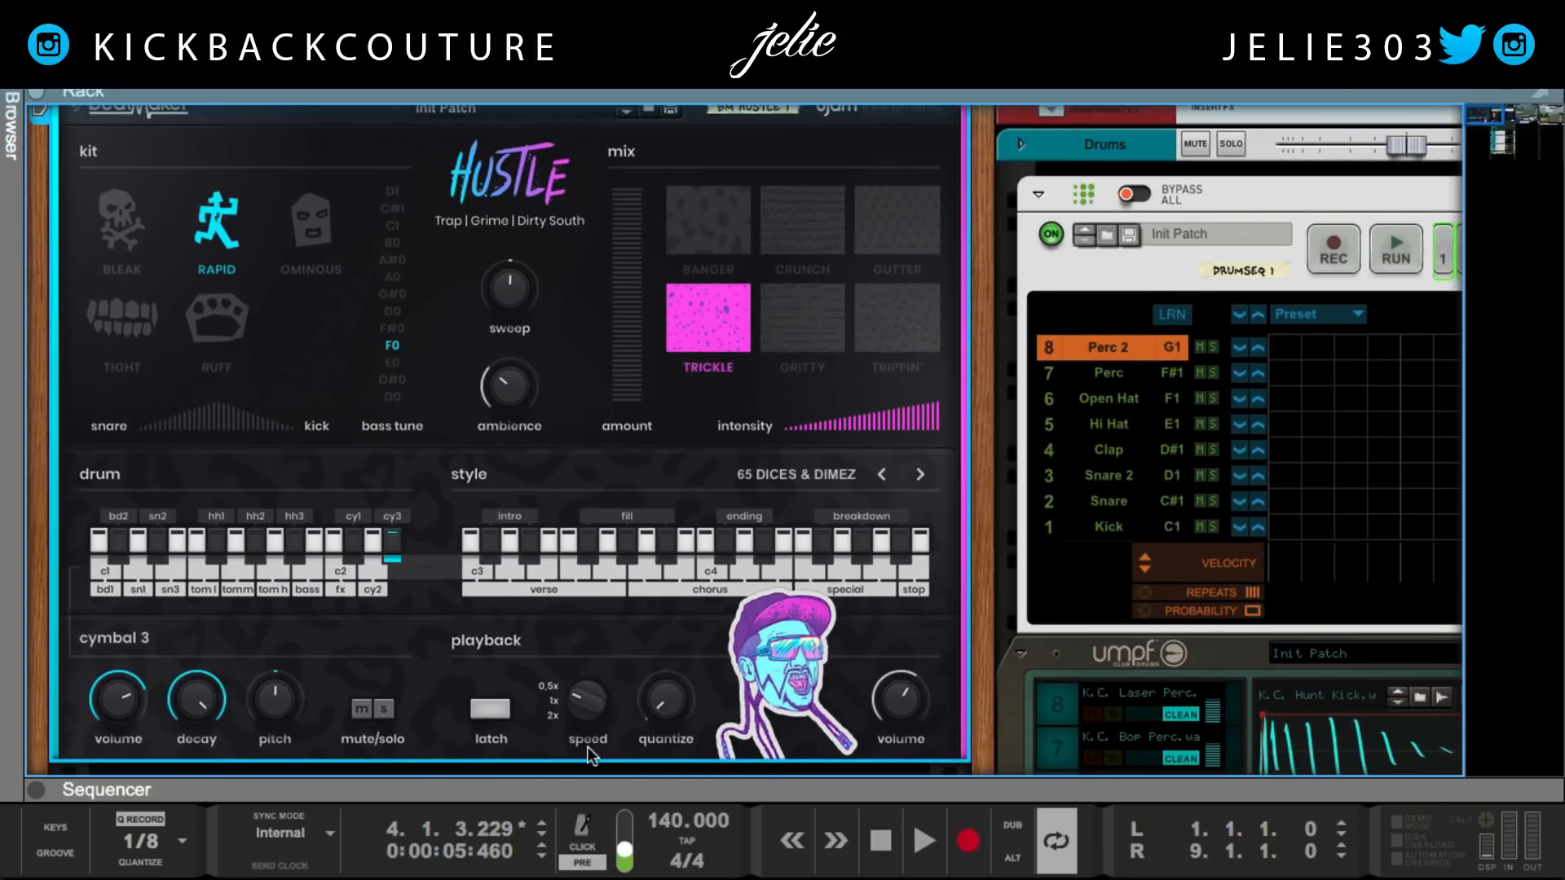
drag(582, 710, 584, 639)
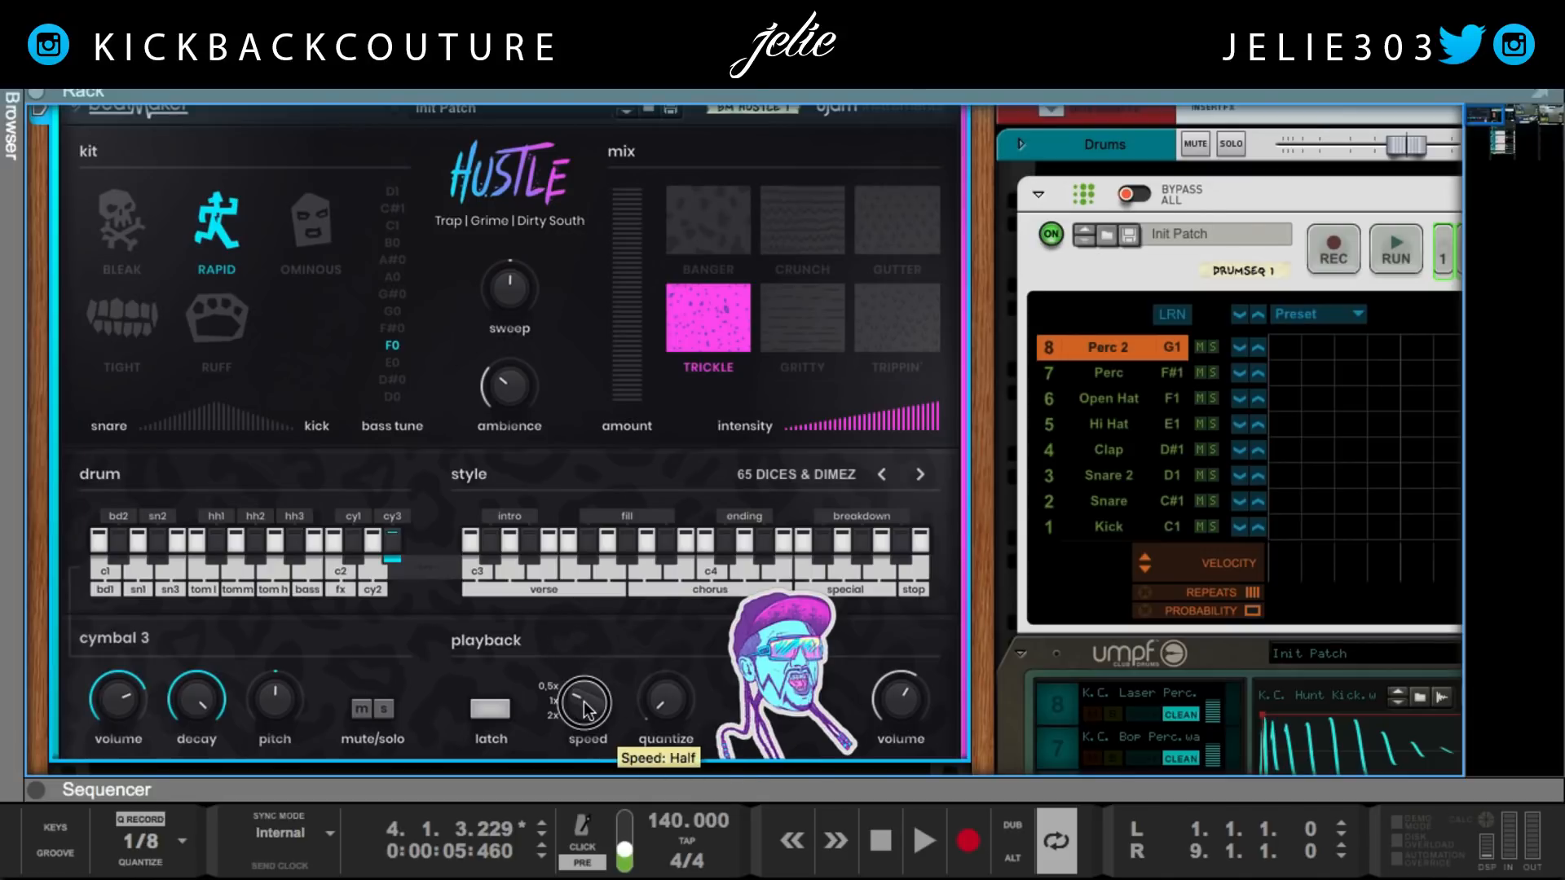
mouse_move(615, 775)
mouse_down()
mouse_move(643, 457)
mouse_move(589, 790)
mouse_up()
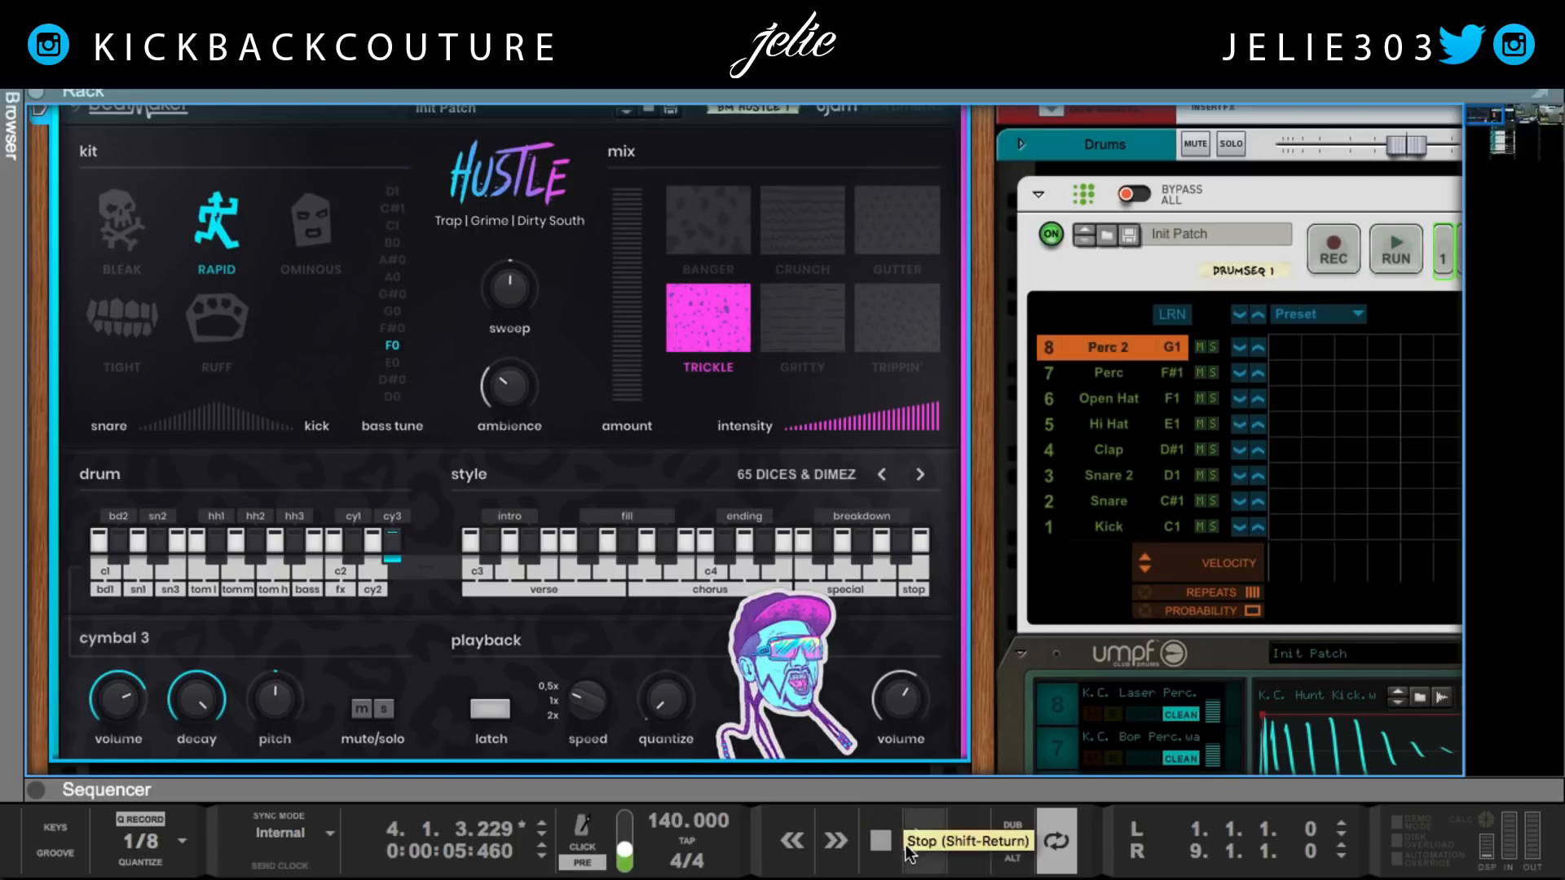
Step: Start song playback and play a verse pattern of the 65 Dices & Dimez style at half speed
click(884, 864)
click(924, 856)
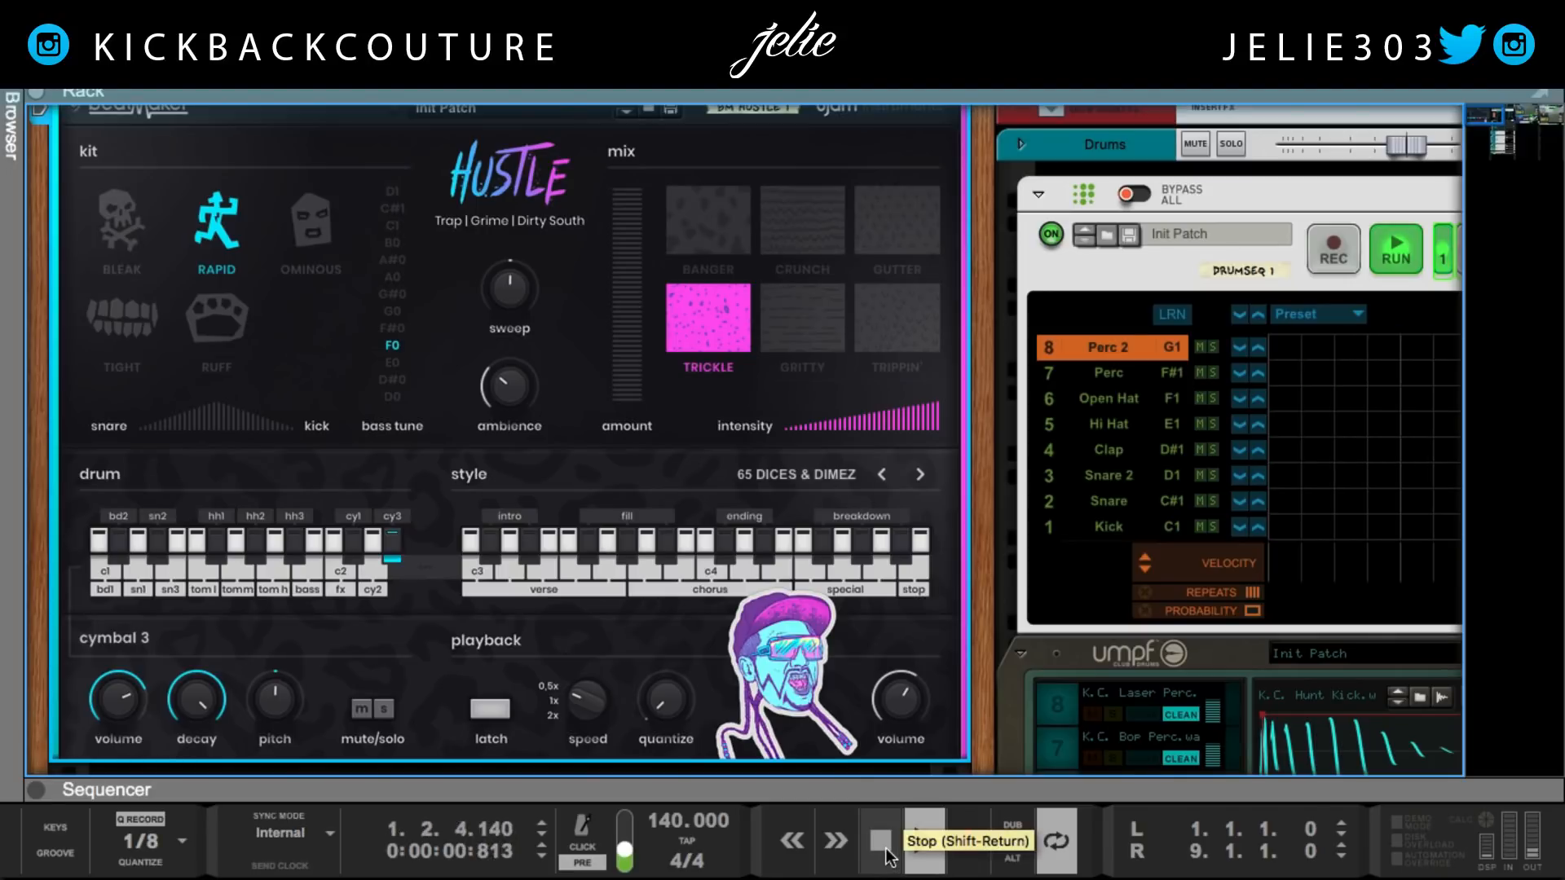
key(space)
key(space)
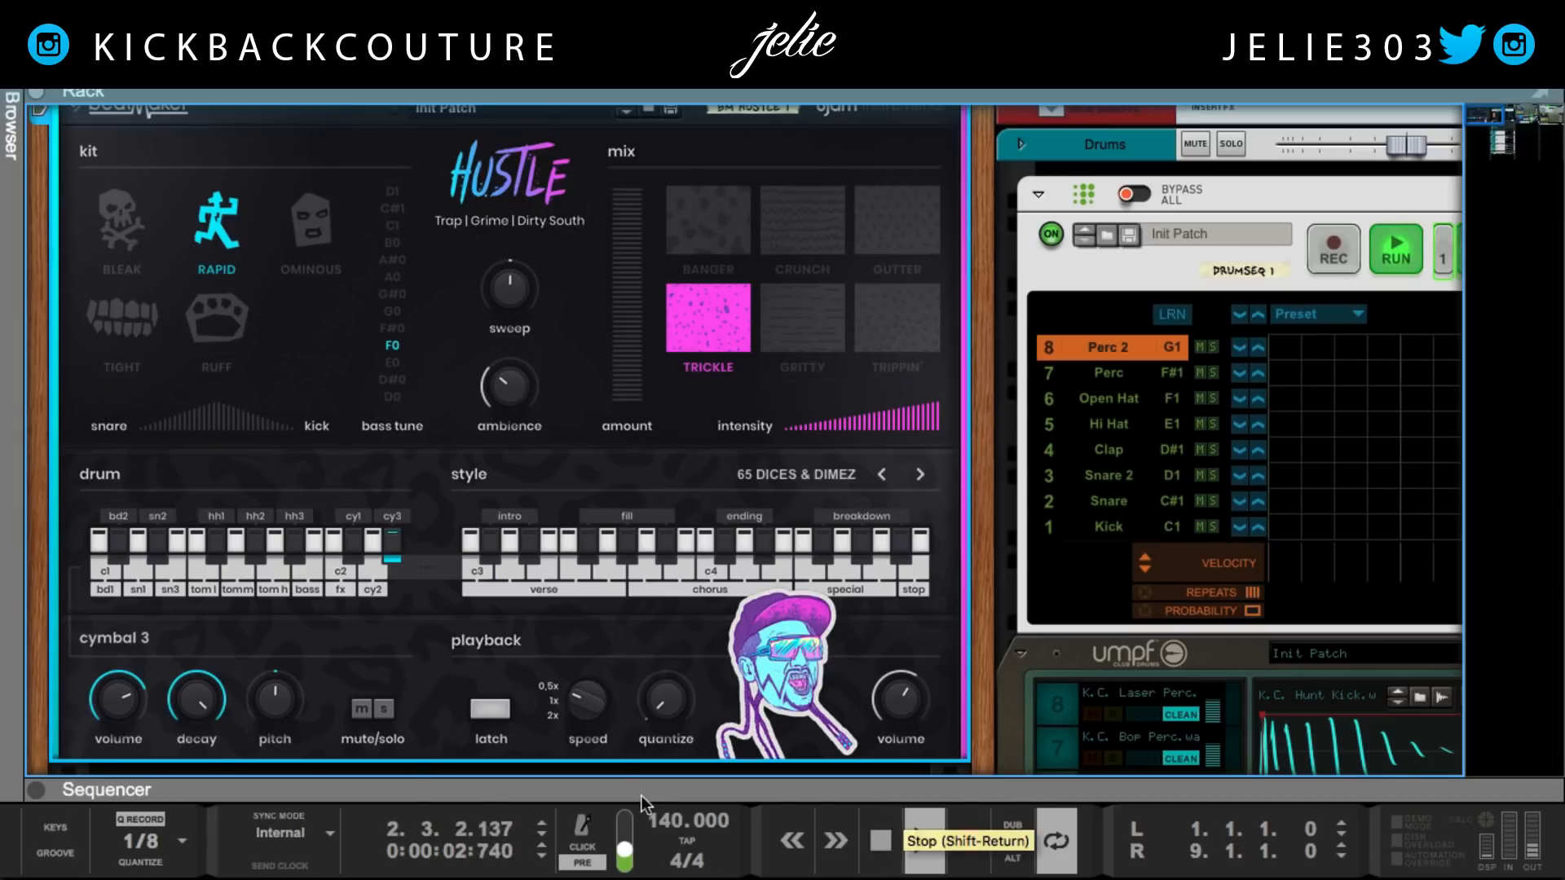
click(494, 701)
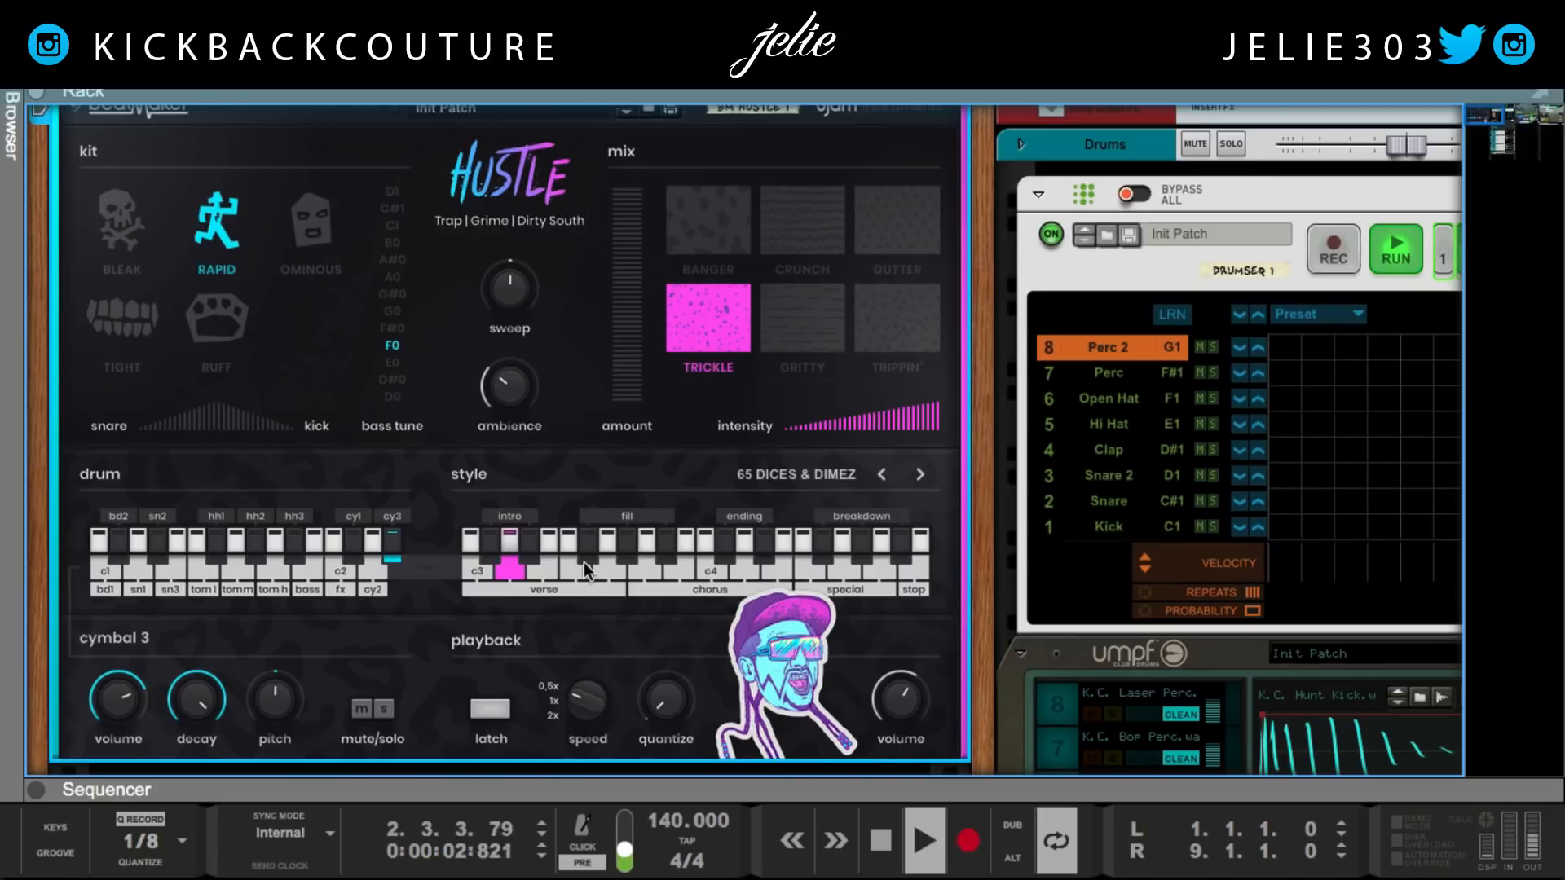
Step: Compare the playing pattern at 100% and 0% quantize, and leave the playback quantize fully up
drag(658, 703, 627, 554)
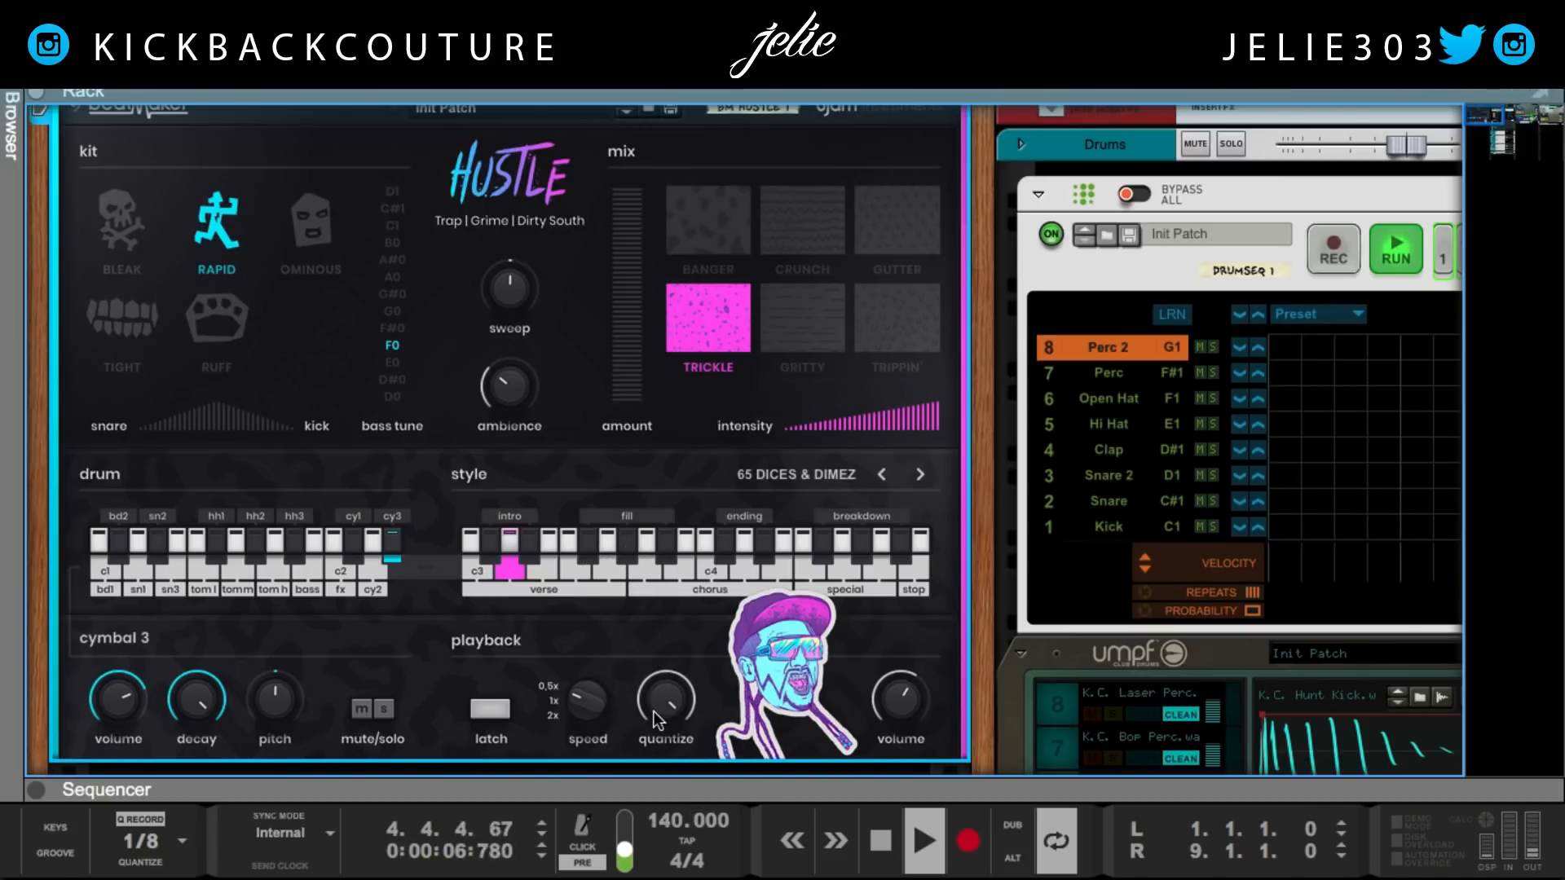
mouse_move(654, 712)
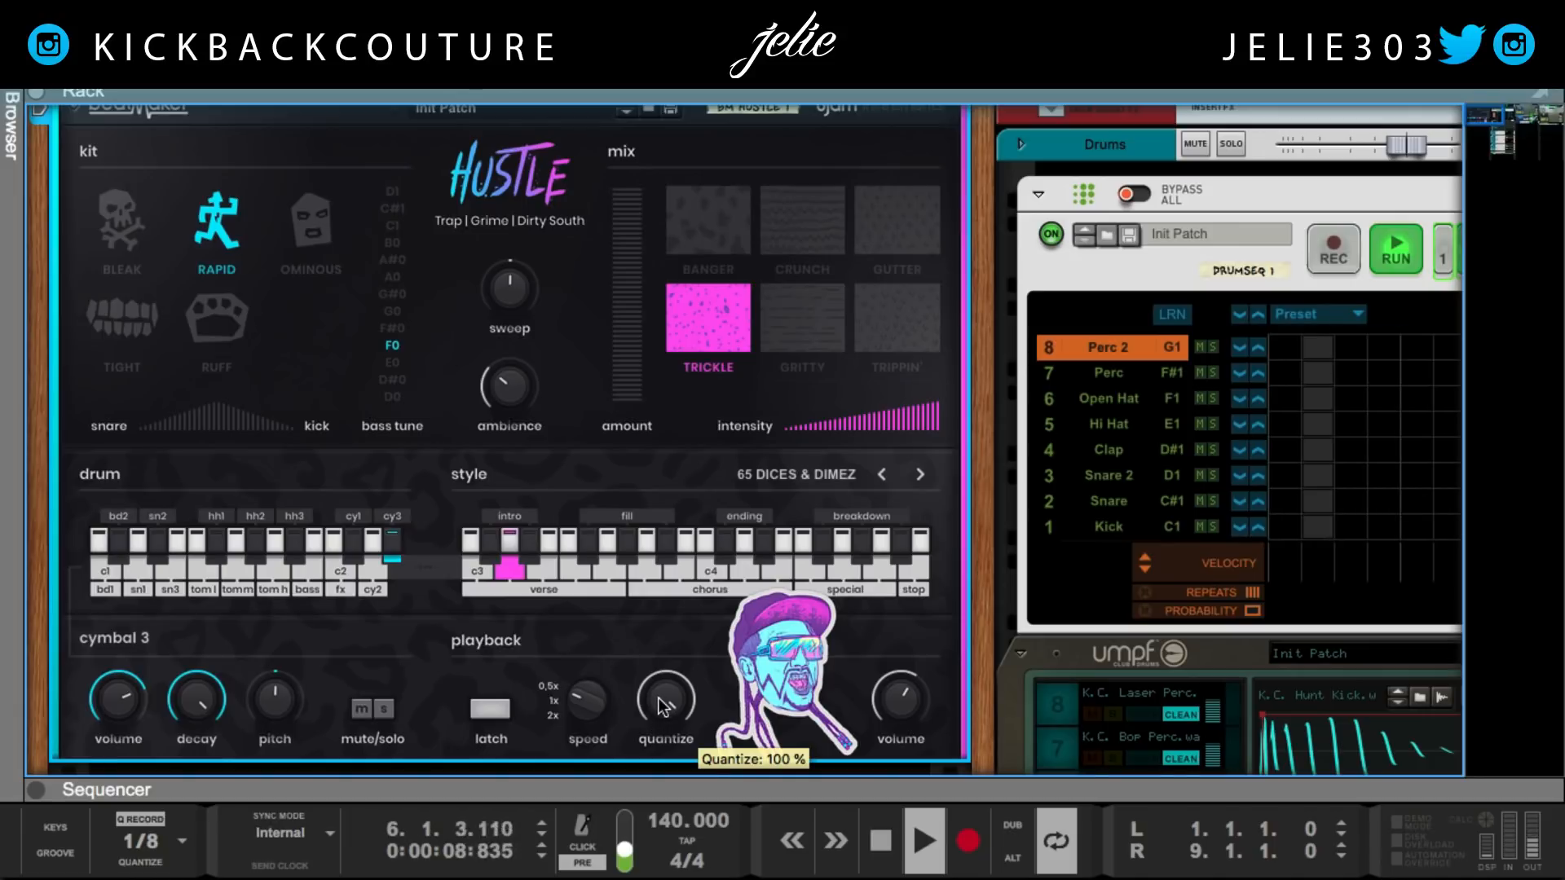
drag(658, 697, 700, 872)
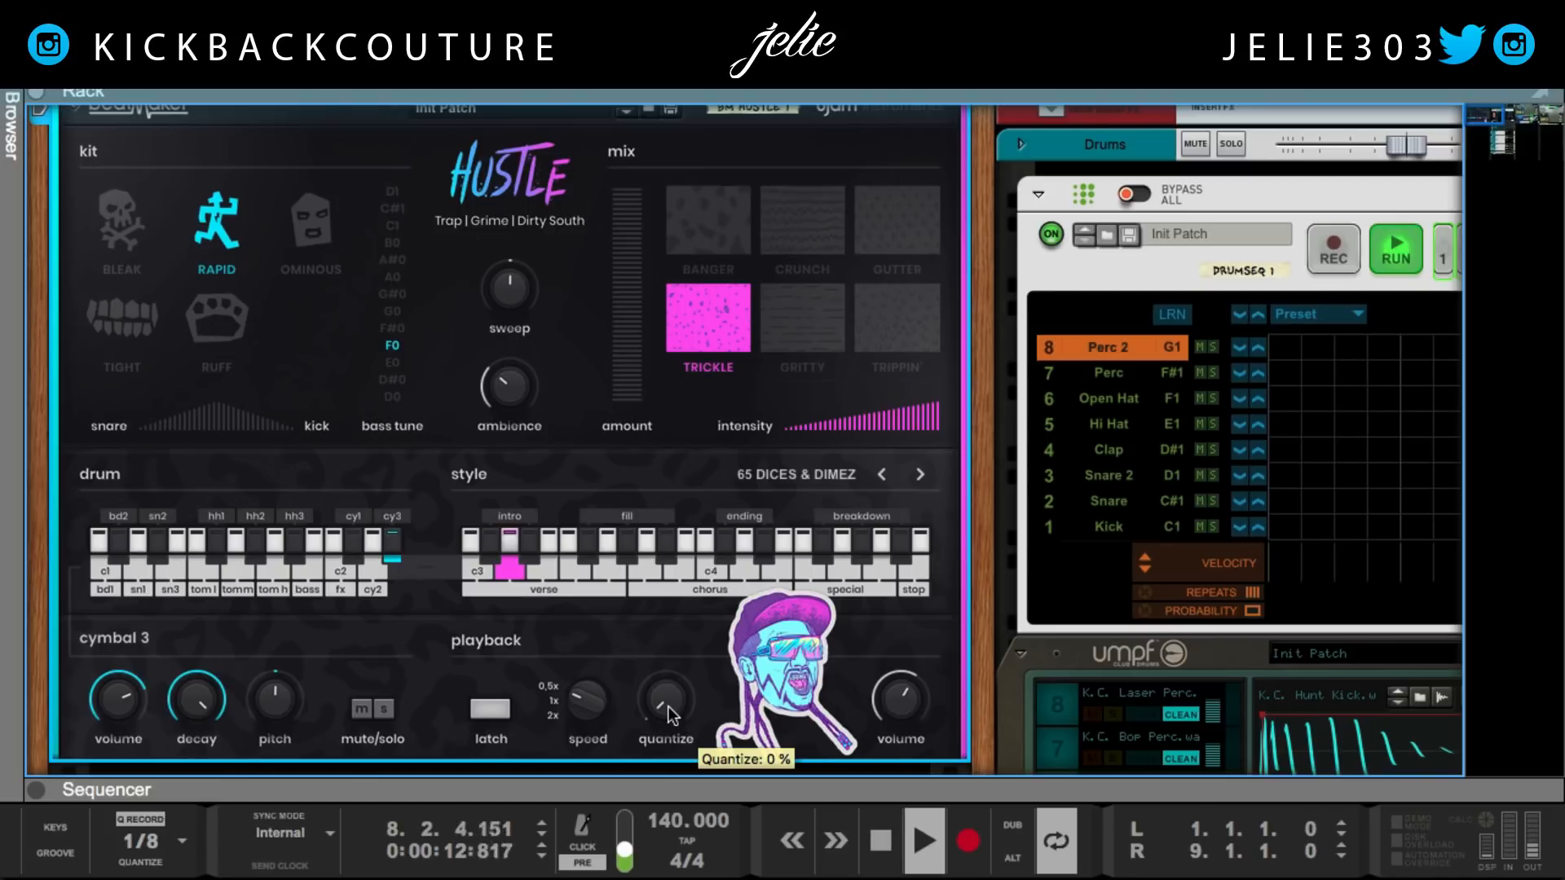
drag(668, 708, 656, 599)
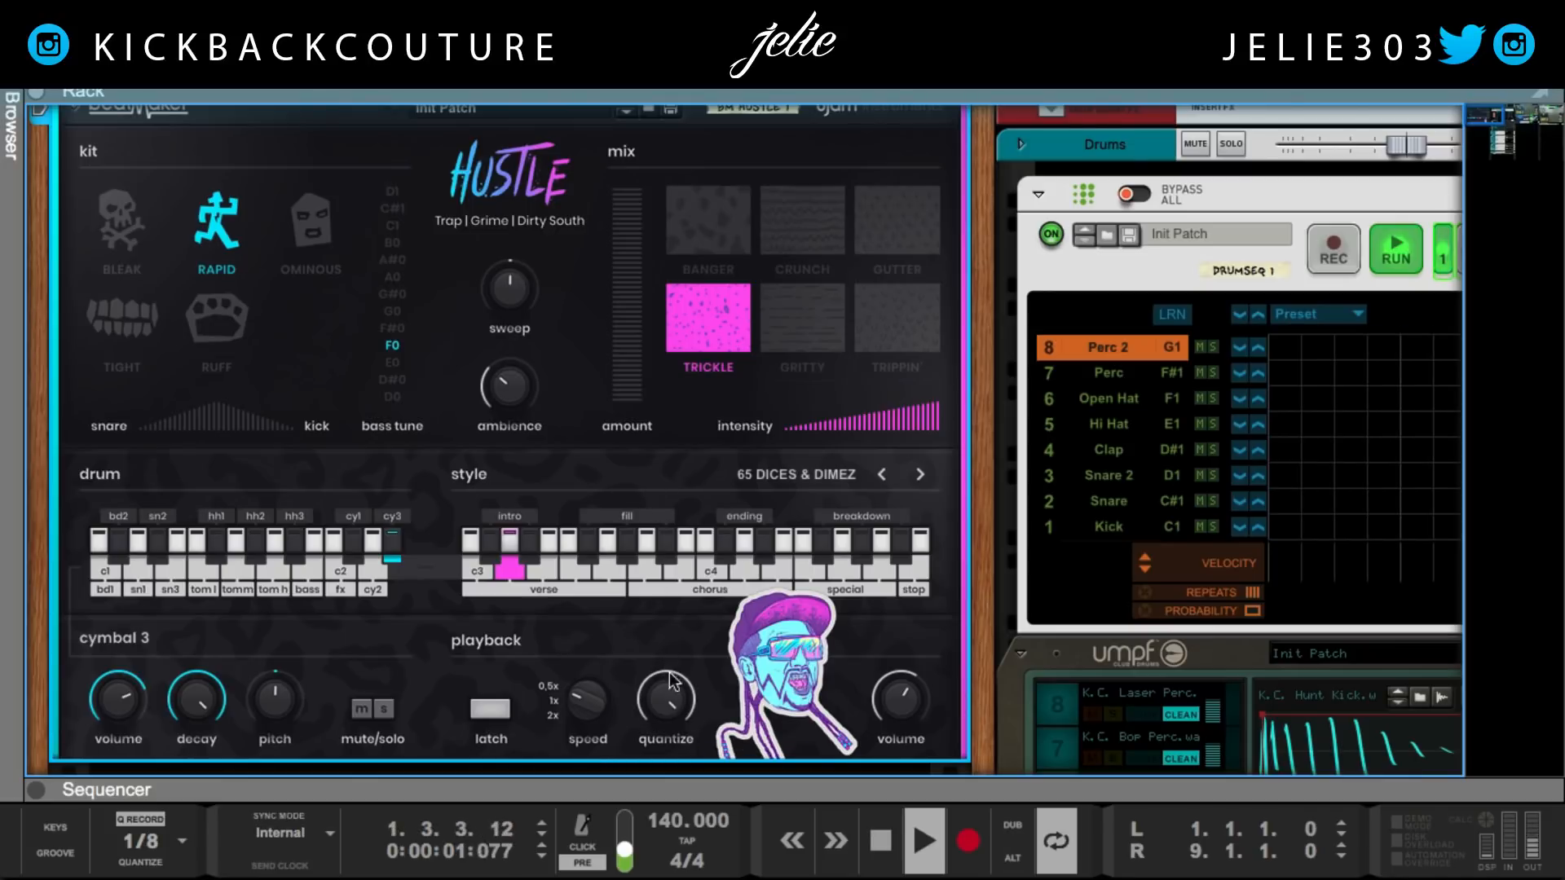
Step: Load the $HAMBLE$ patch with the pattern running, and replace it with the YARD $HAKER patch
scroll(539, 341, up, 1)
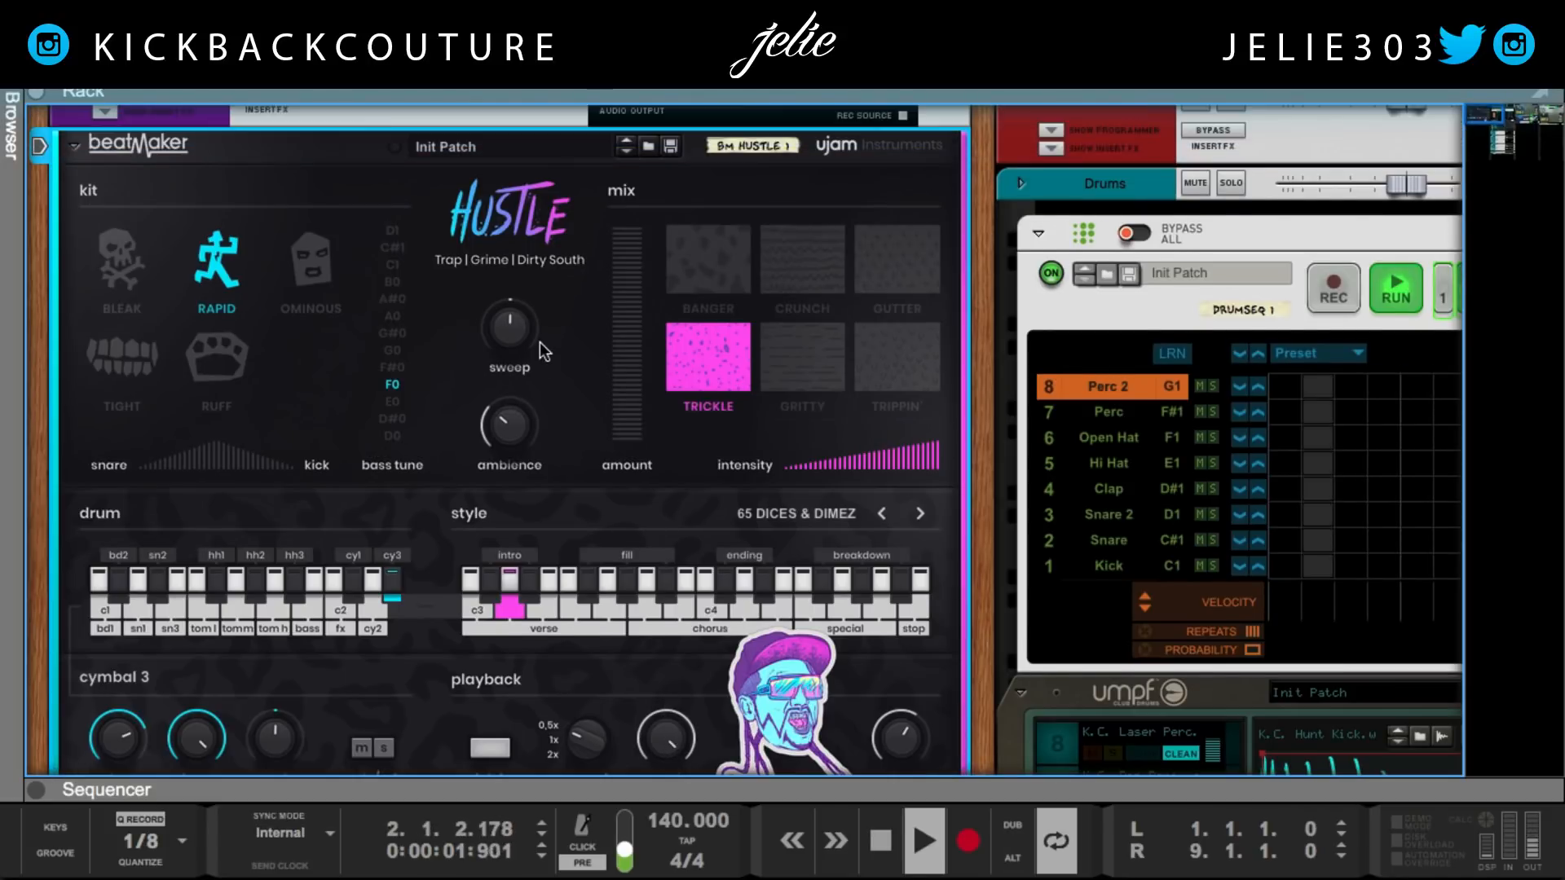
click(627, 154)
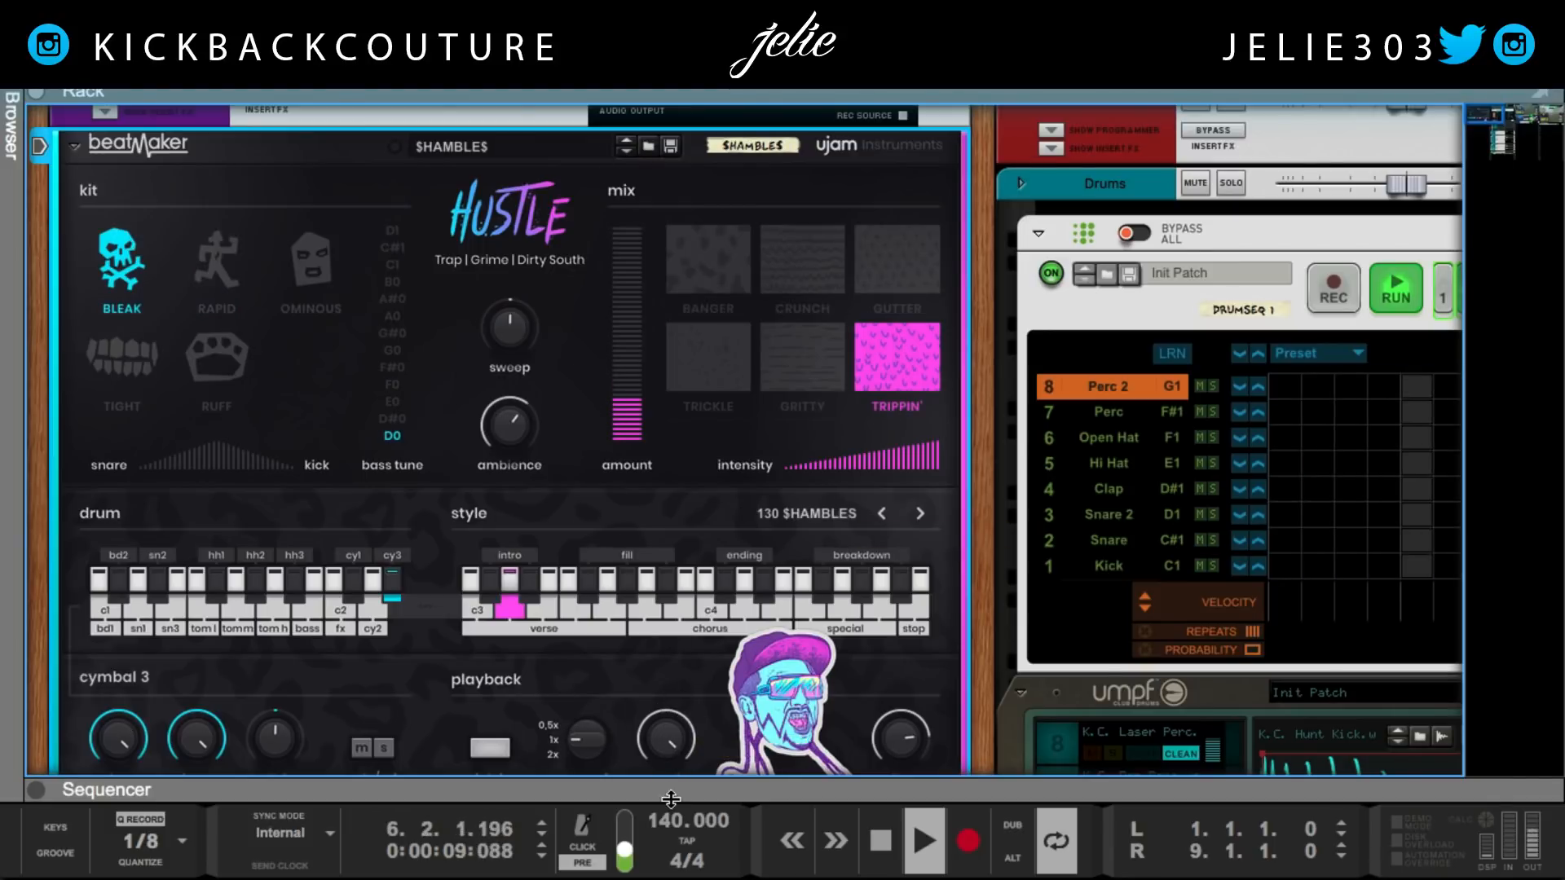
scroll(591, 703, down, 1)
scroll(604, 731, up, 1)
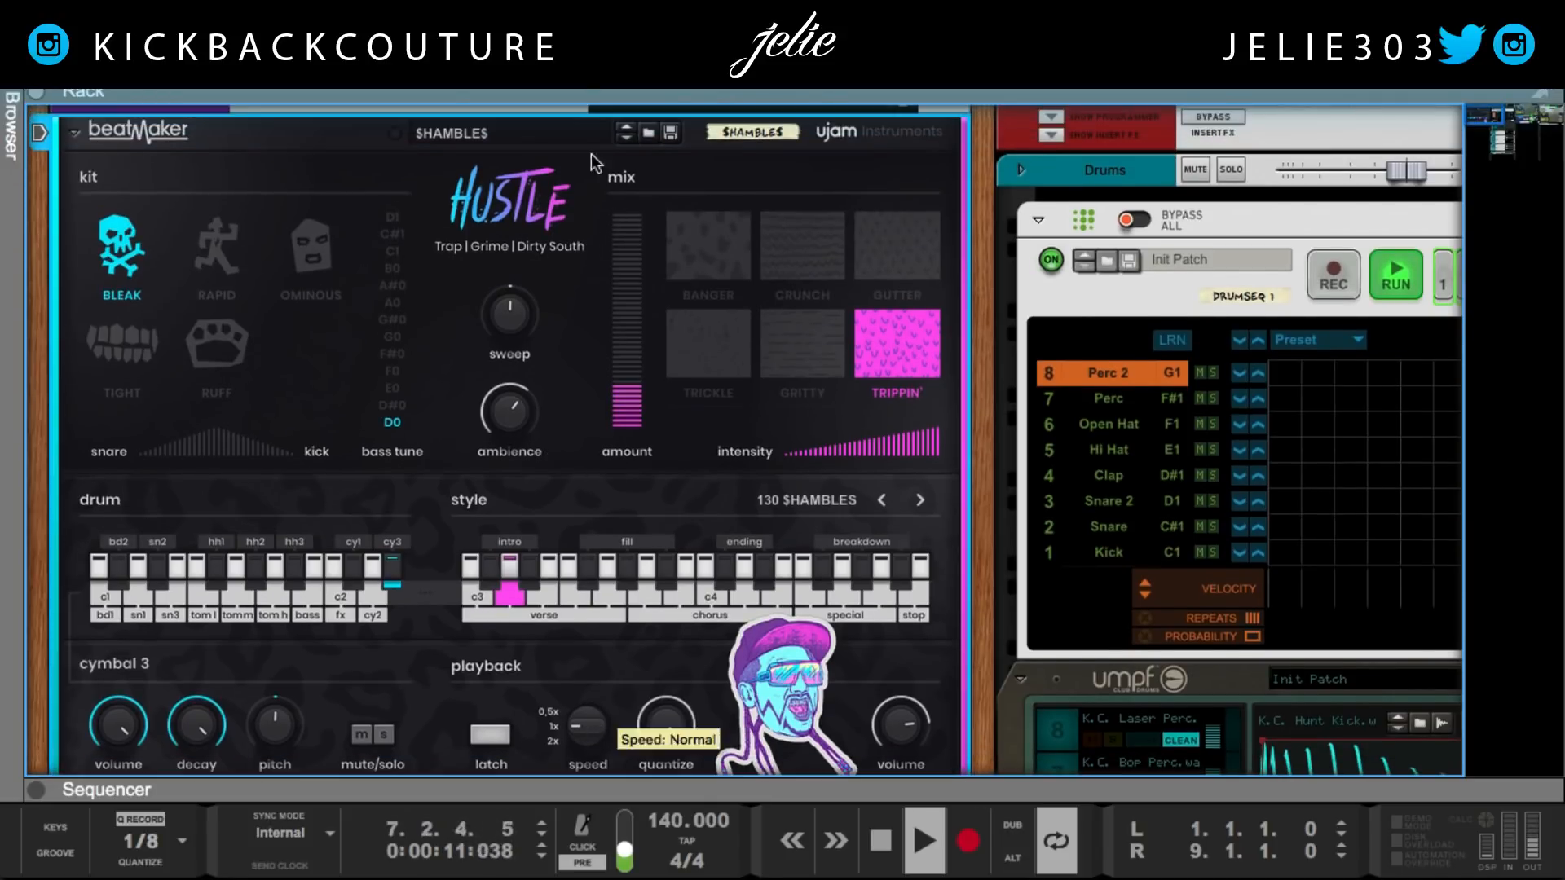
click(558, 133)
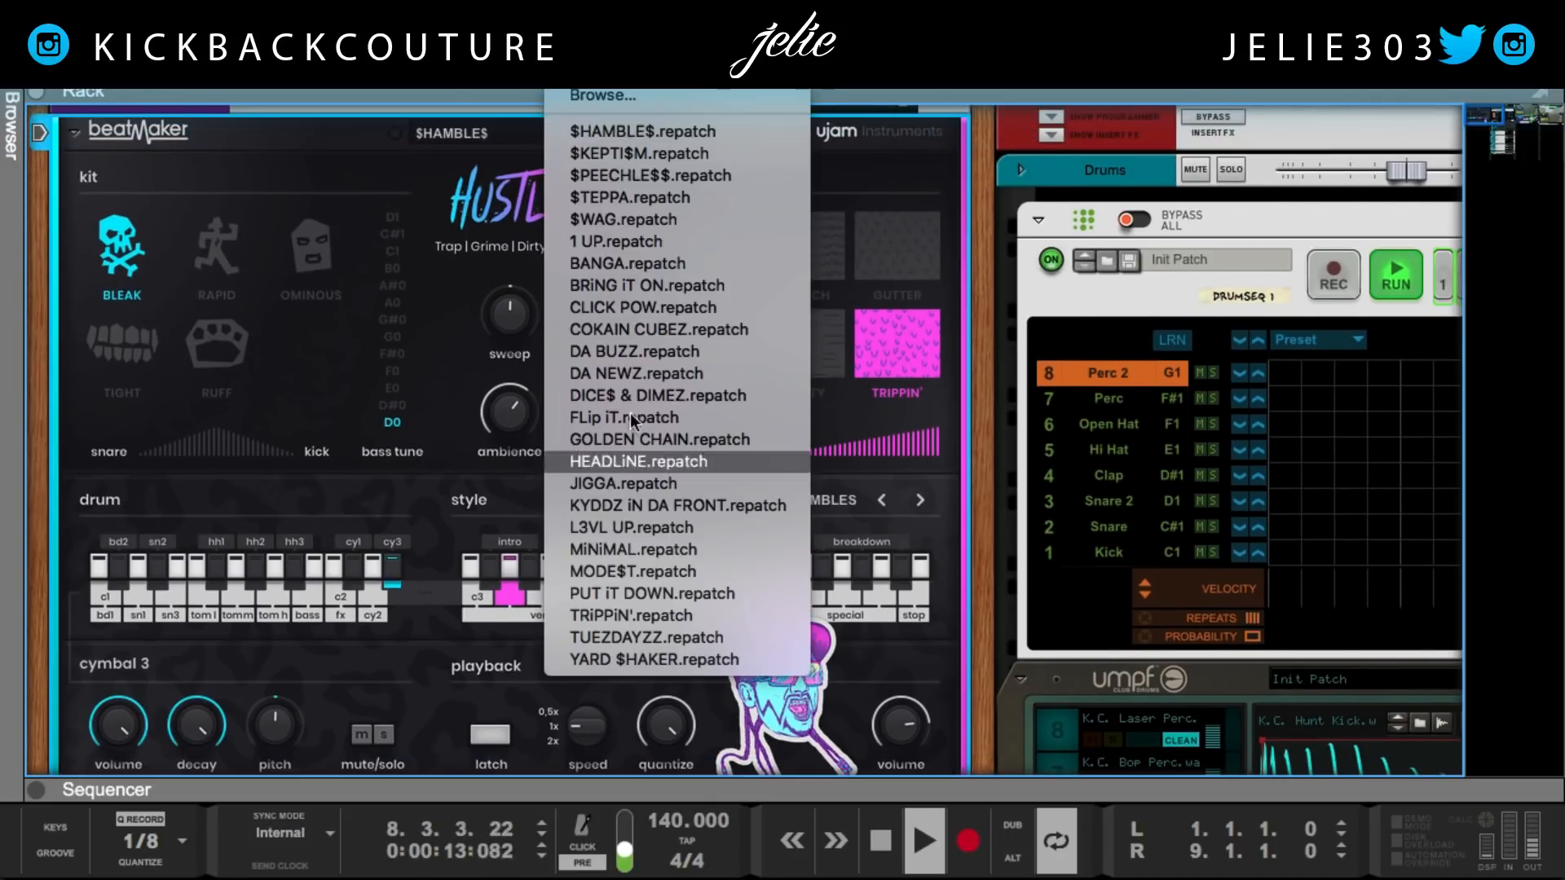
click(689, 661)
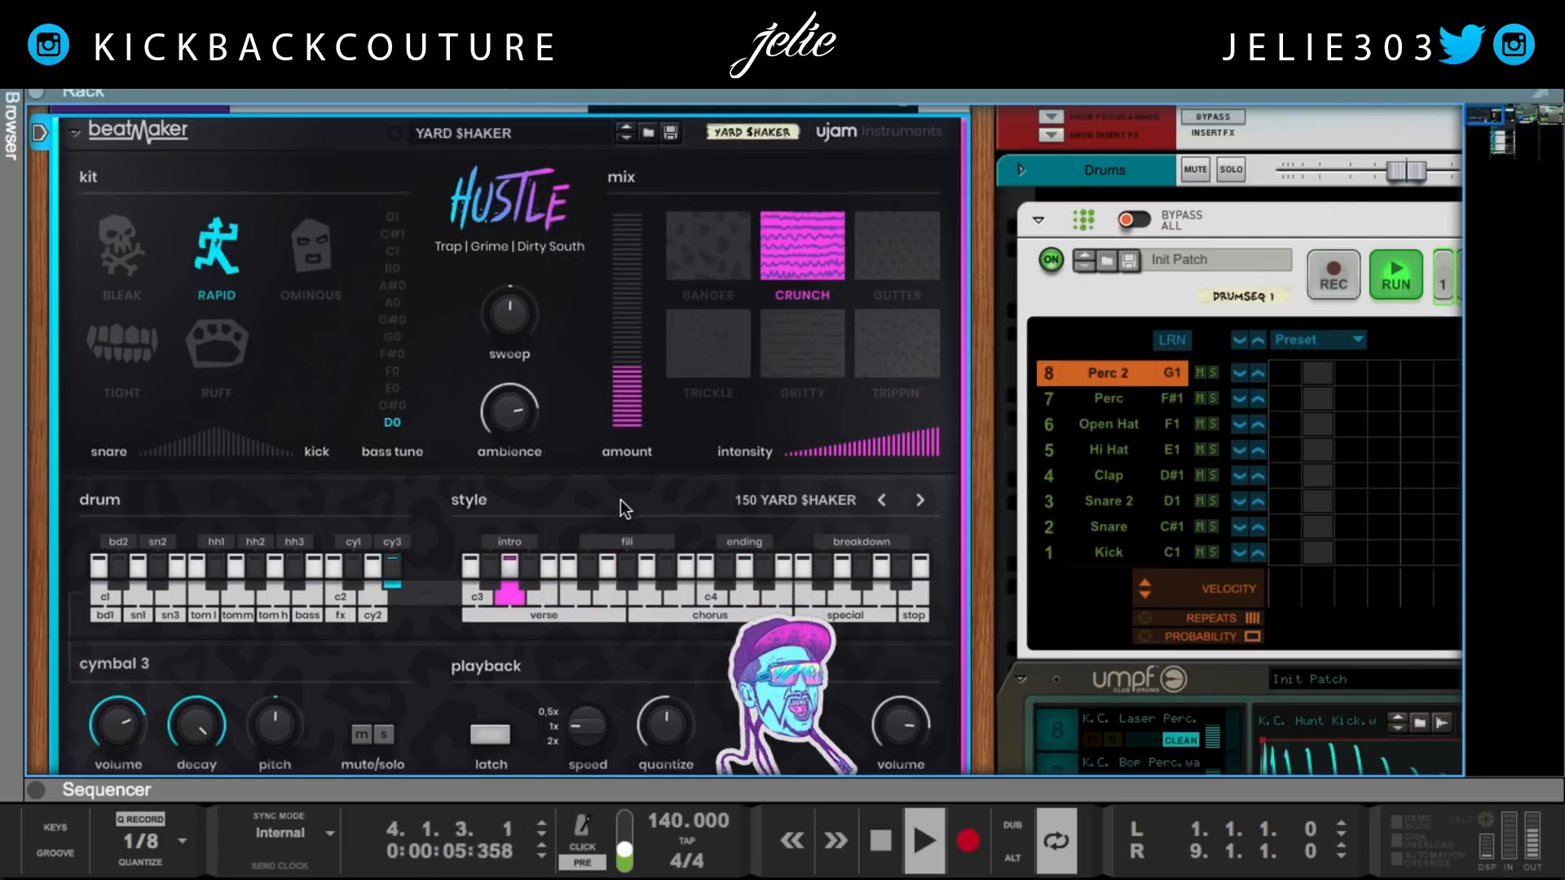
Step: Look at the Beatmaker HUSTLE patches in the patch browser, close it, and load the JIGGA patch
click(648, 132)
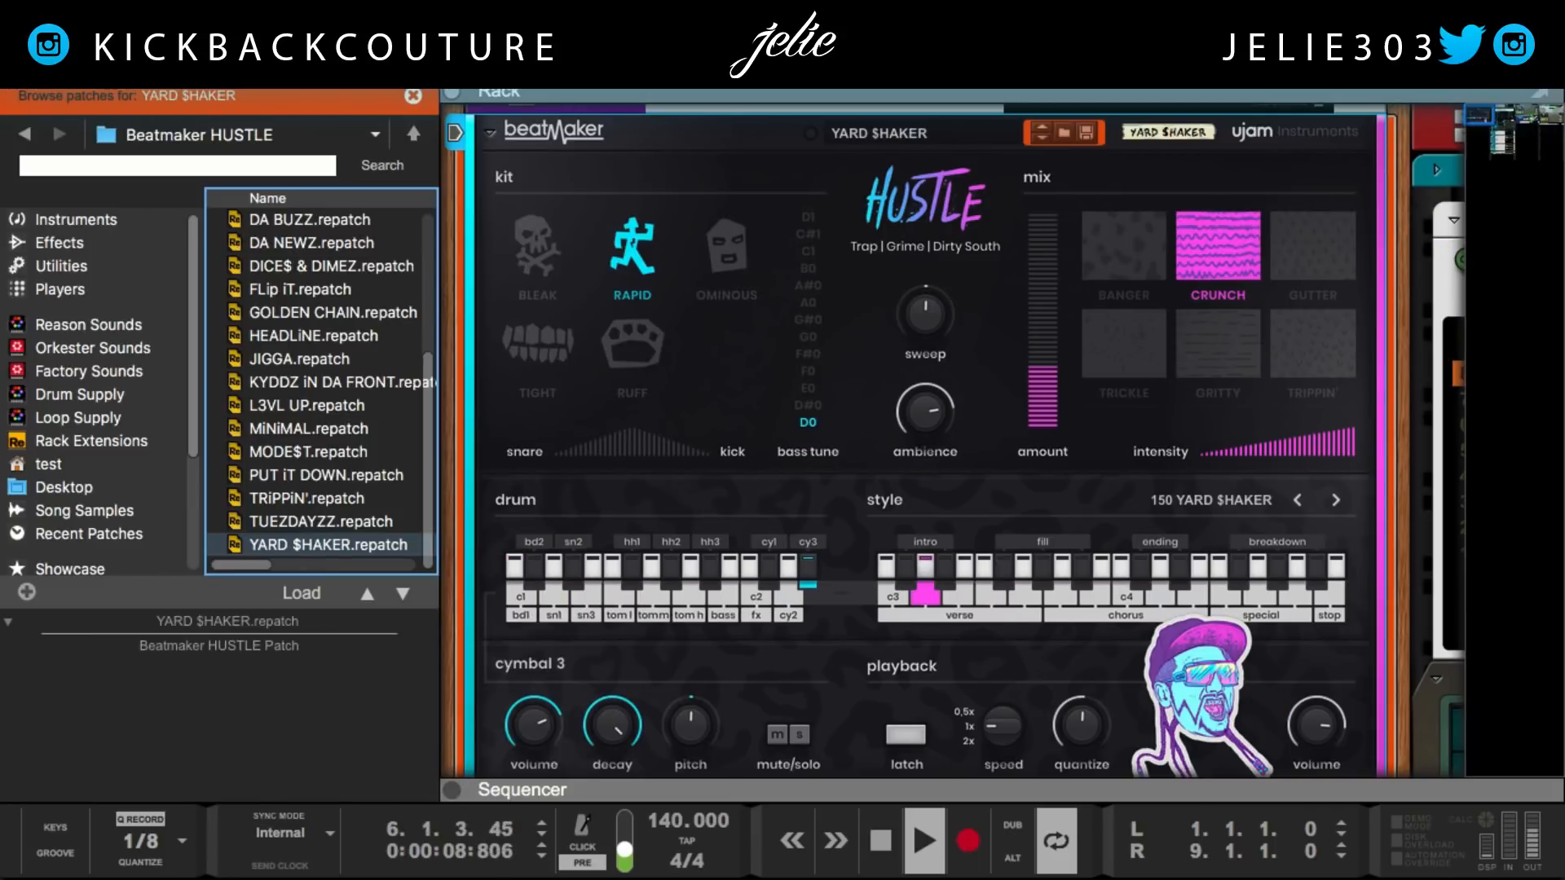
click(413, 97)
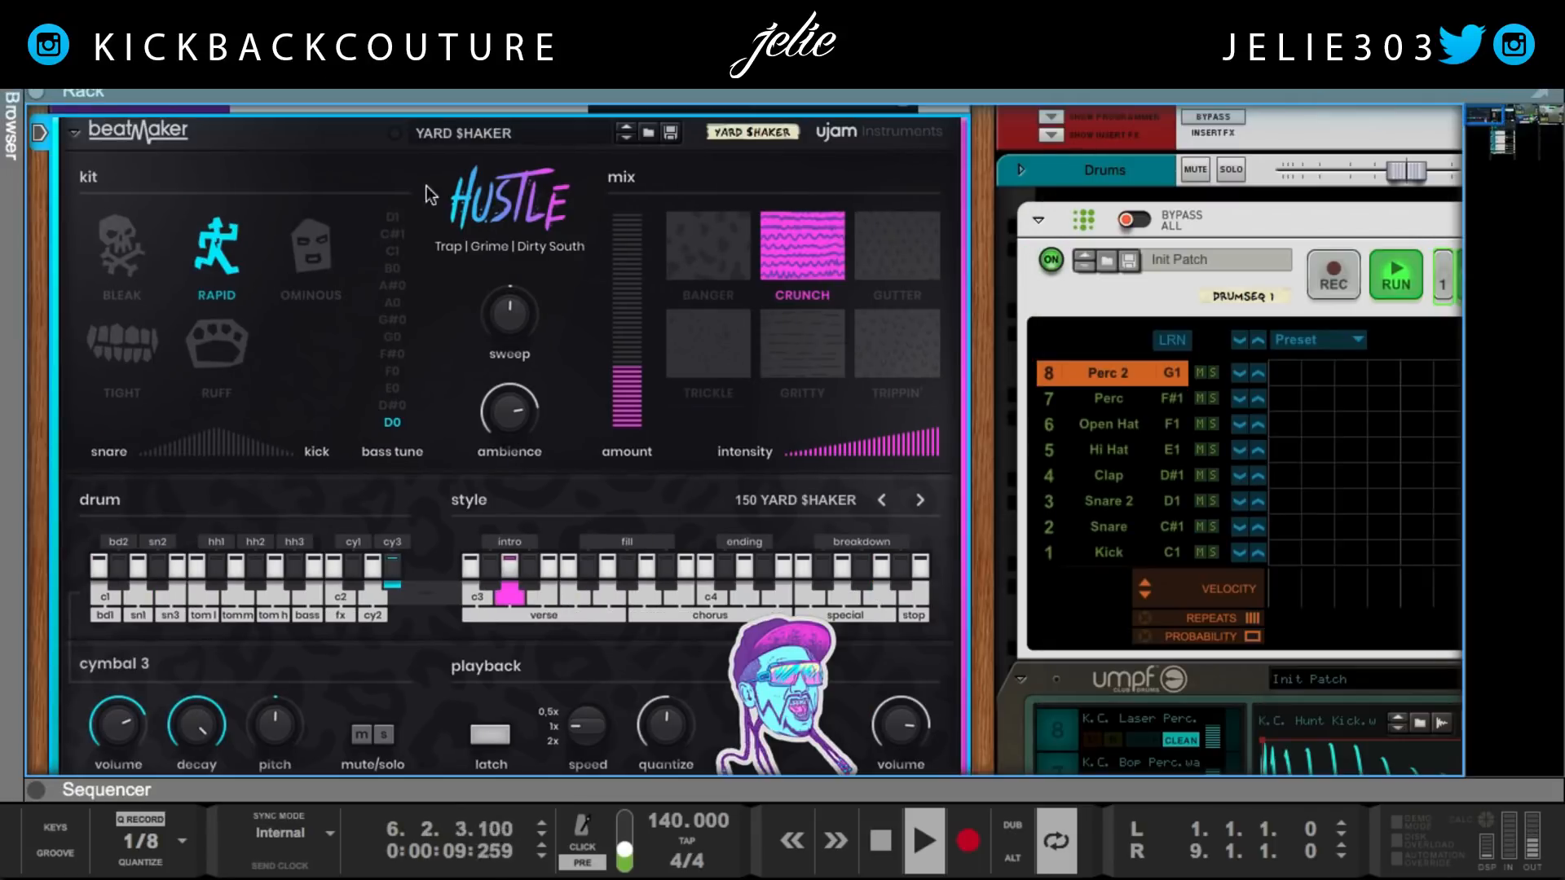
click(466, 137)
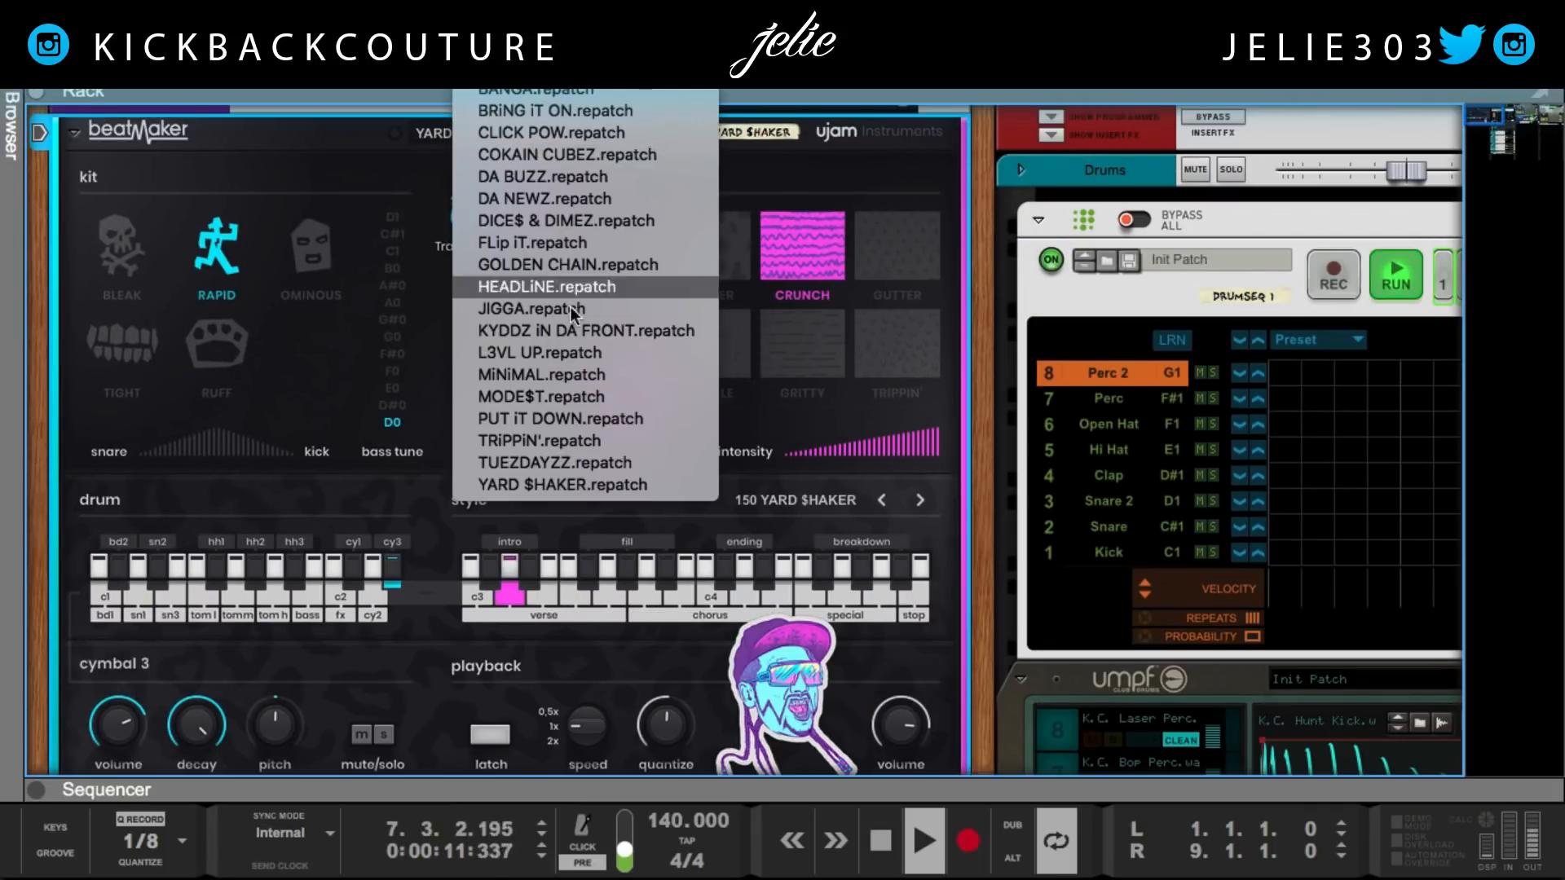
click(577, 310)
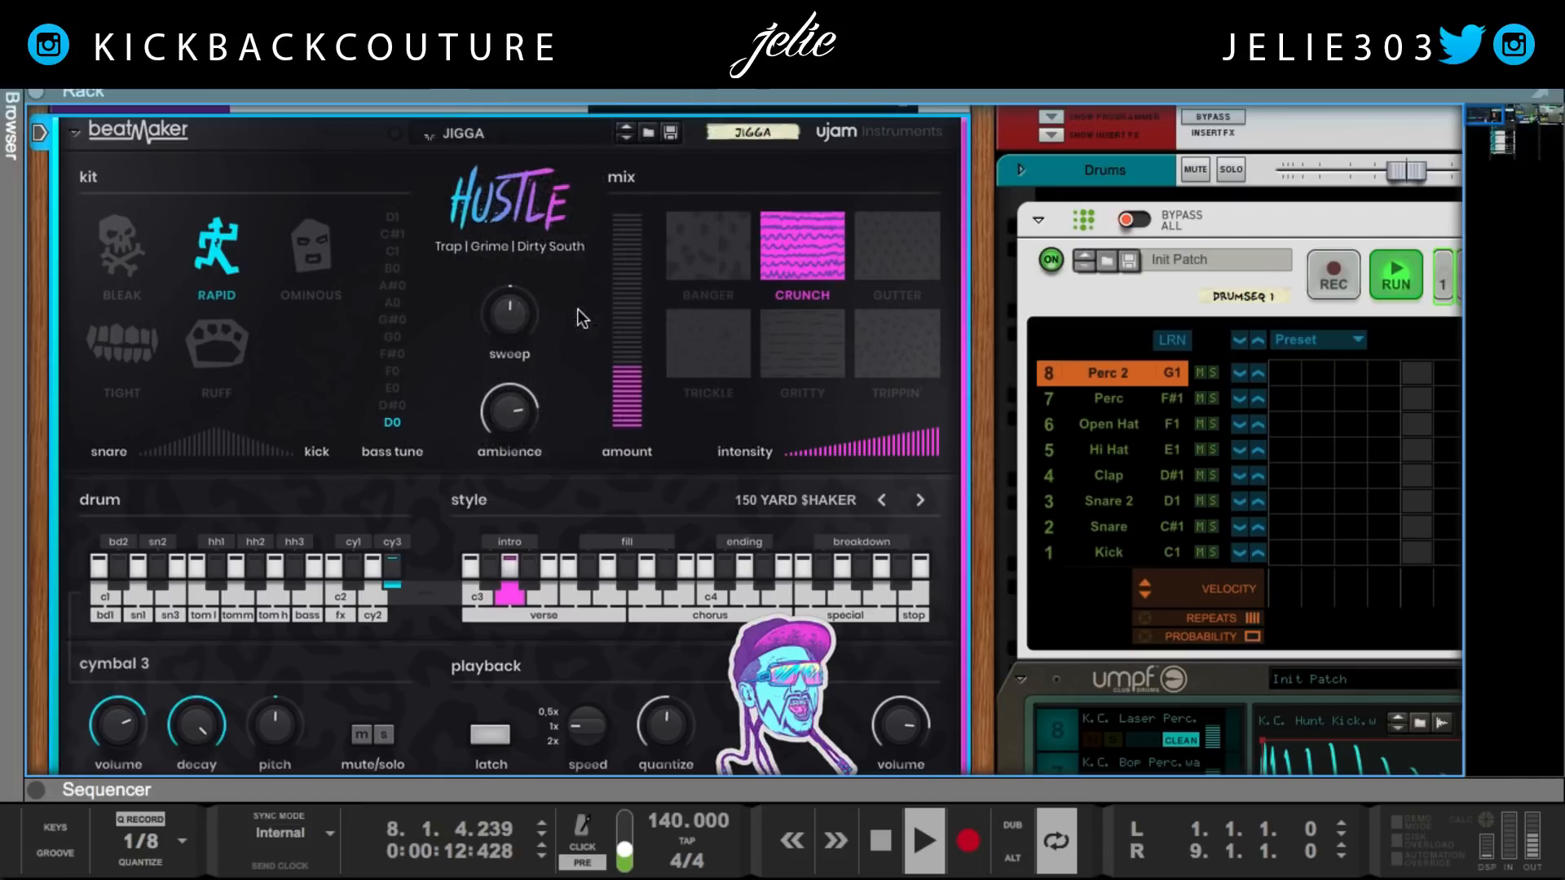
Step: Load the HEADLiNE patch and set its bass tune to F0, and move on to the GOLDEN CHAIN patch and stop playback
click(629, 128)
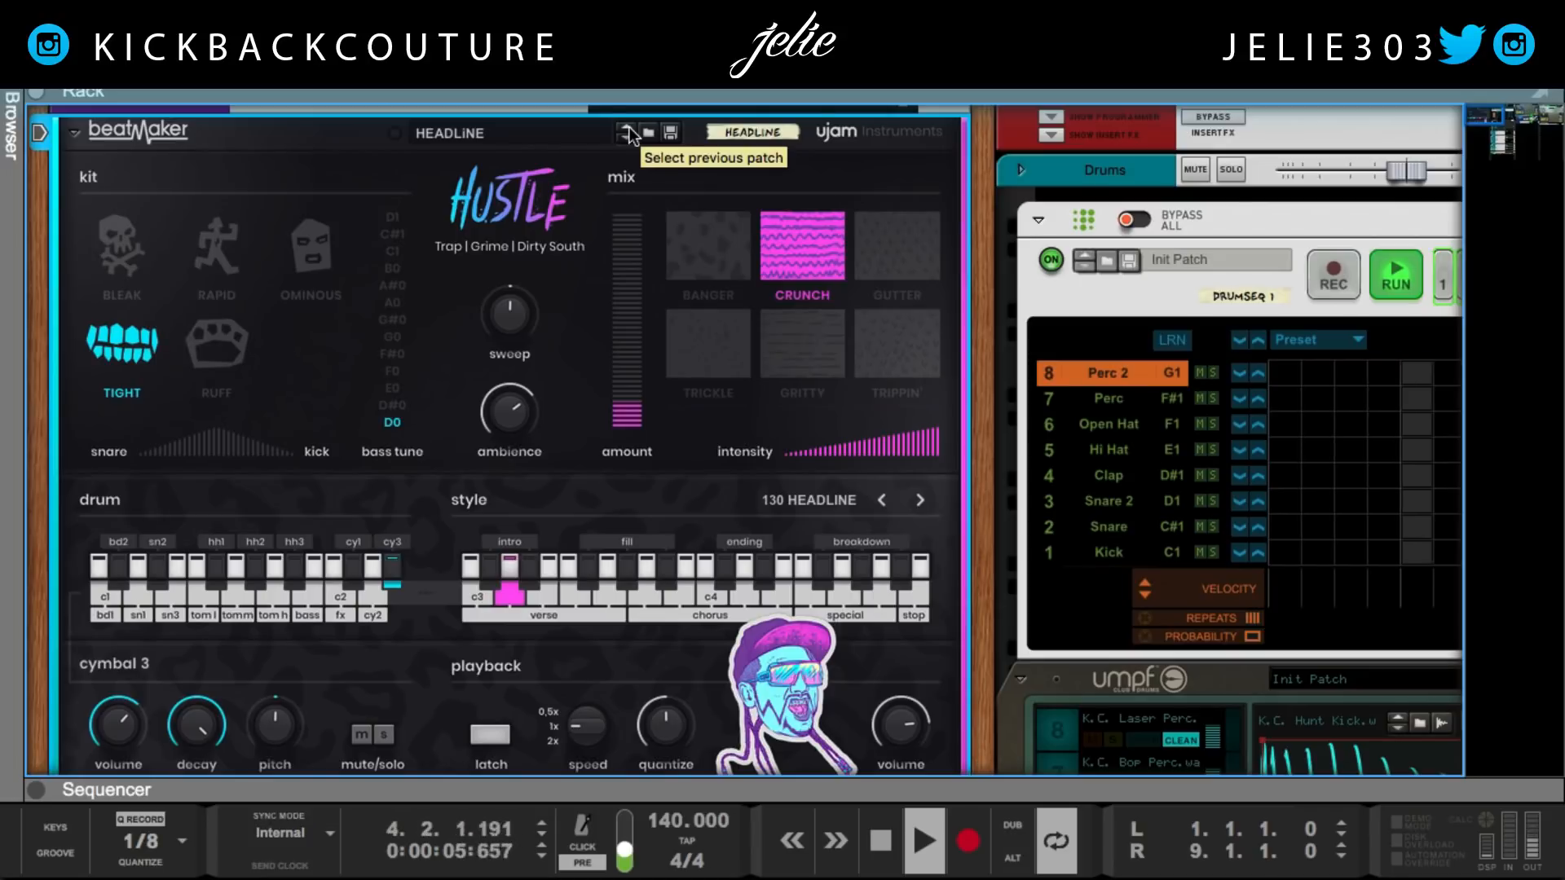
click(396, 371)
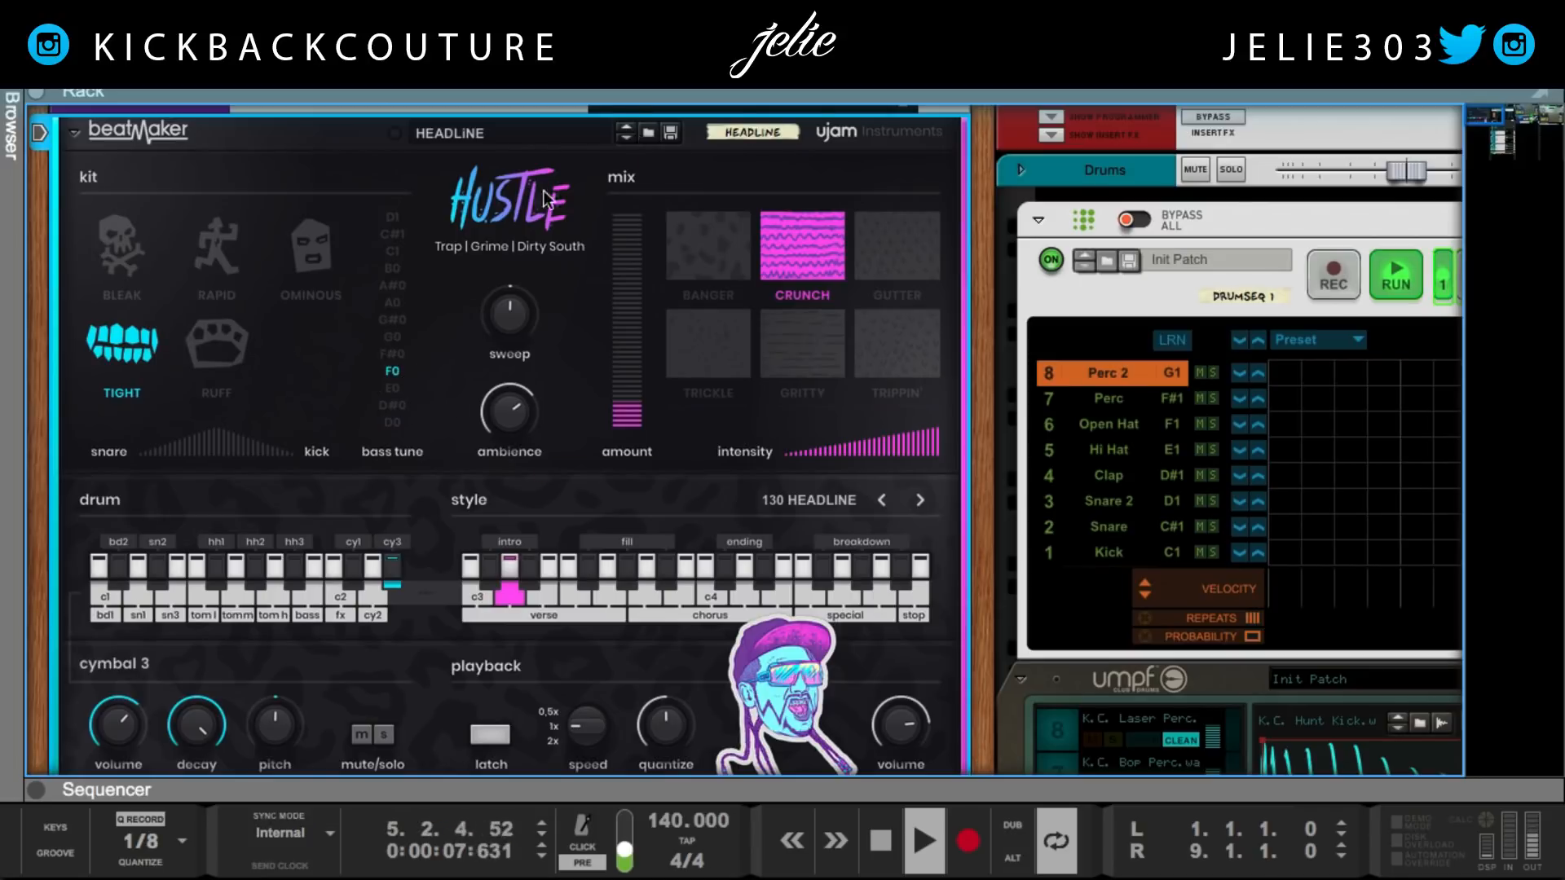
click(626, 131)
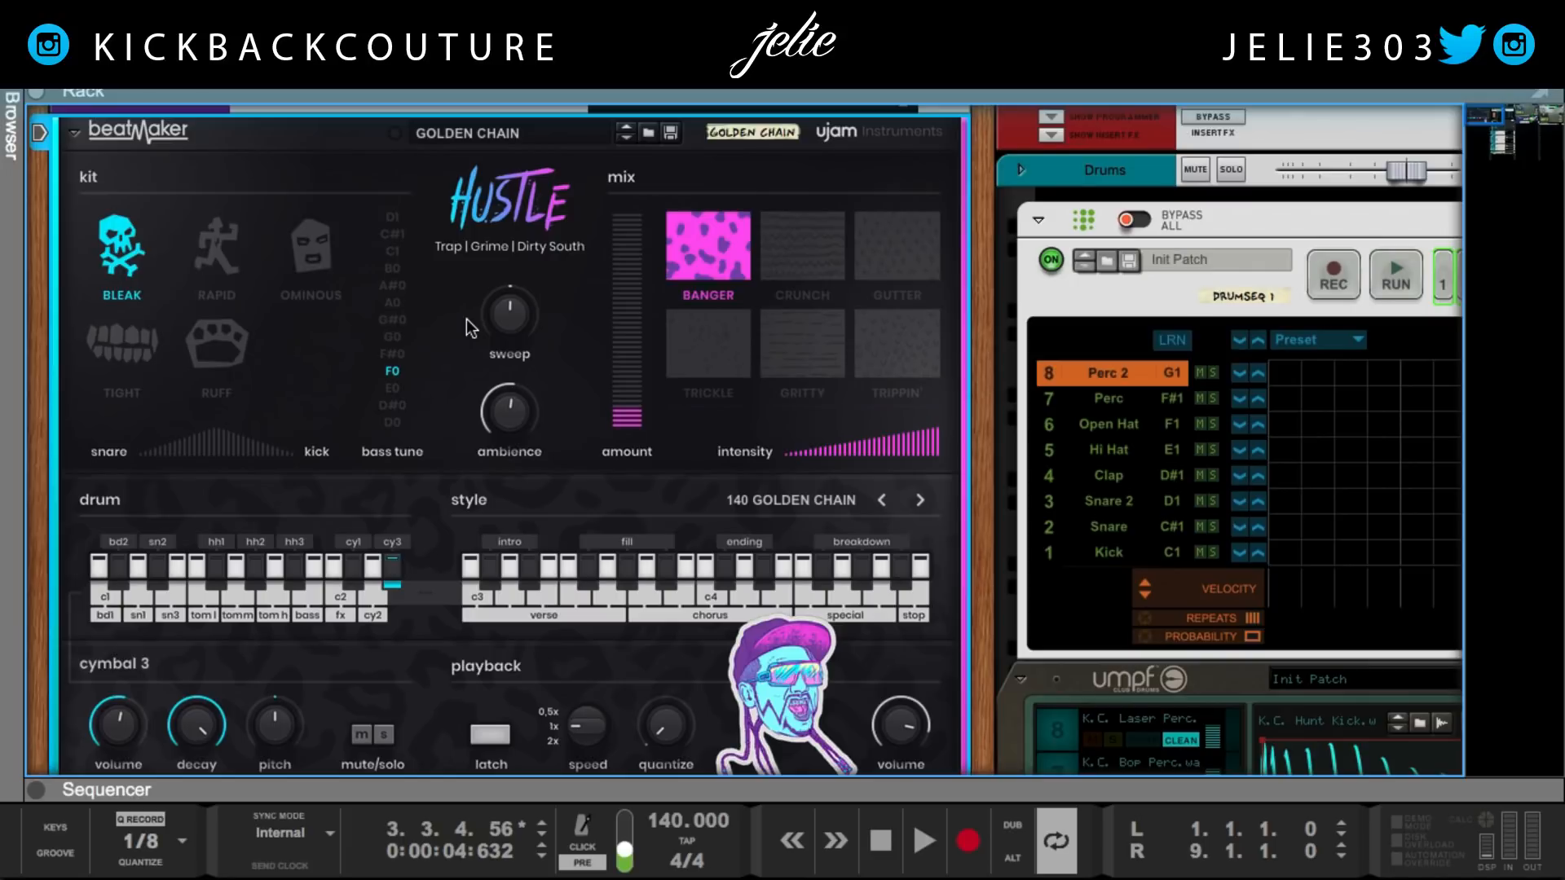
key(shift+Return)
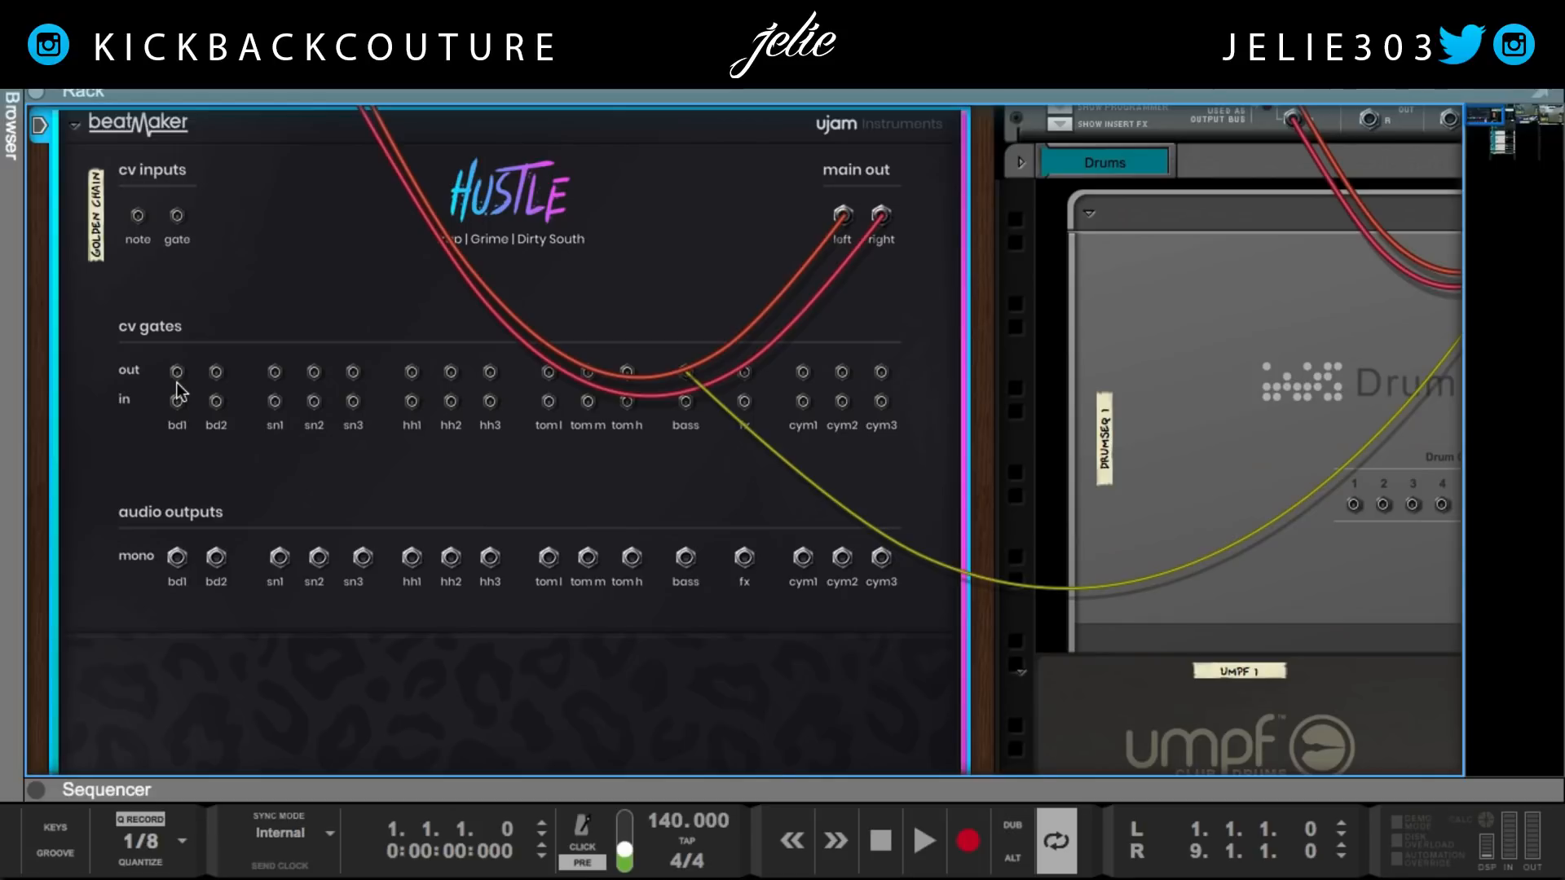
Step: Examine the rear of the rack, from the Hustle's connections and UMPF 1's drum gates down to the mixer channels and NN-XT devices
key(Tab)
key(Tab)
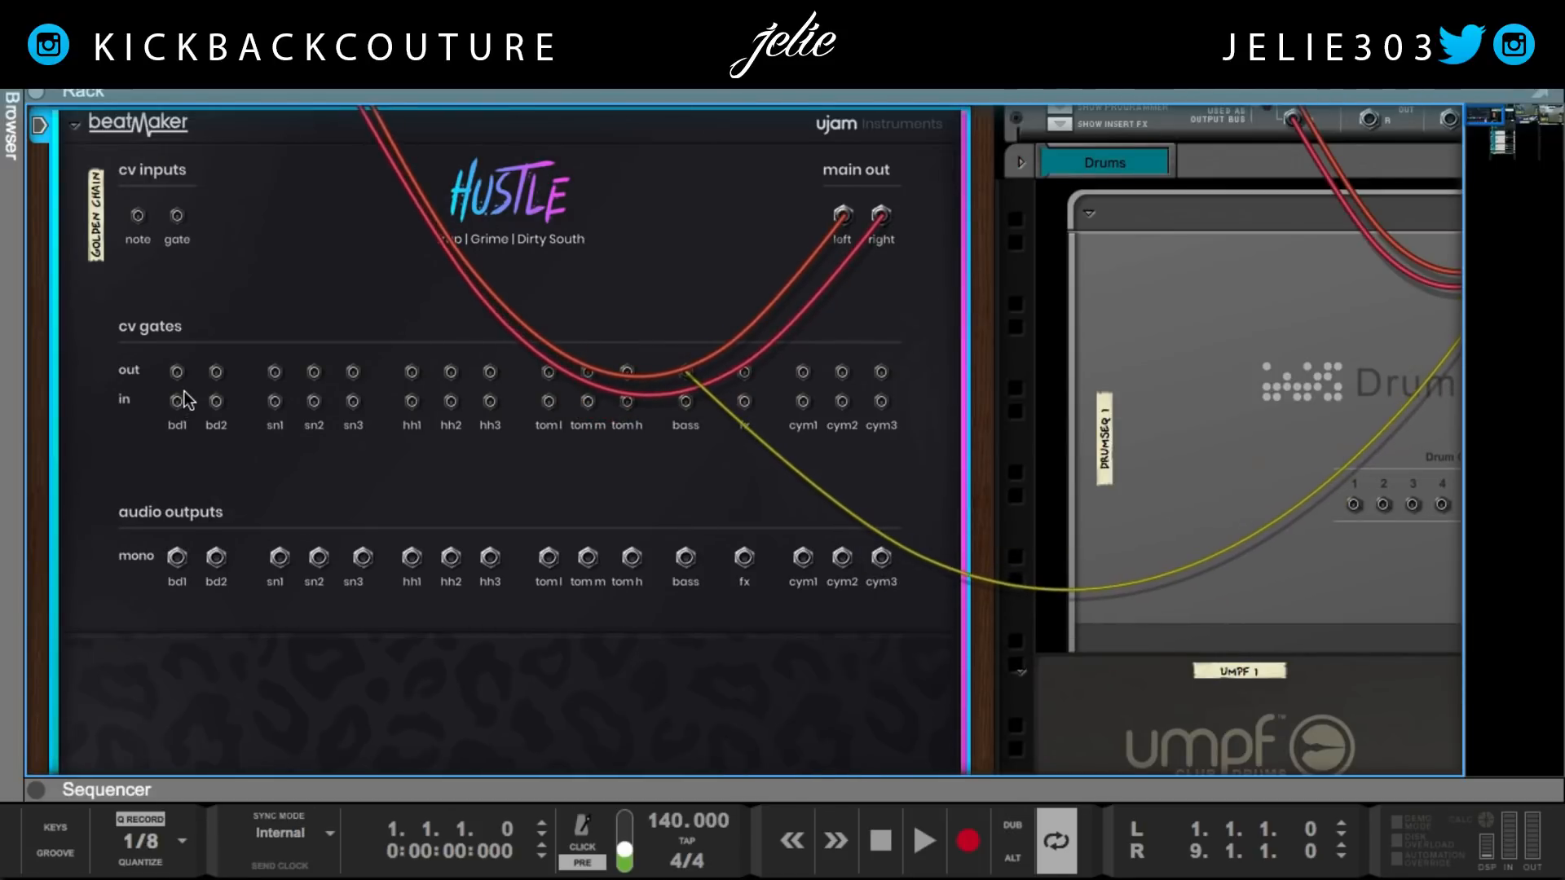
scroll(185, 392, down, 1)
scroll(185, 393, up, 3)
scroll(185, 393, down, 12)
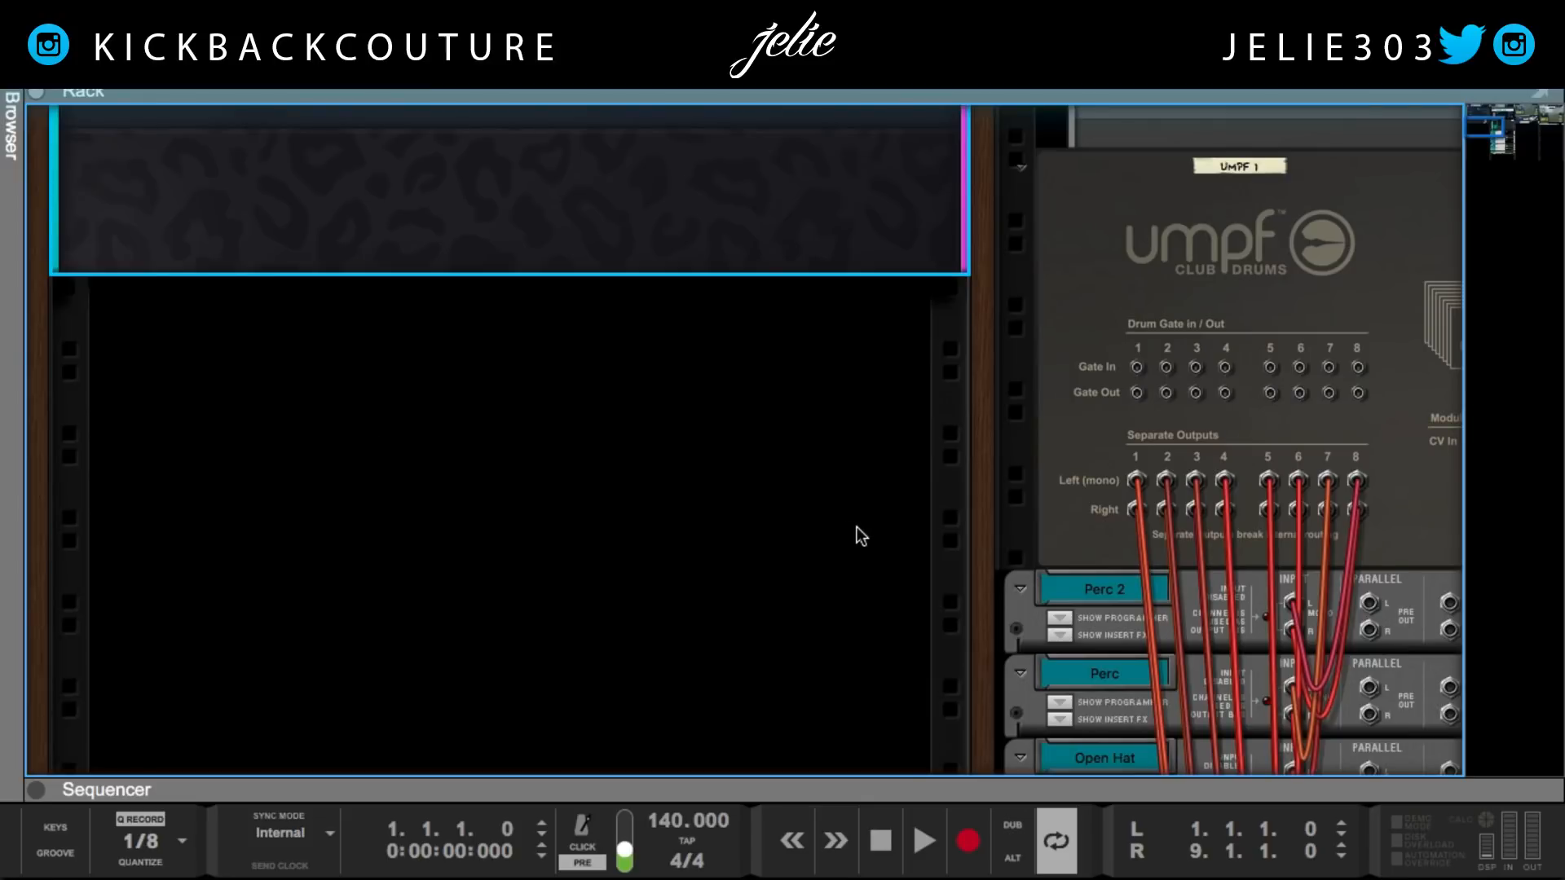
drag(988, 529, 485, 587)
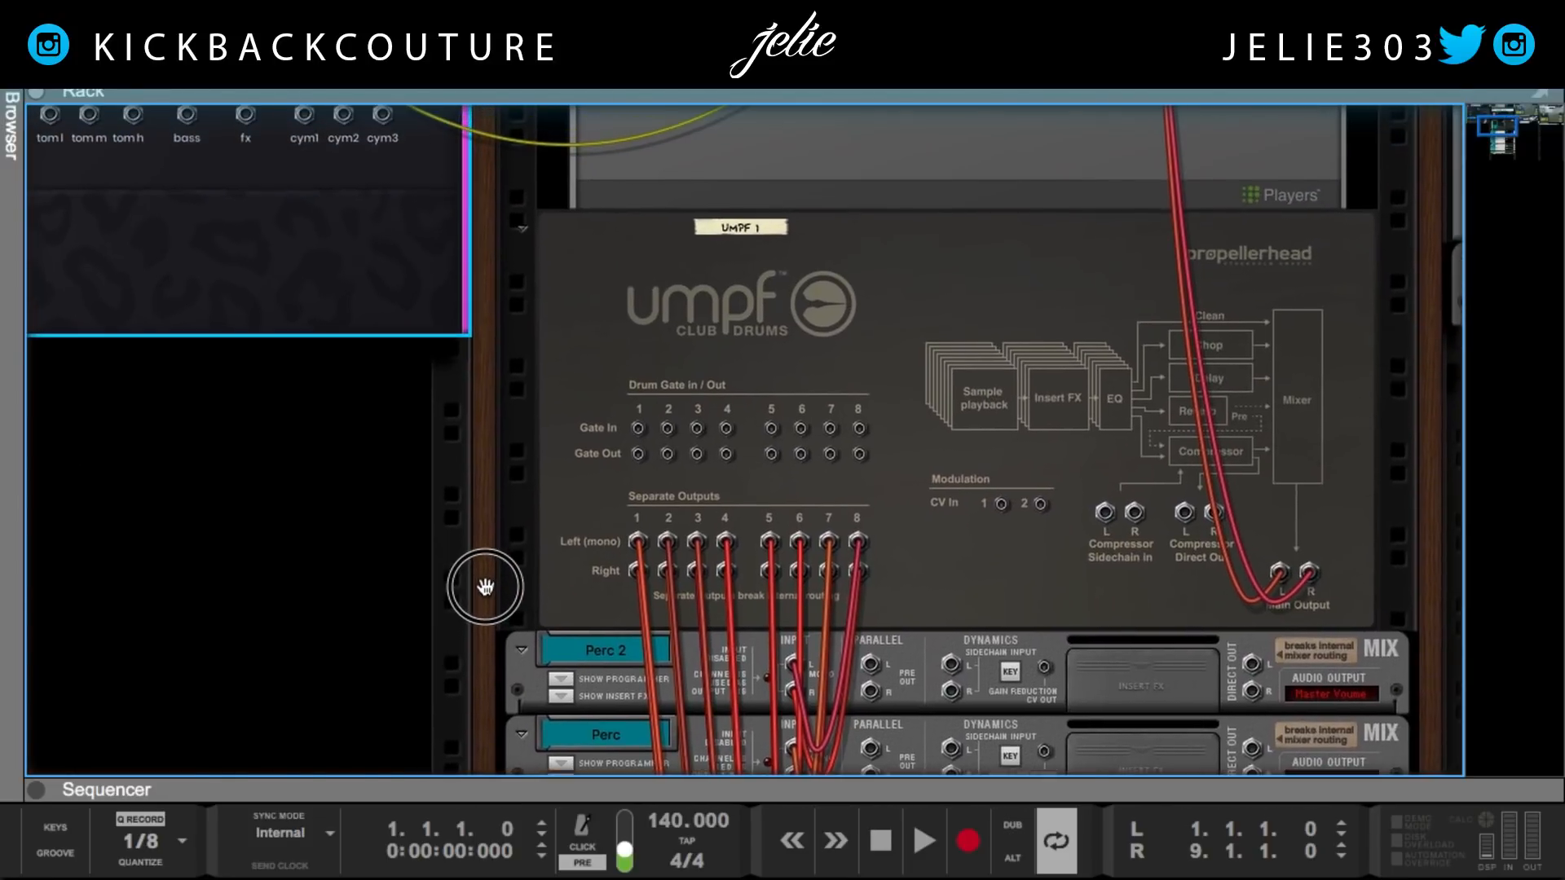
scroll(575, 634, down, 15)
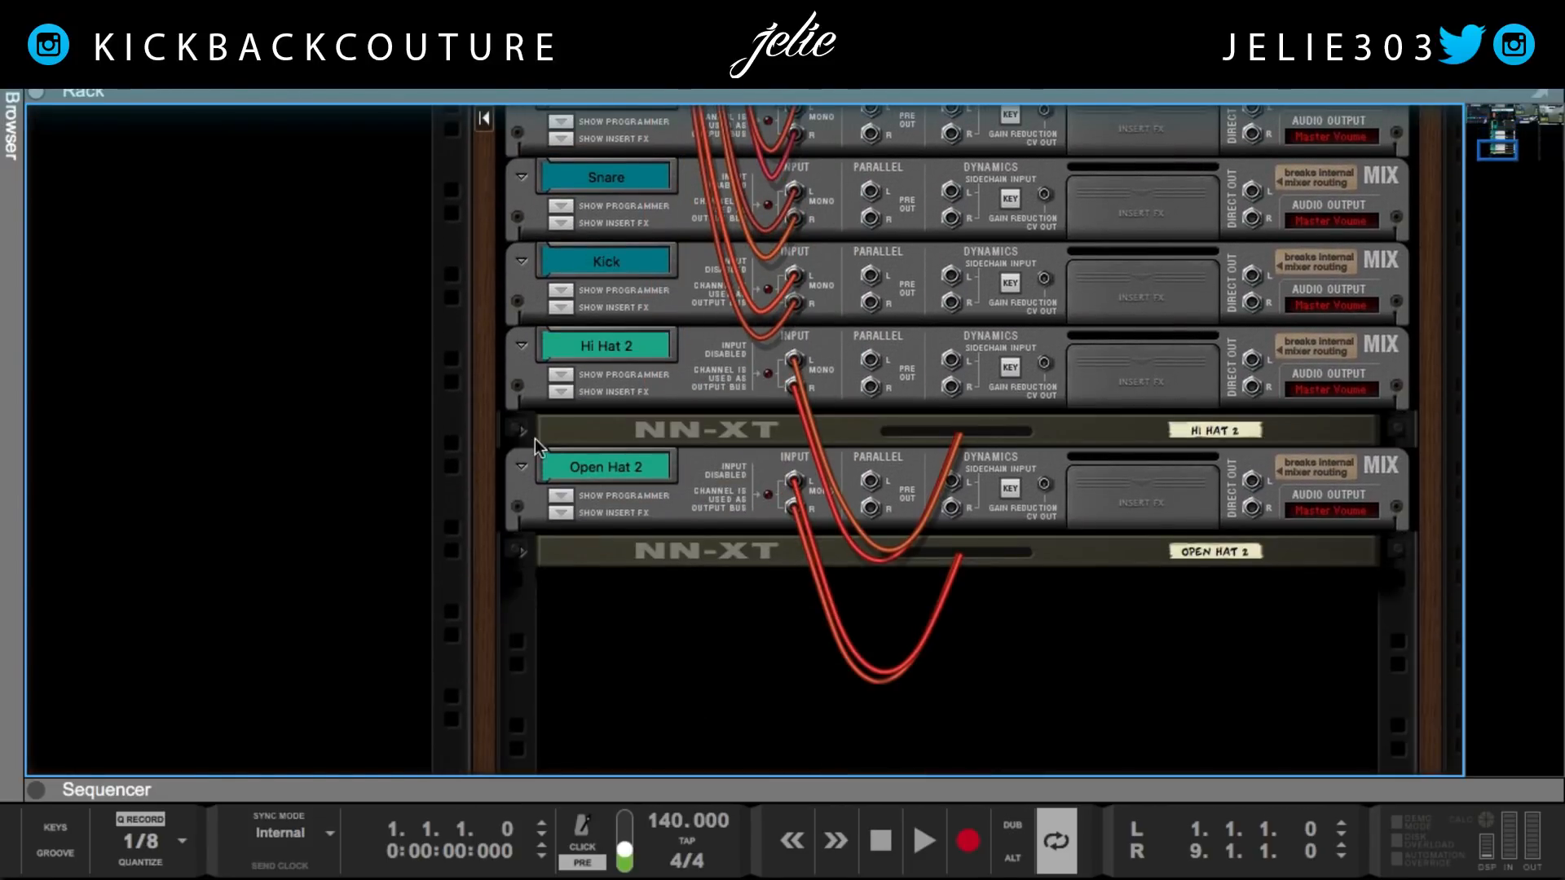
scroll(549, 380, up, 1)
click(655, 330)
scroll(652, 342, up, 2)
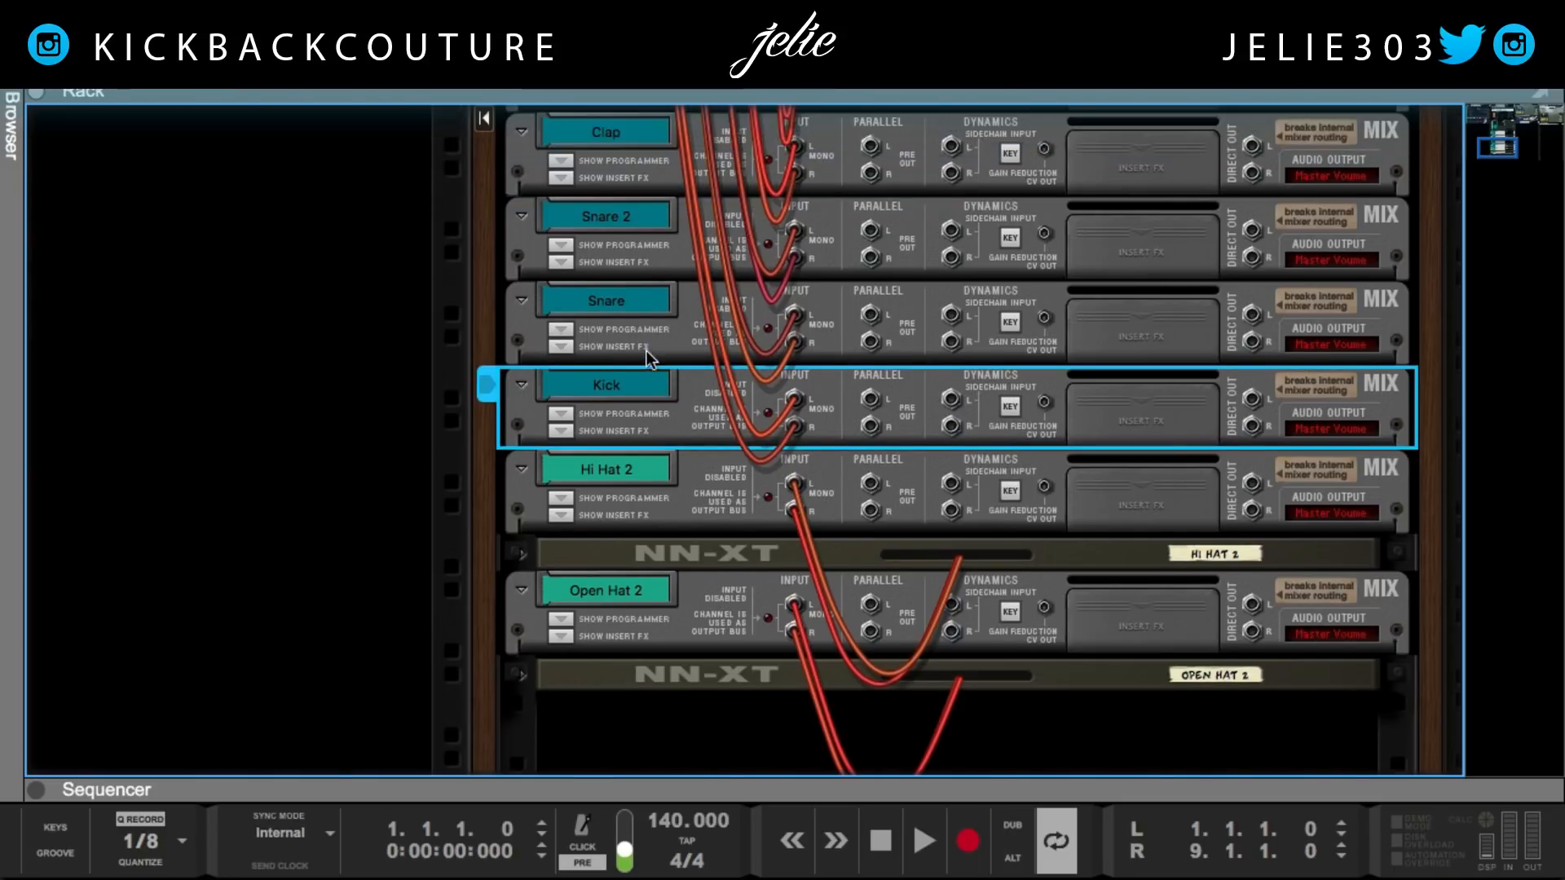
scroll(647, 353, up, 10)
scroll(647, 354, left, 7)
scroll(645, 354, up, 3)
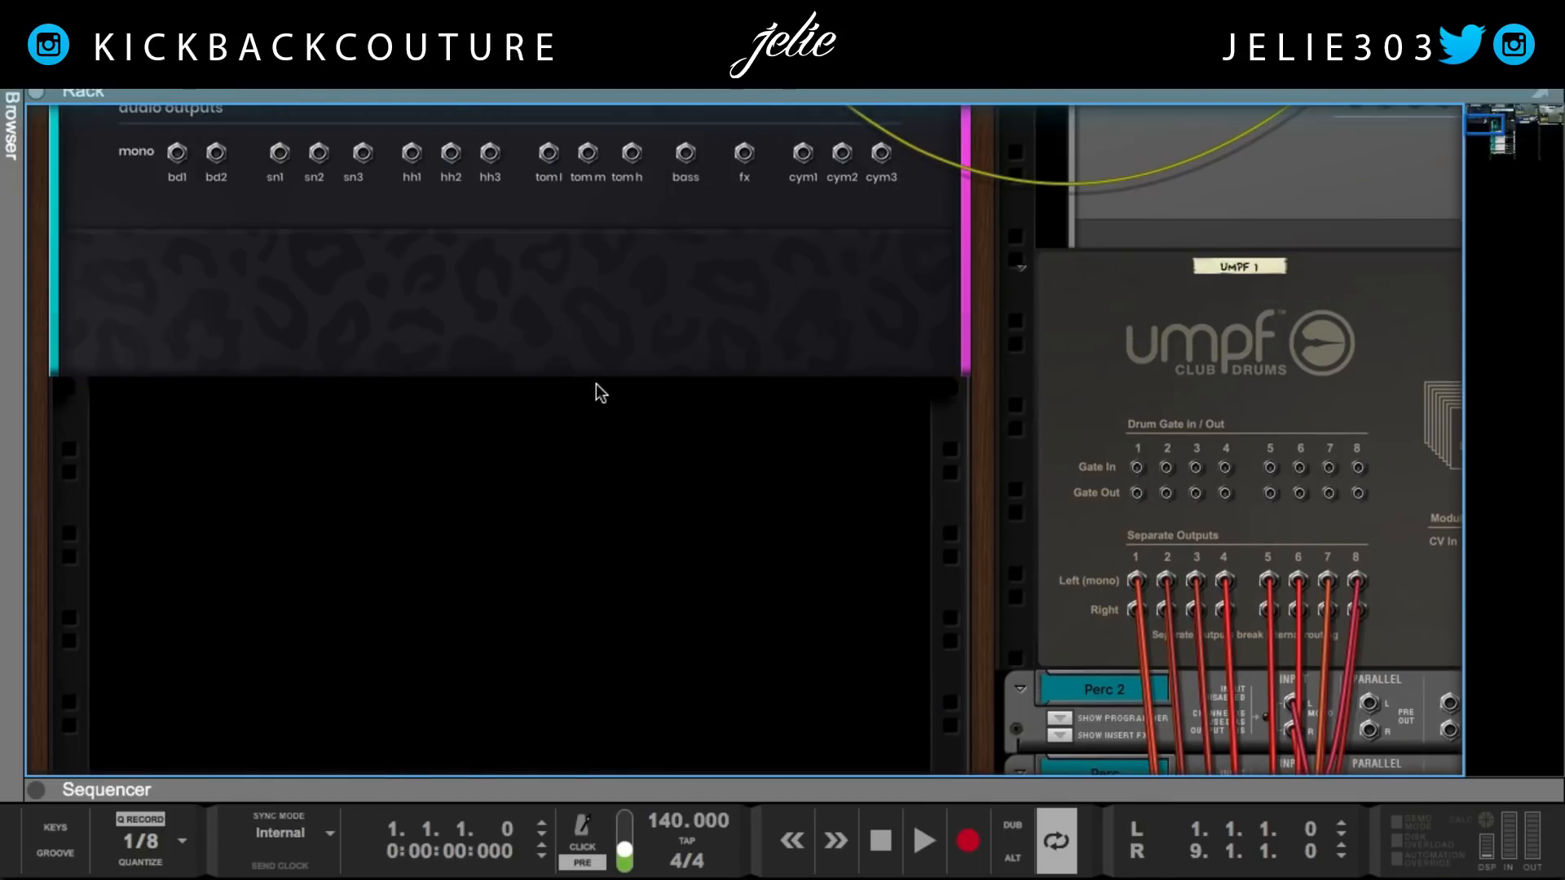
scroll(598, 380, up, 5)
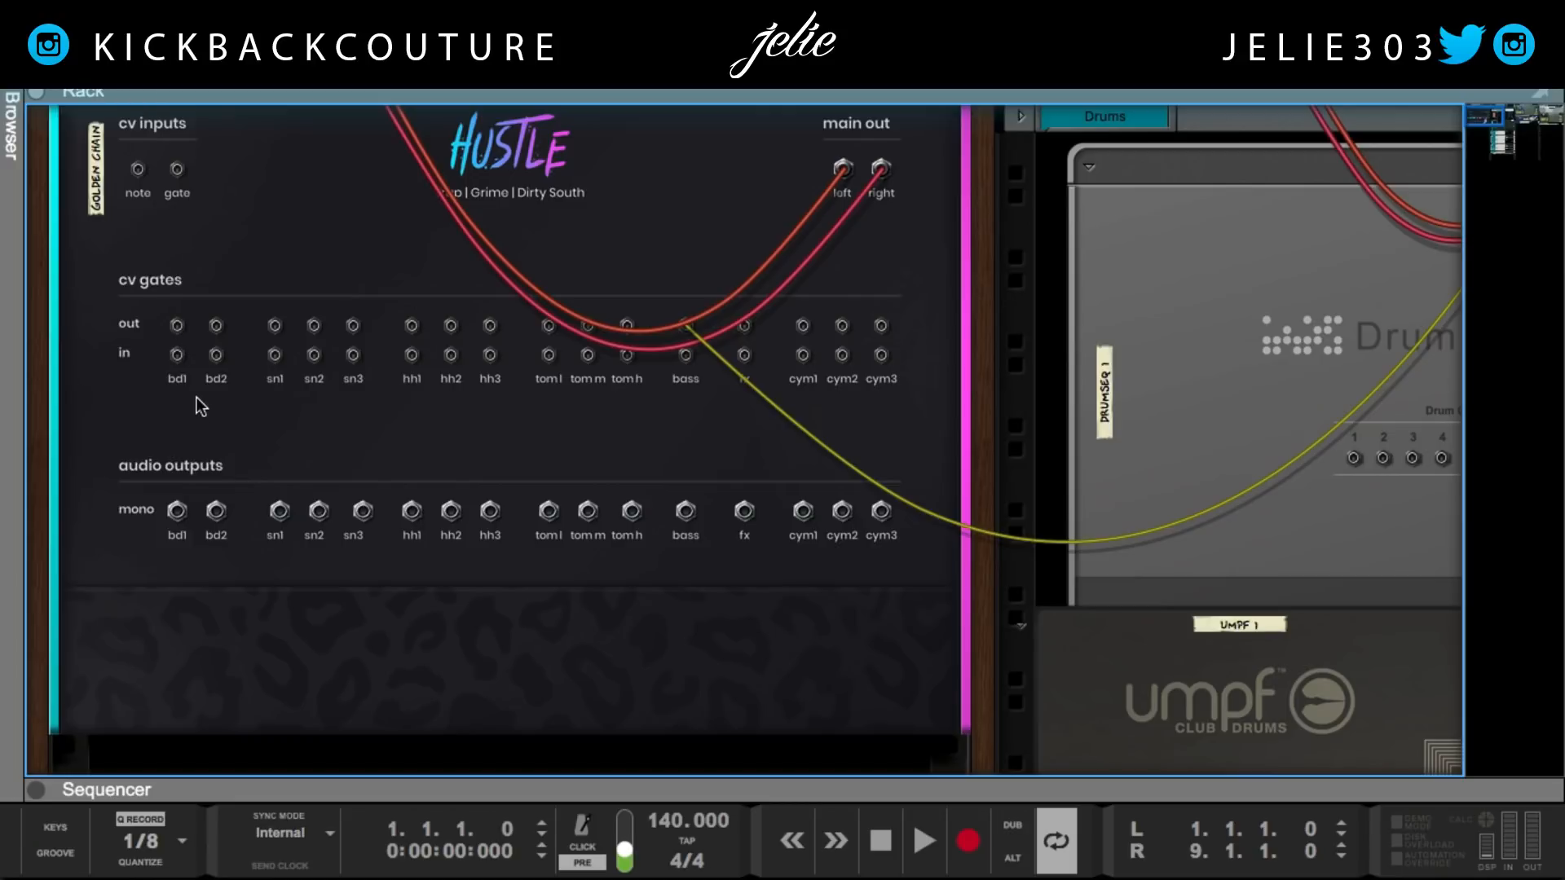
Step: Connect the Hustle's bd1 CV gate output to drum gate input 1 on UMPF 1
drag(176, 332, 1136, 505)
scroll(839, 552, down, 5)
scroll(849, 552, up, 1)
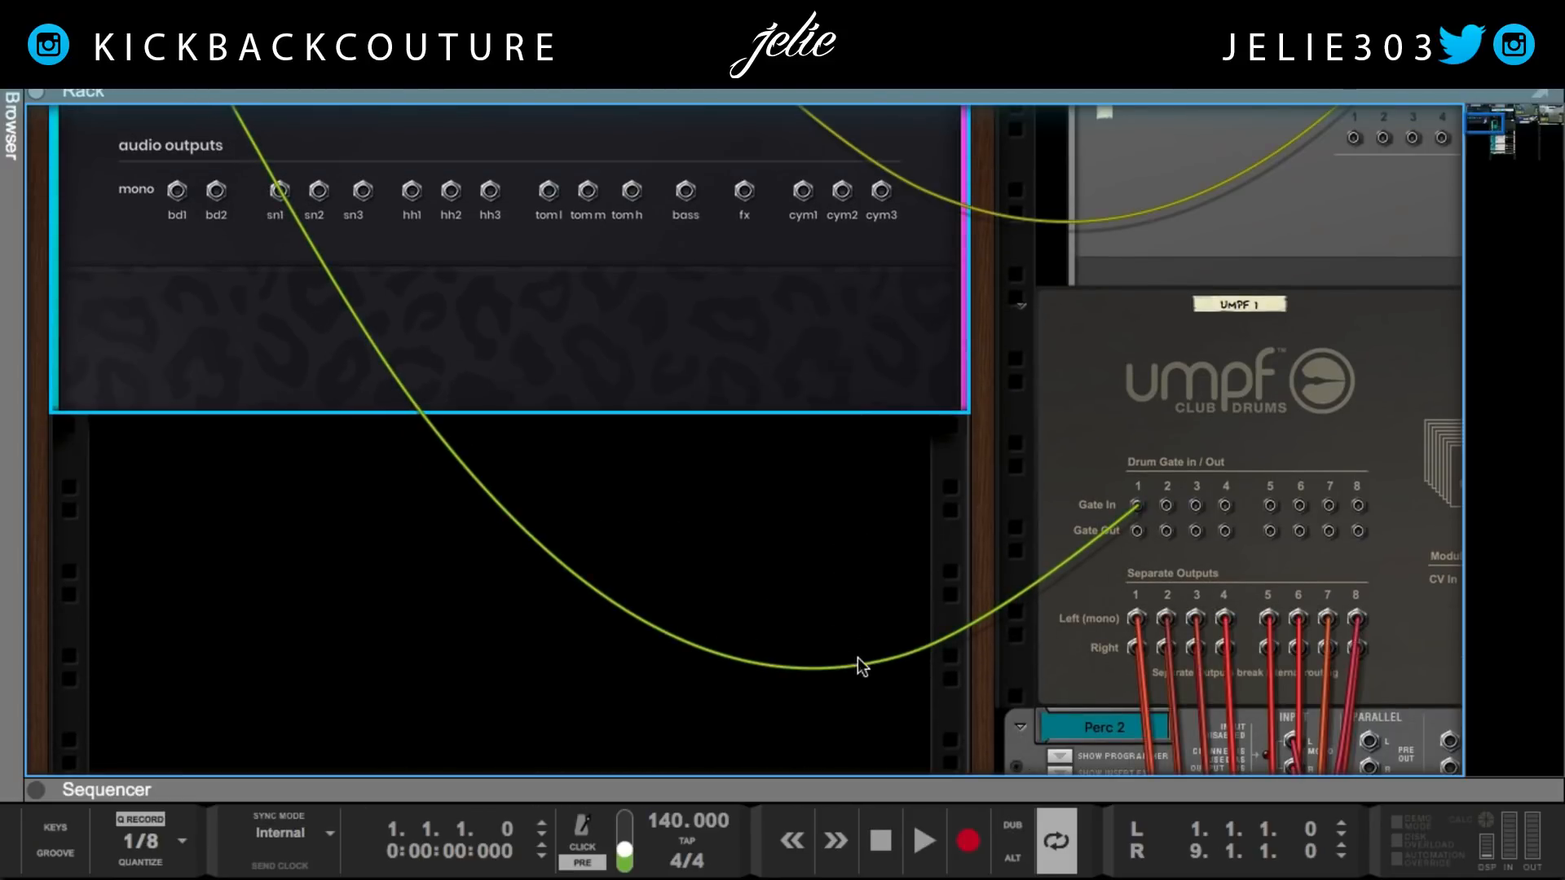
Step: On the rack front, switch the Hustle's playback latch off and on again, and start the C3 verse pattern
key(Tab)
scroll(644, 525, up, 4)
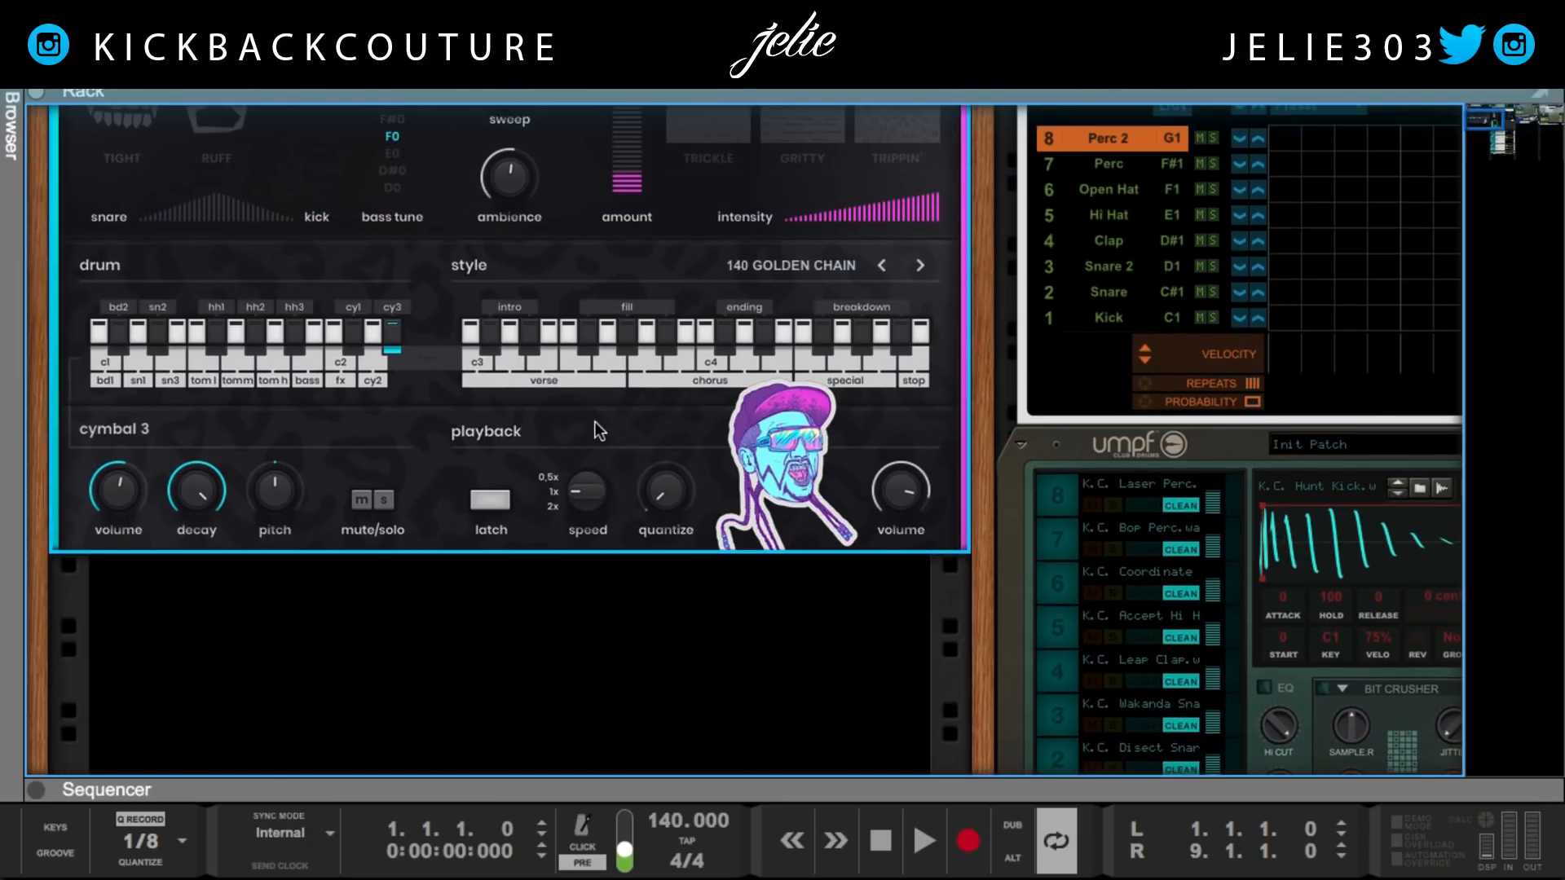
click(482, 501)
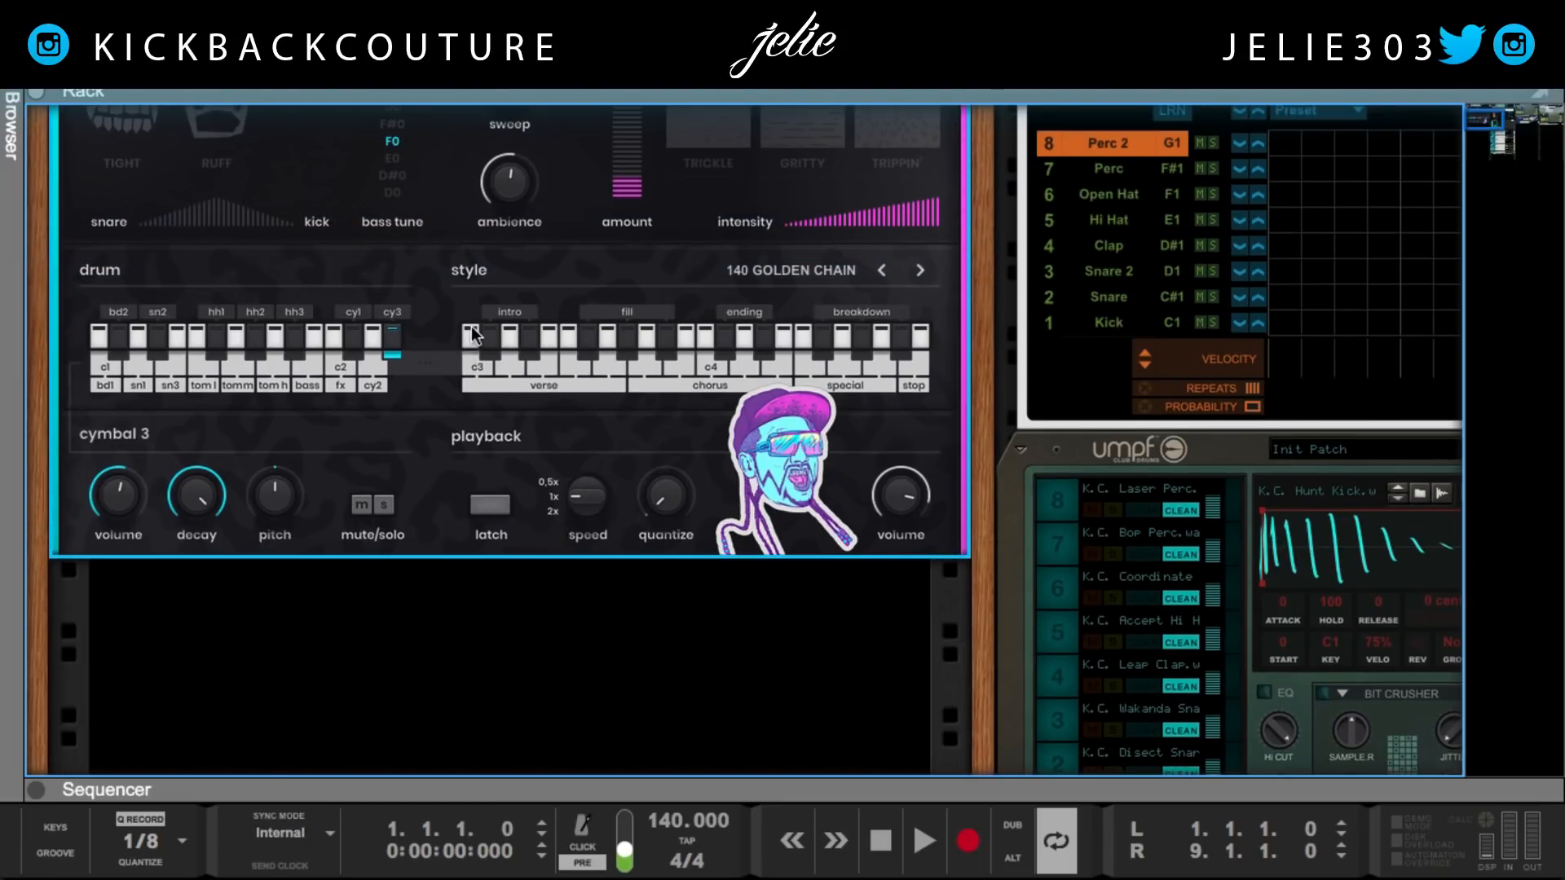
scroll(852, 657, down, 5)
scroll(853, 657, up, 2)
click(492, 293)
scroll(492, 289, up, 3)
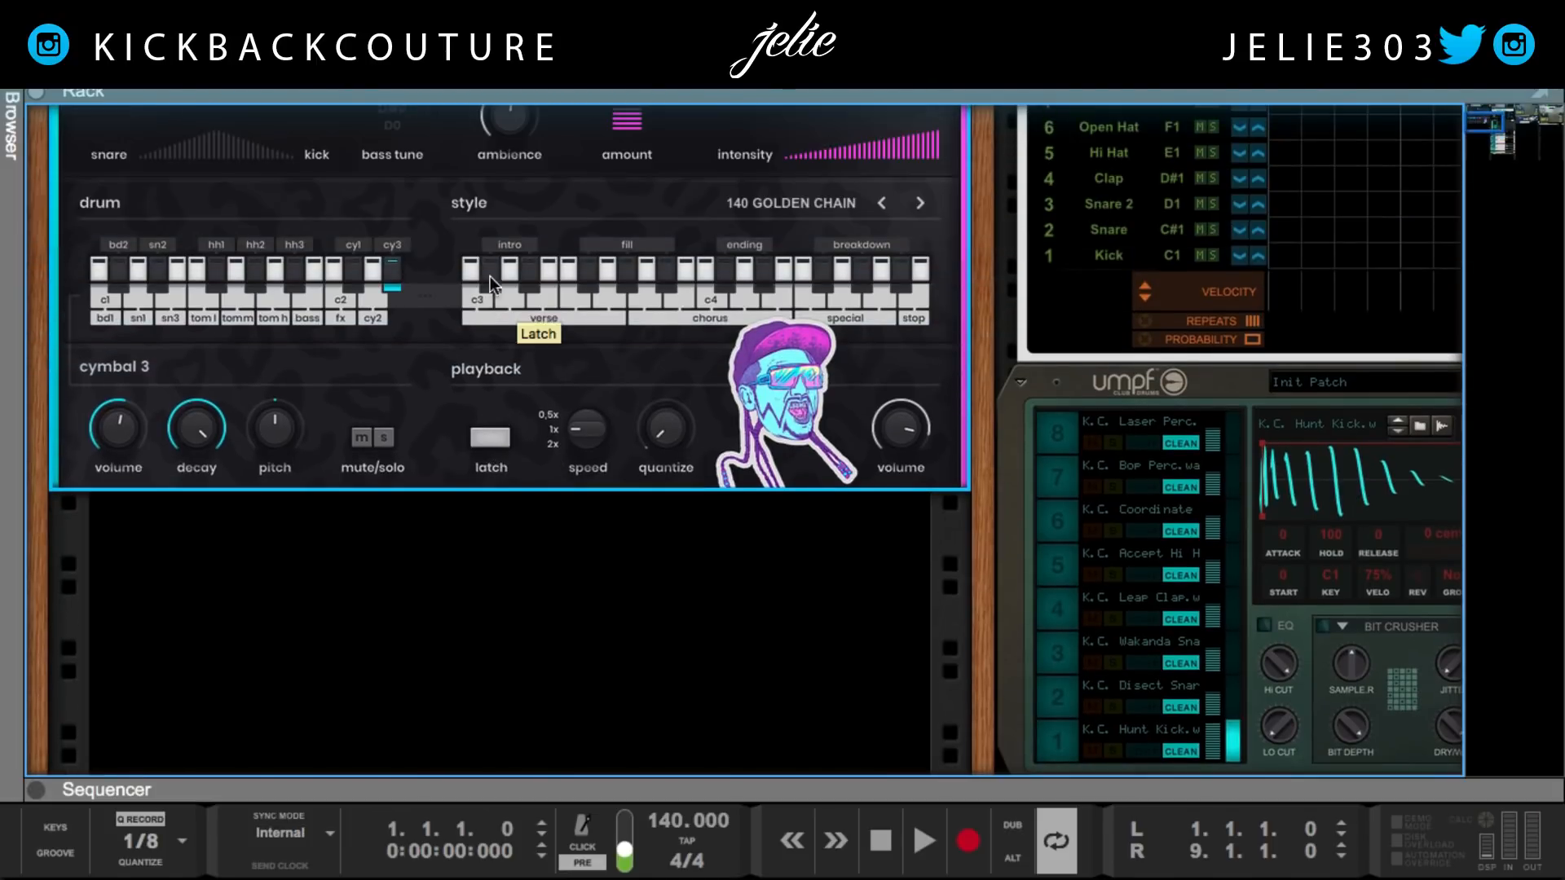
click(473, 265)
scroll(560, 414, down, 1)
scroll(559, 414, down, 1)
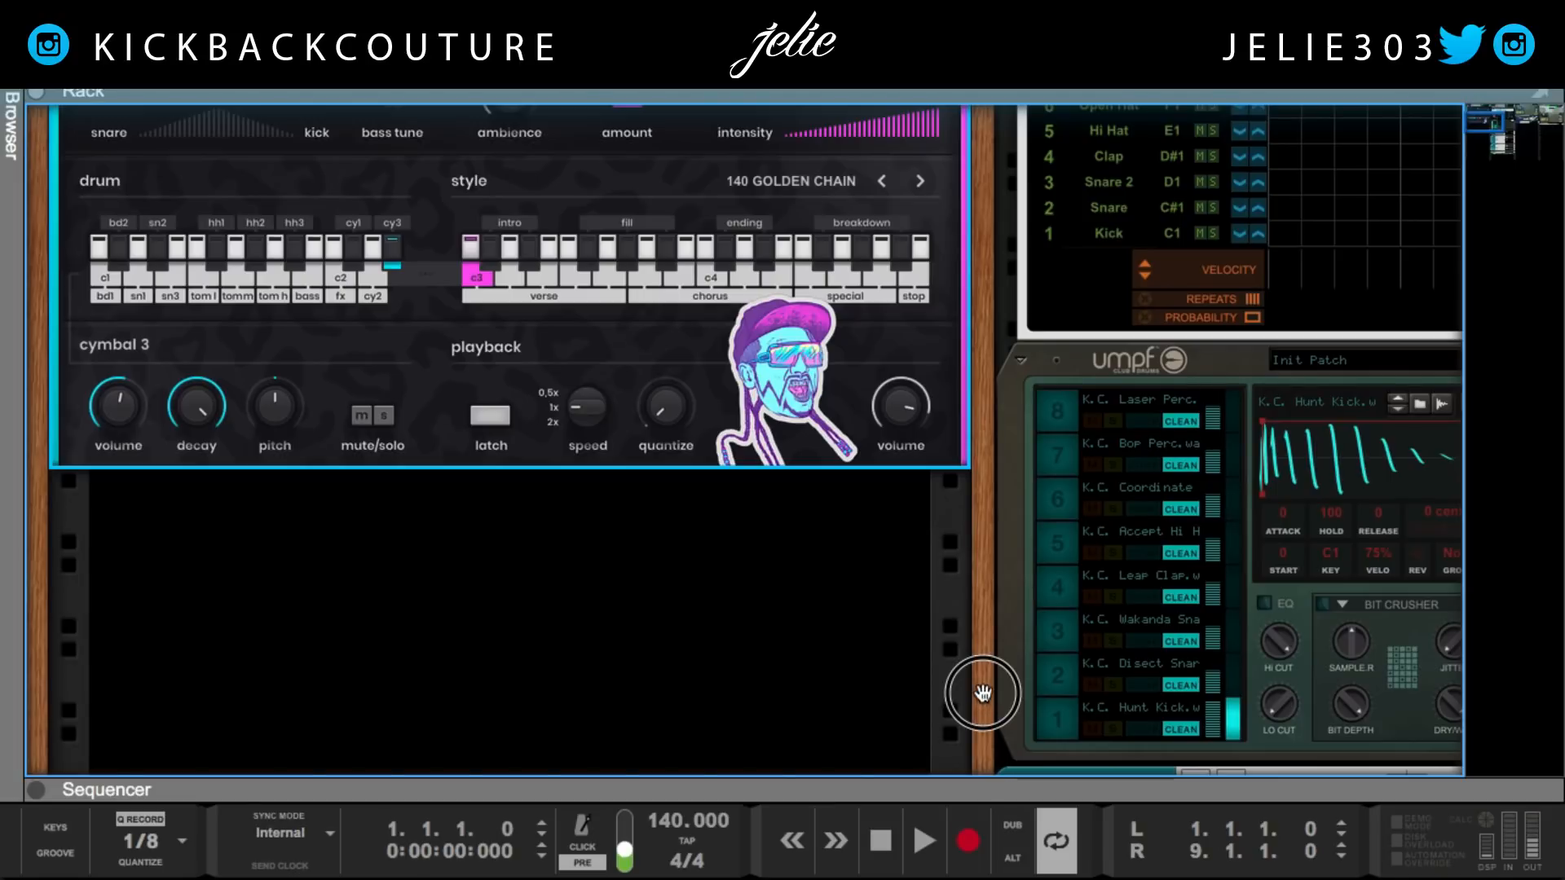
drag(985, 687, 831, 680)
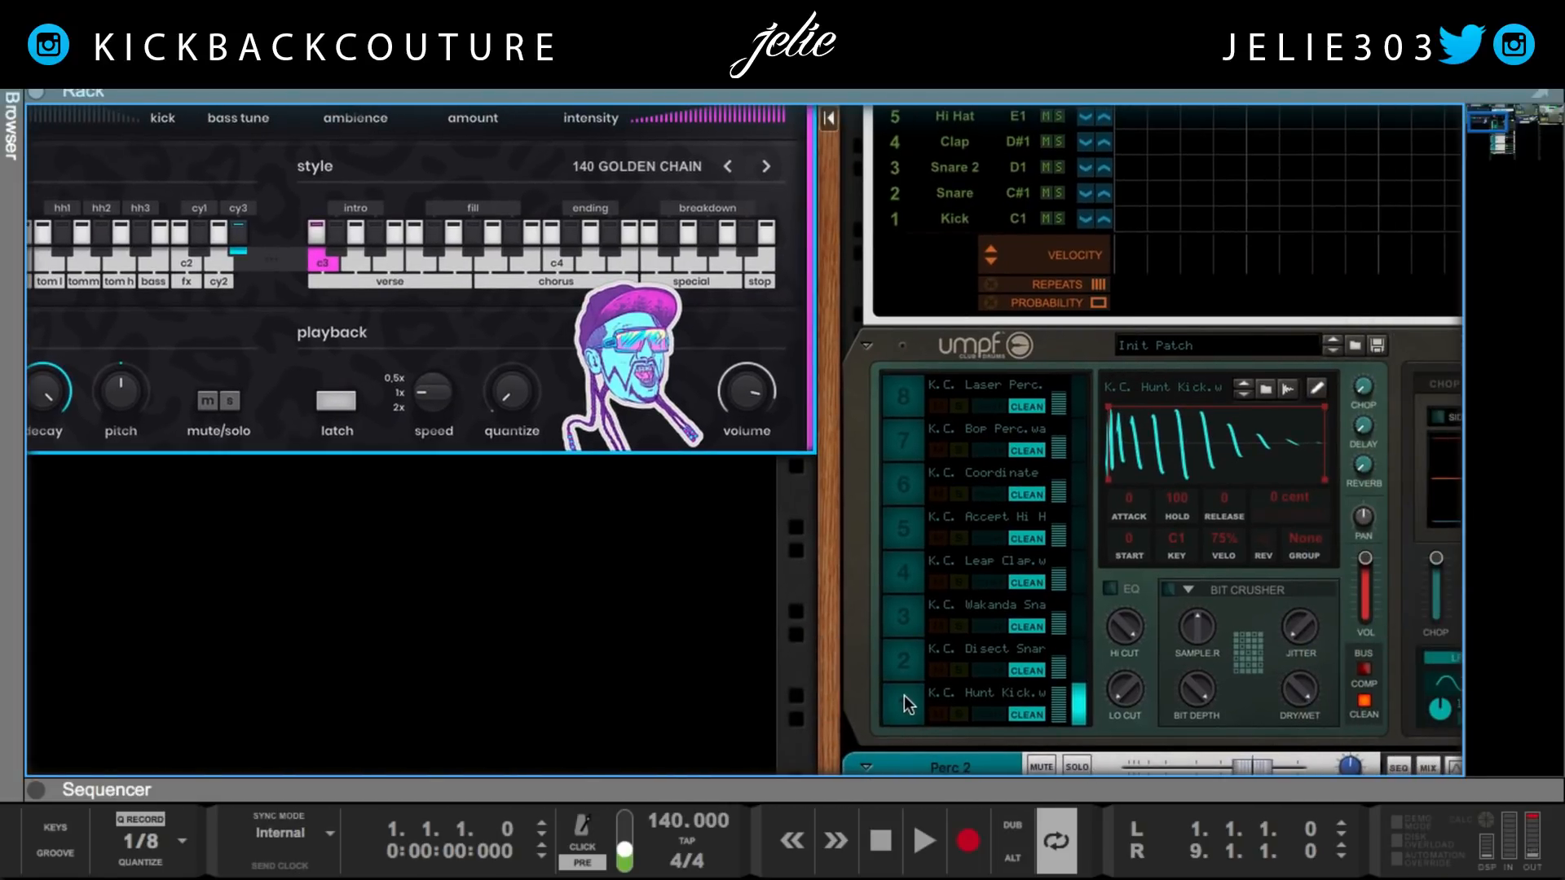
Step: Review the gate cable and the Hustle's rear outputs, and select the UMPF device through its drum pad 1 on the front
key(Tab)
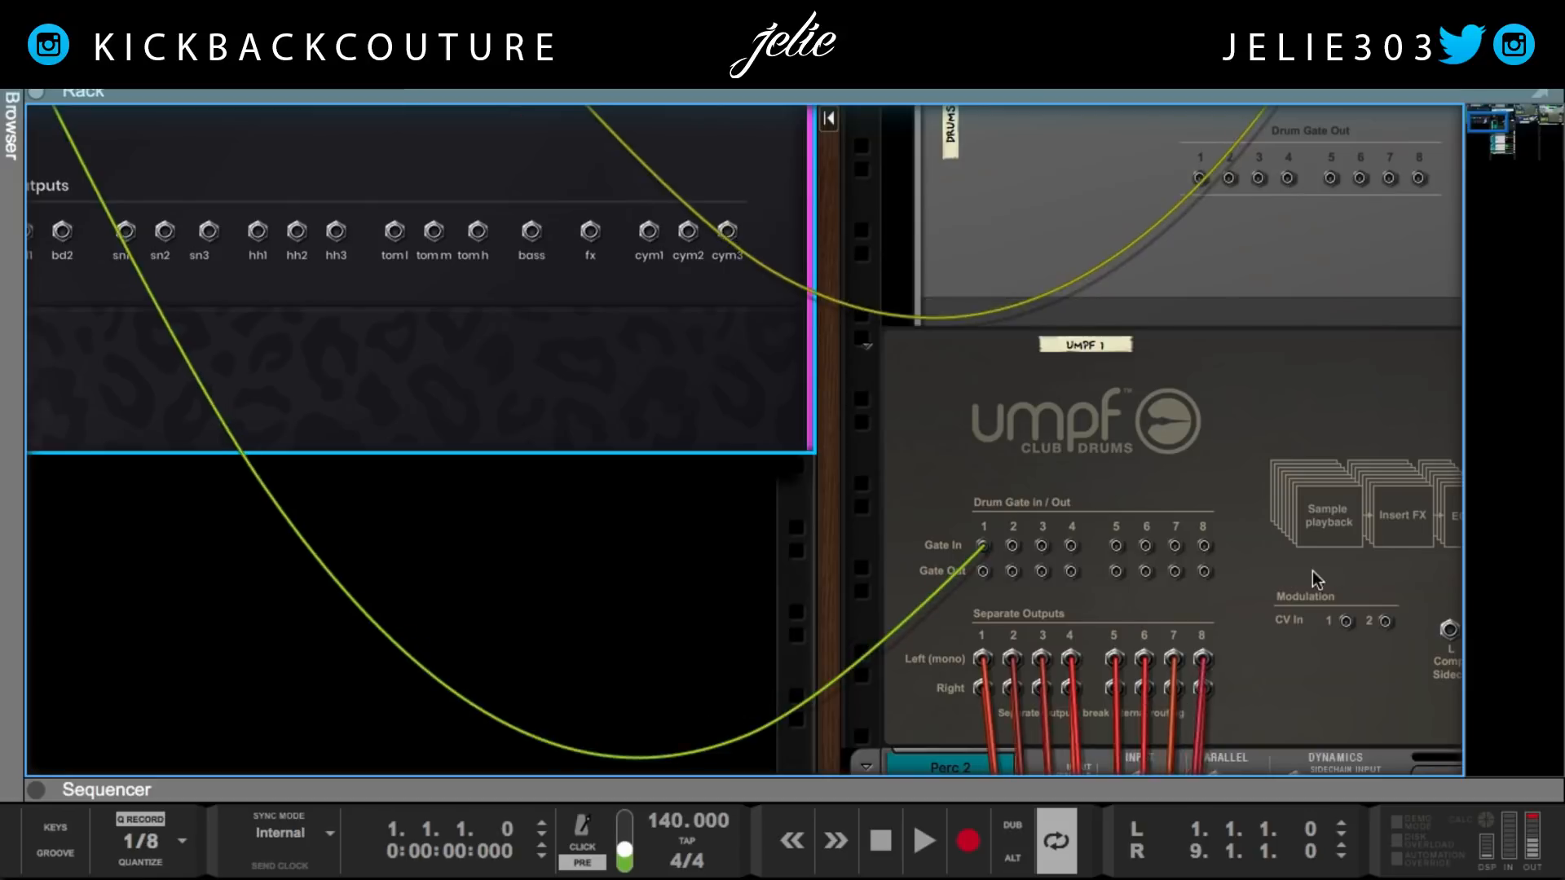
scroll(613, 544, up, 1)
scroll(615, 541, left, 3)
scroll(562, 510, up, 5)
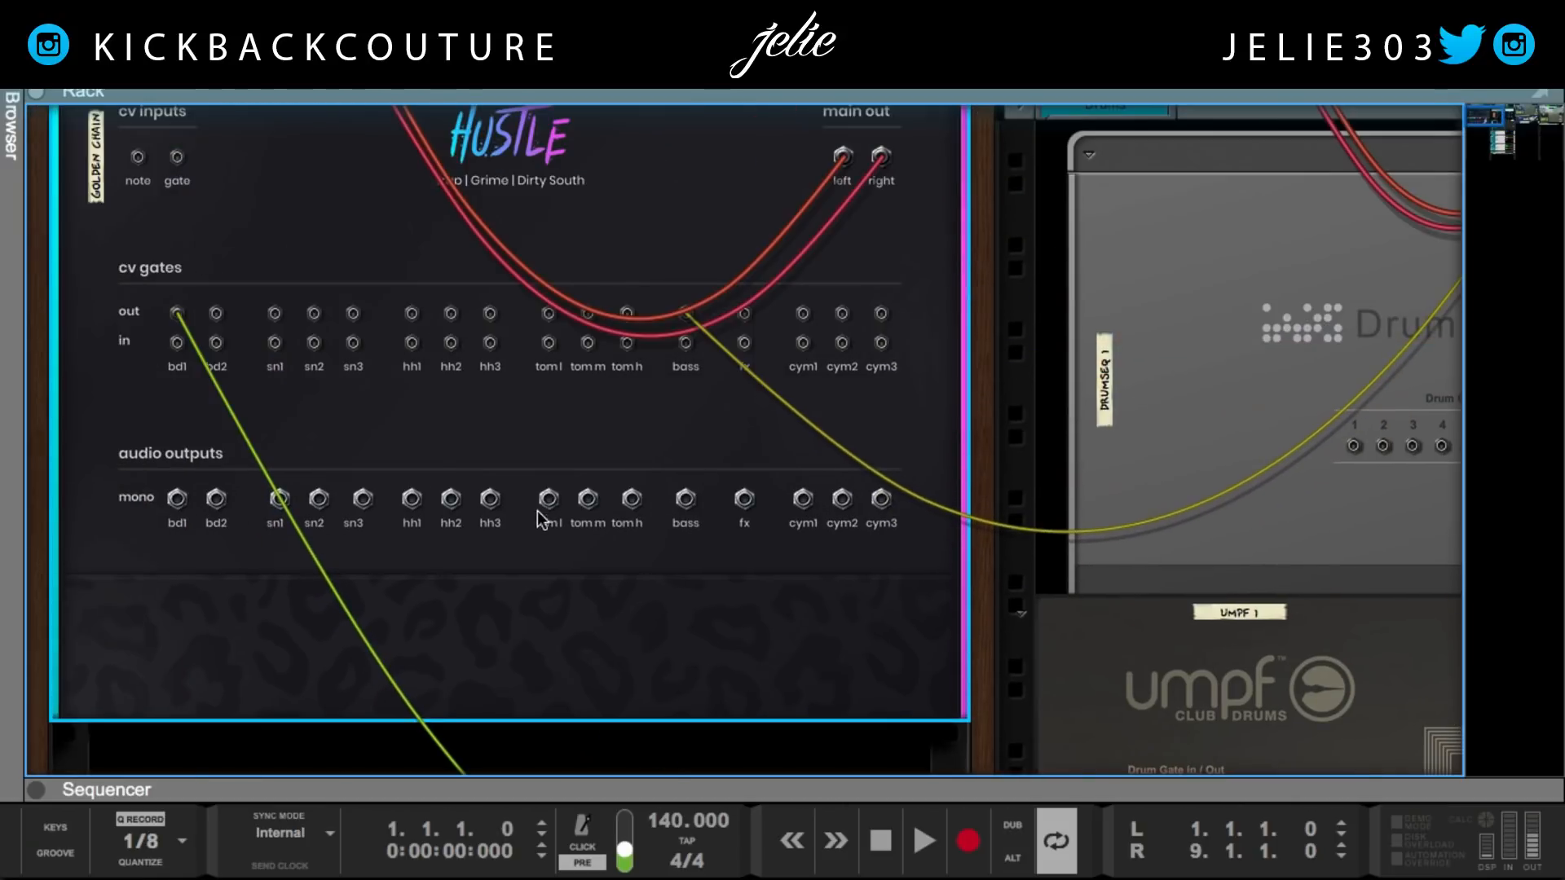
scroll(354, 452, down, 2)
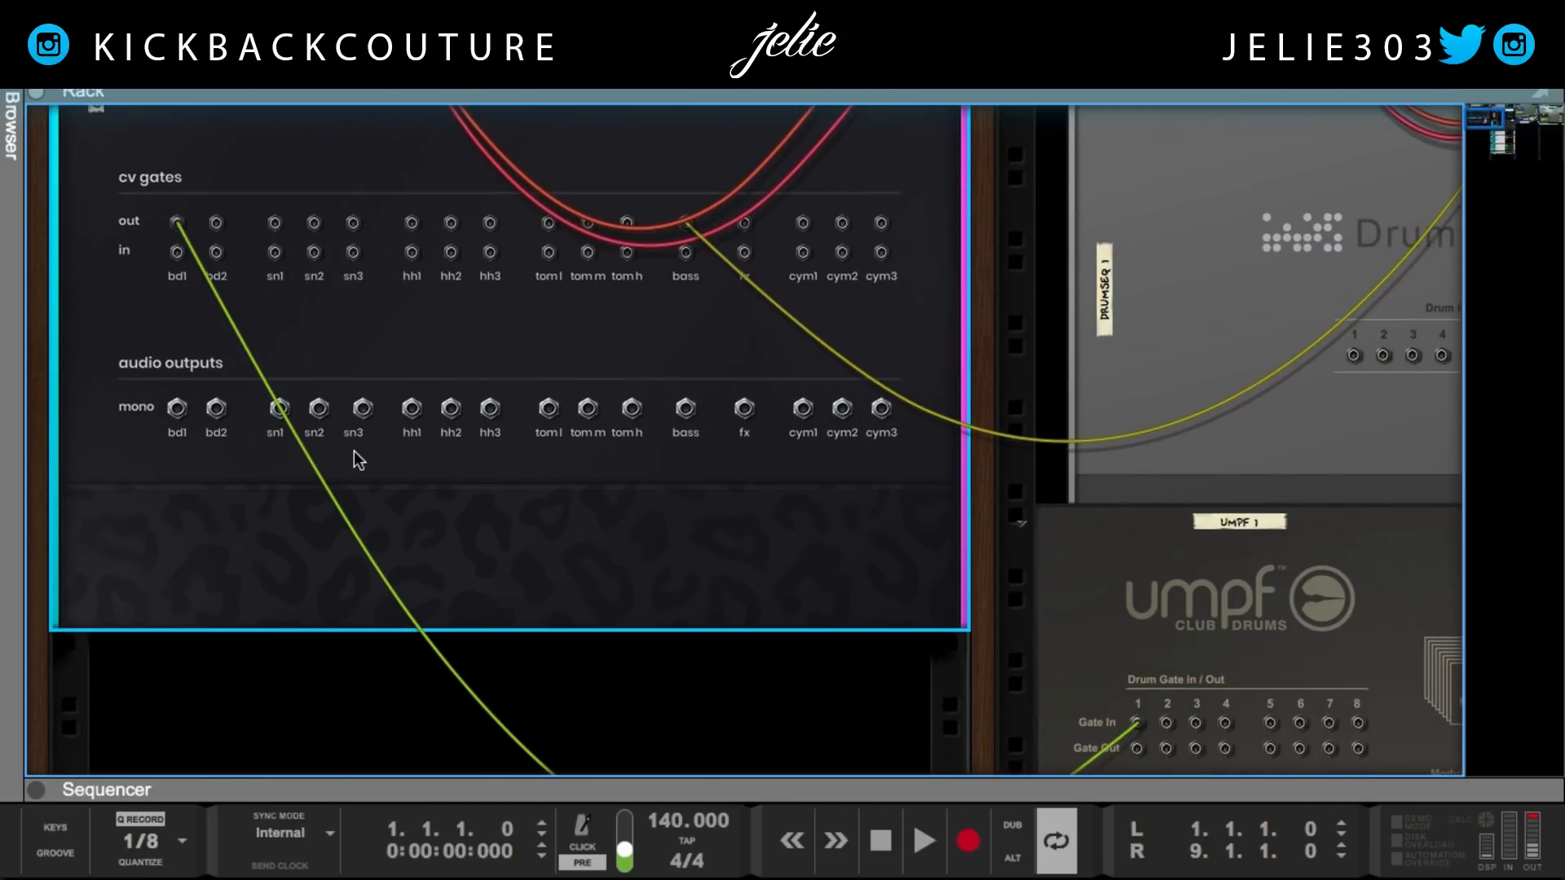
scroll(399, 462, right, 2)
key(Tab)
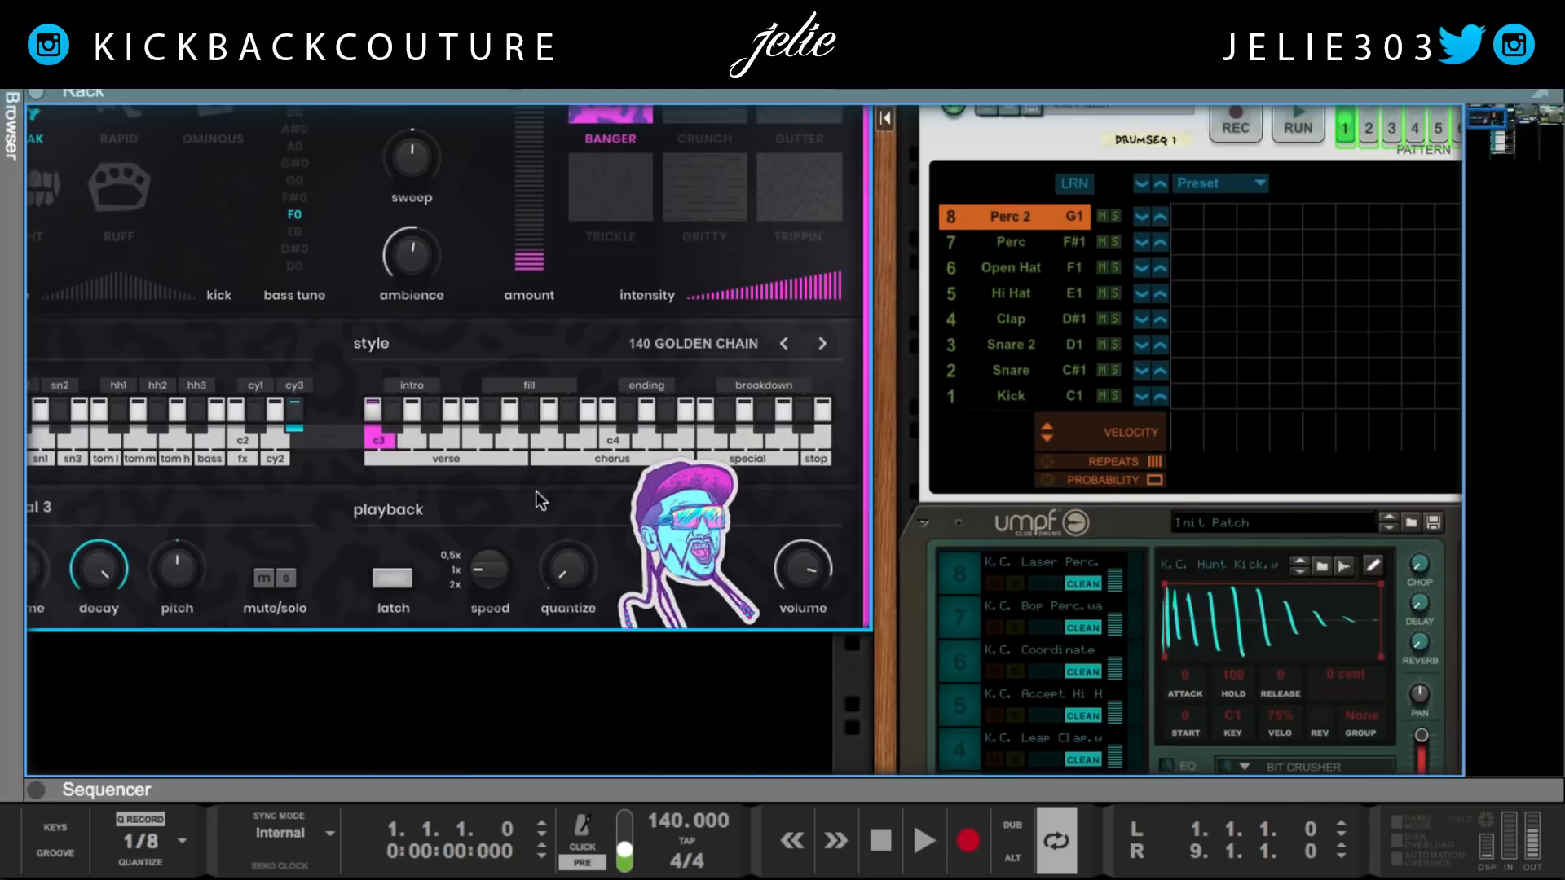
scroll(1073, 564, down, 6)
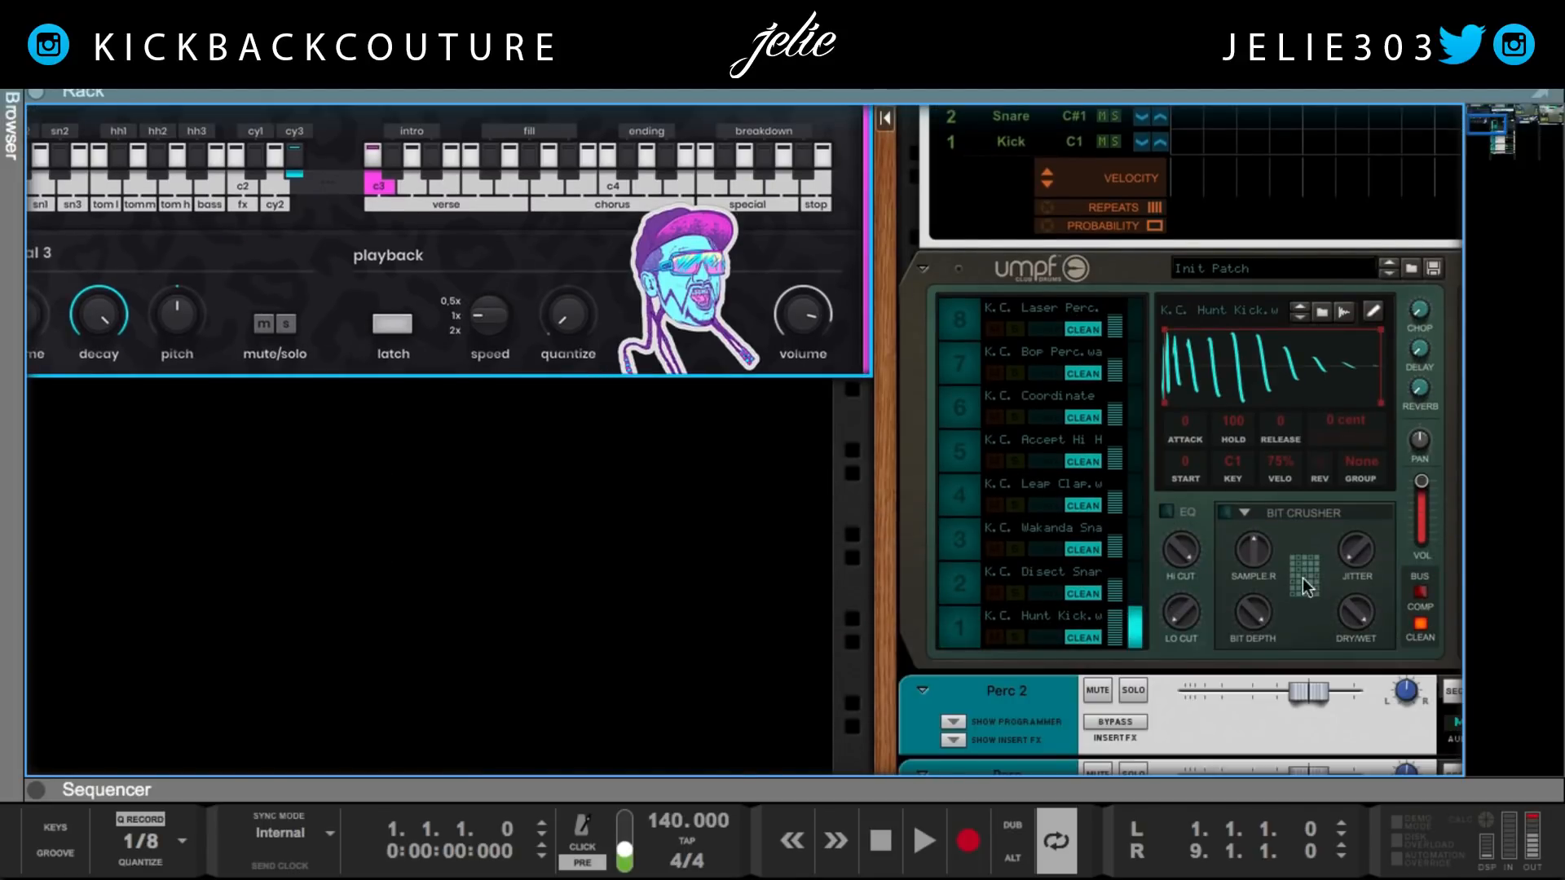
click(963, 625)
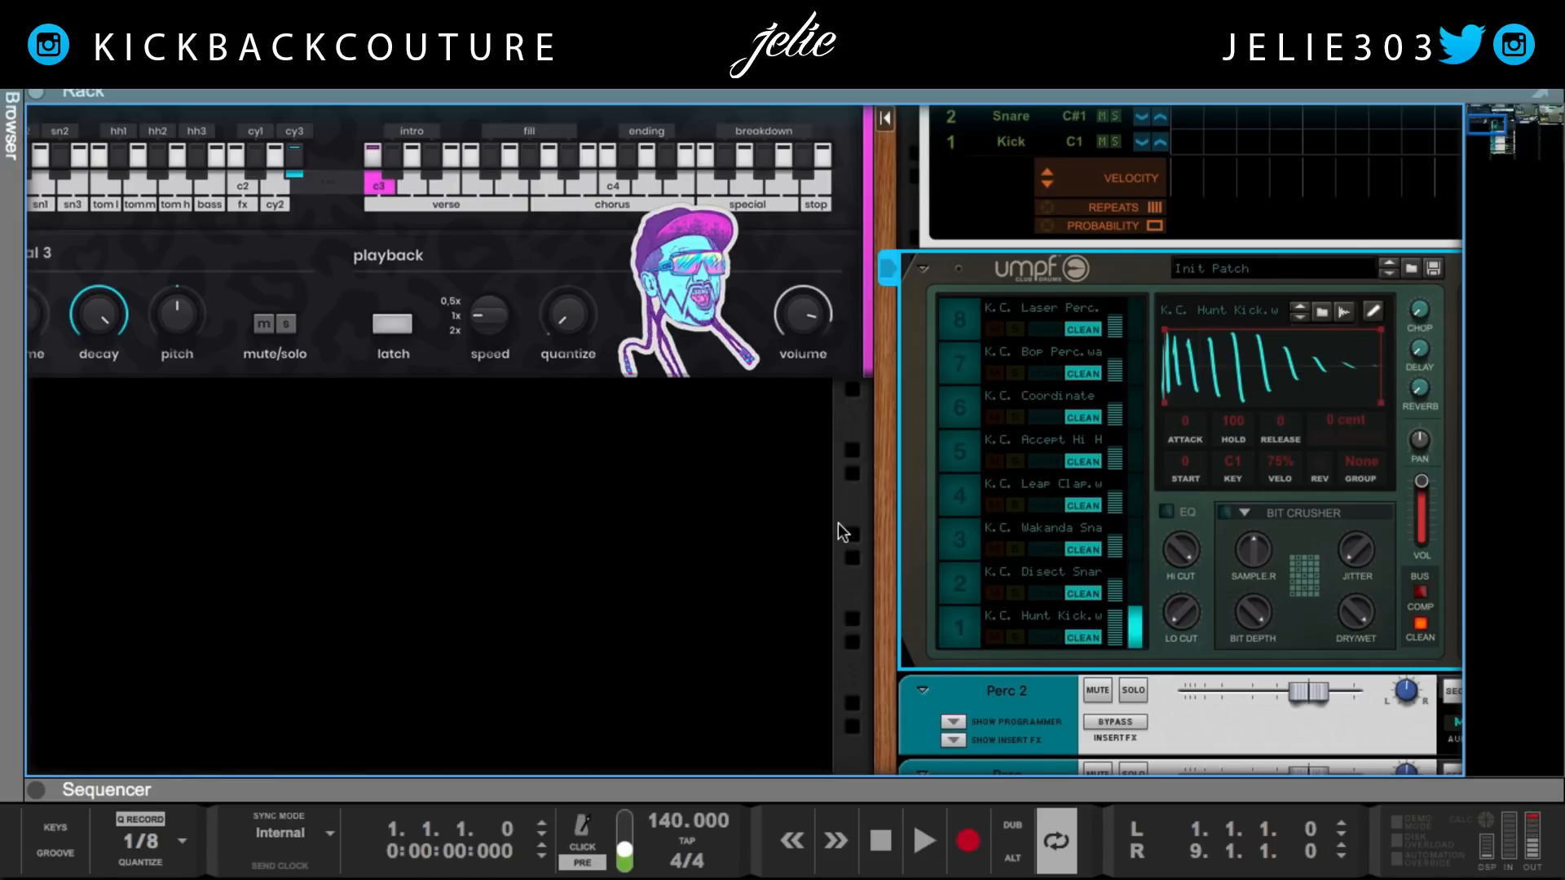
scroll(839, 530, up, 1)
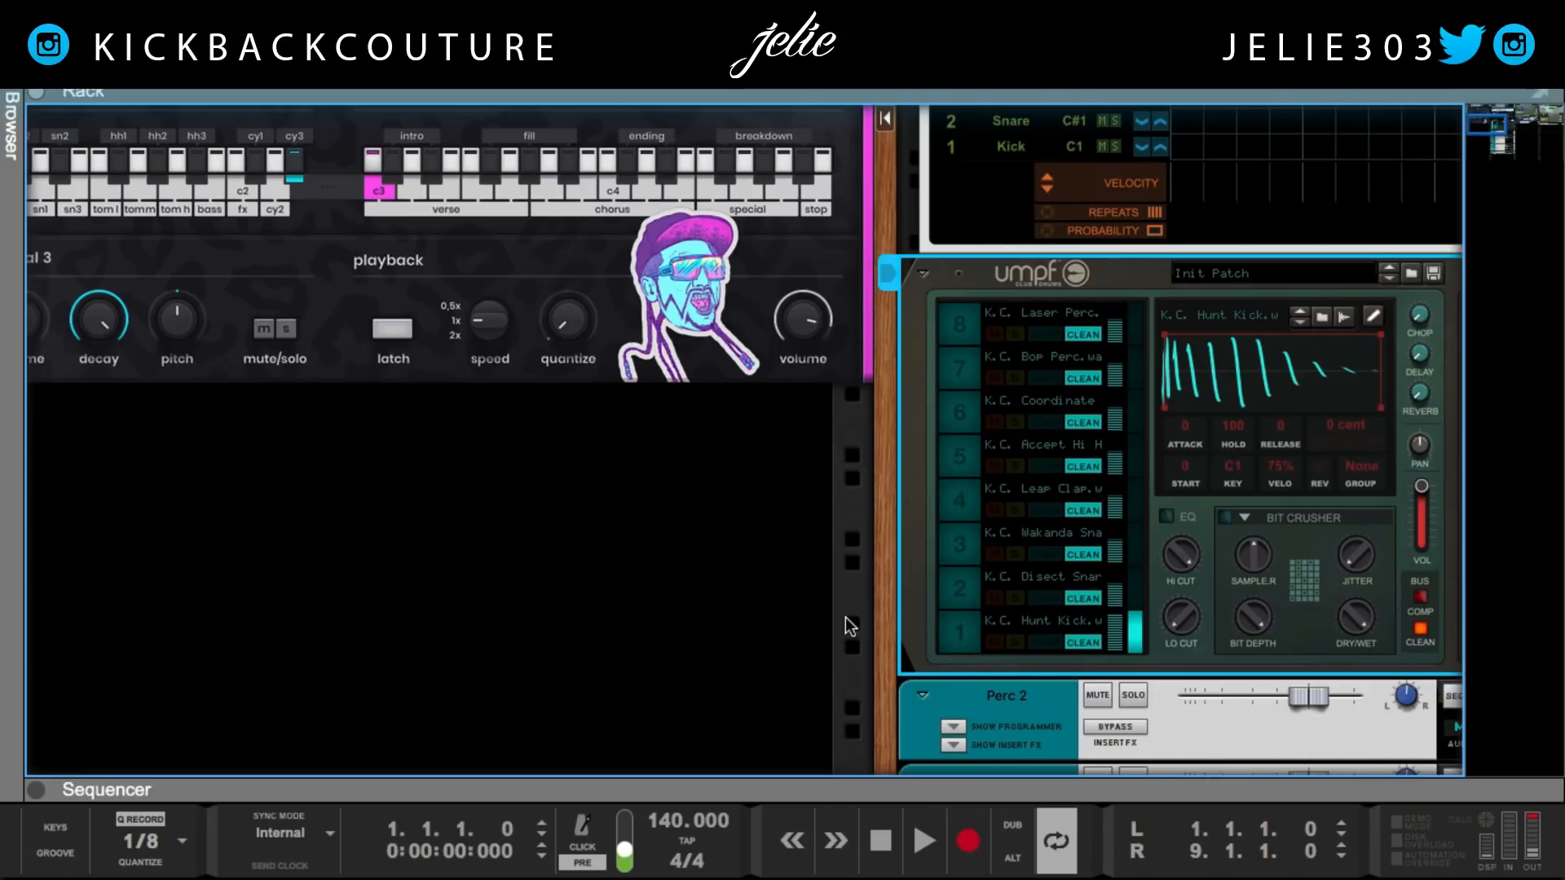
Step: Return to the Hustle's CV gates and mono audio outputs on the rear, and stop the playing pattern
key(Tab)
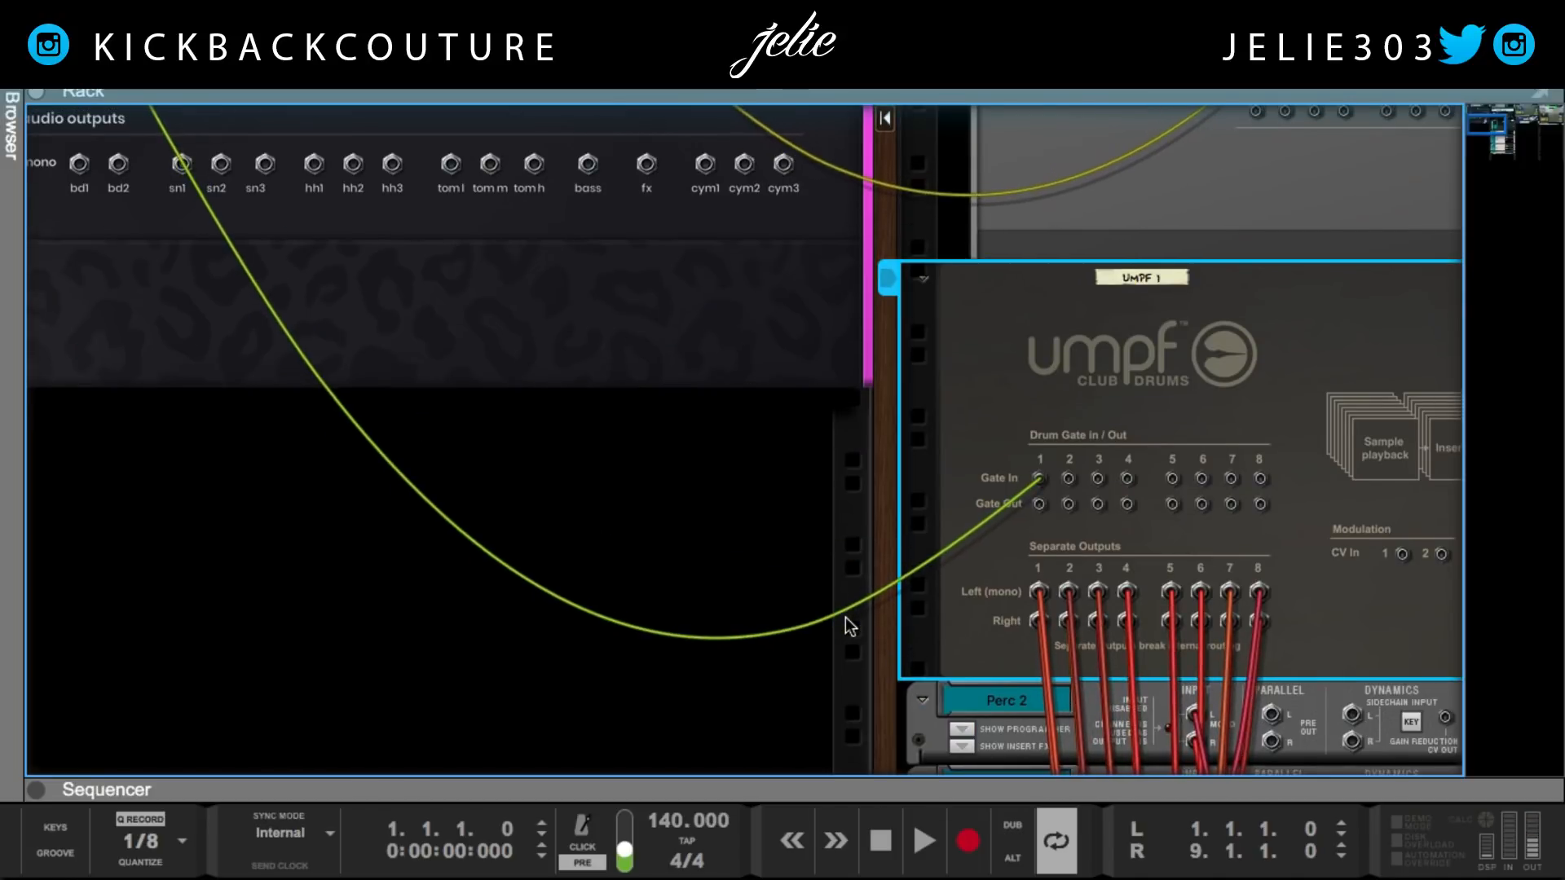
scroll(713, 570, up, 6)
scroll(712, 571, left, 2)
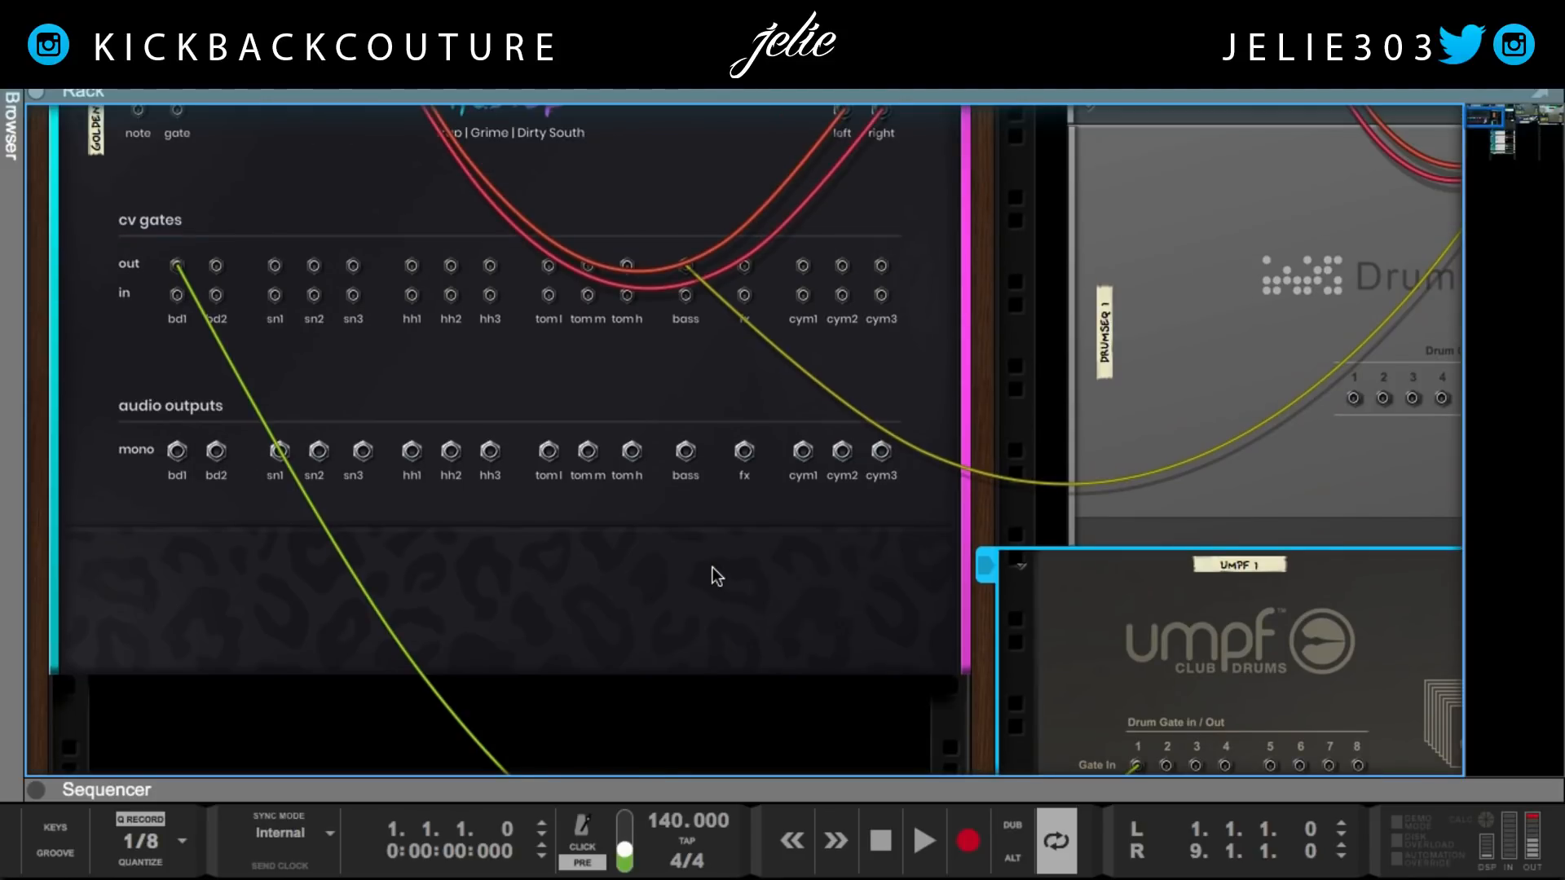
scroll(547, 451, up, 1)
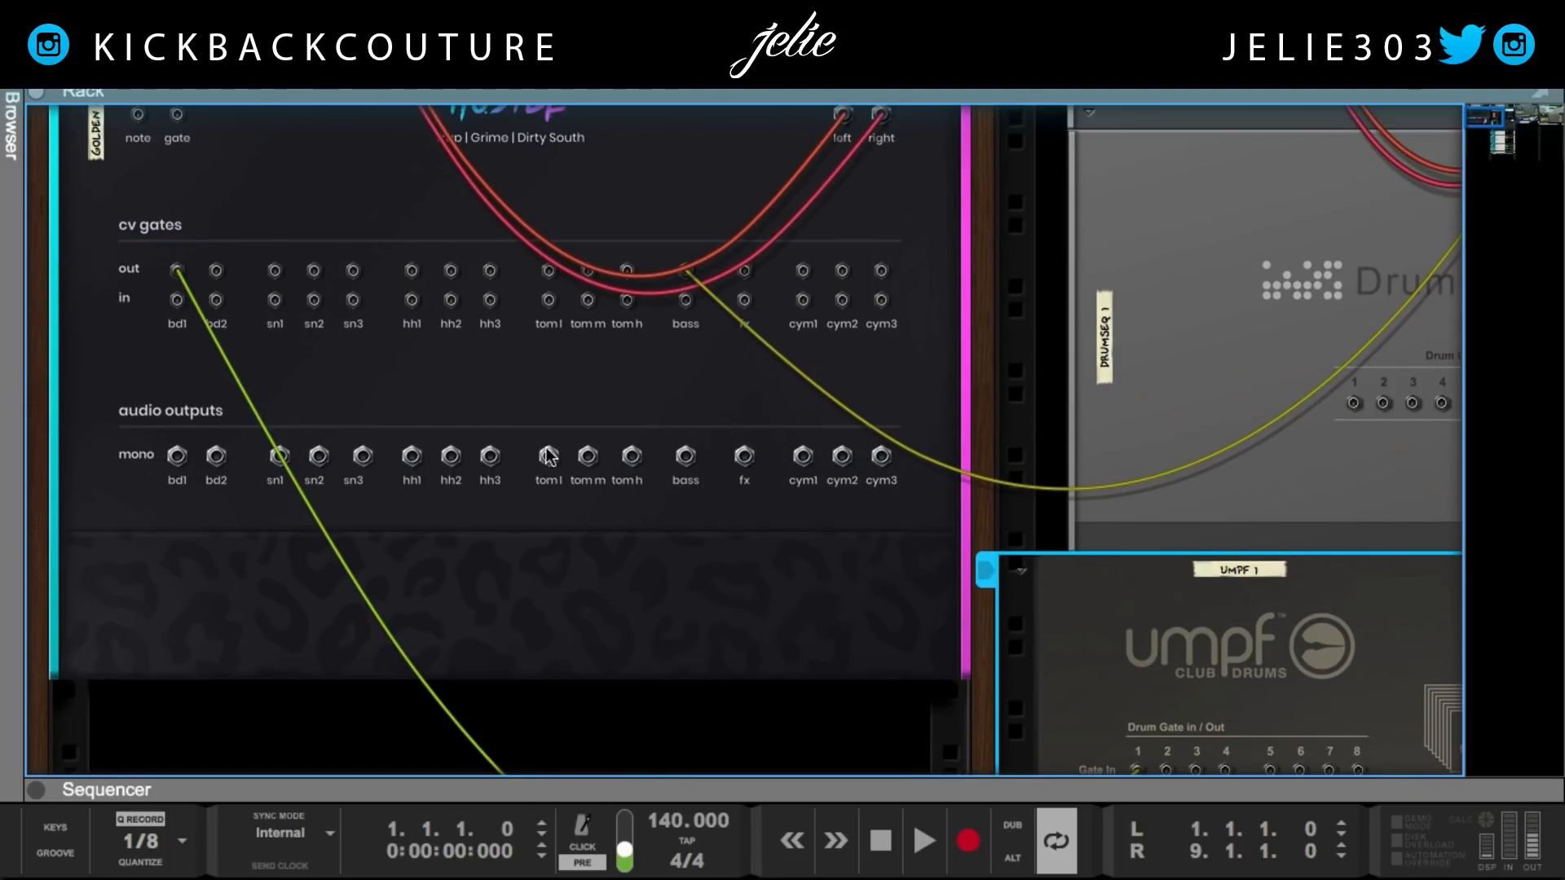
key(space)
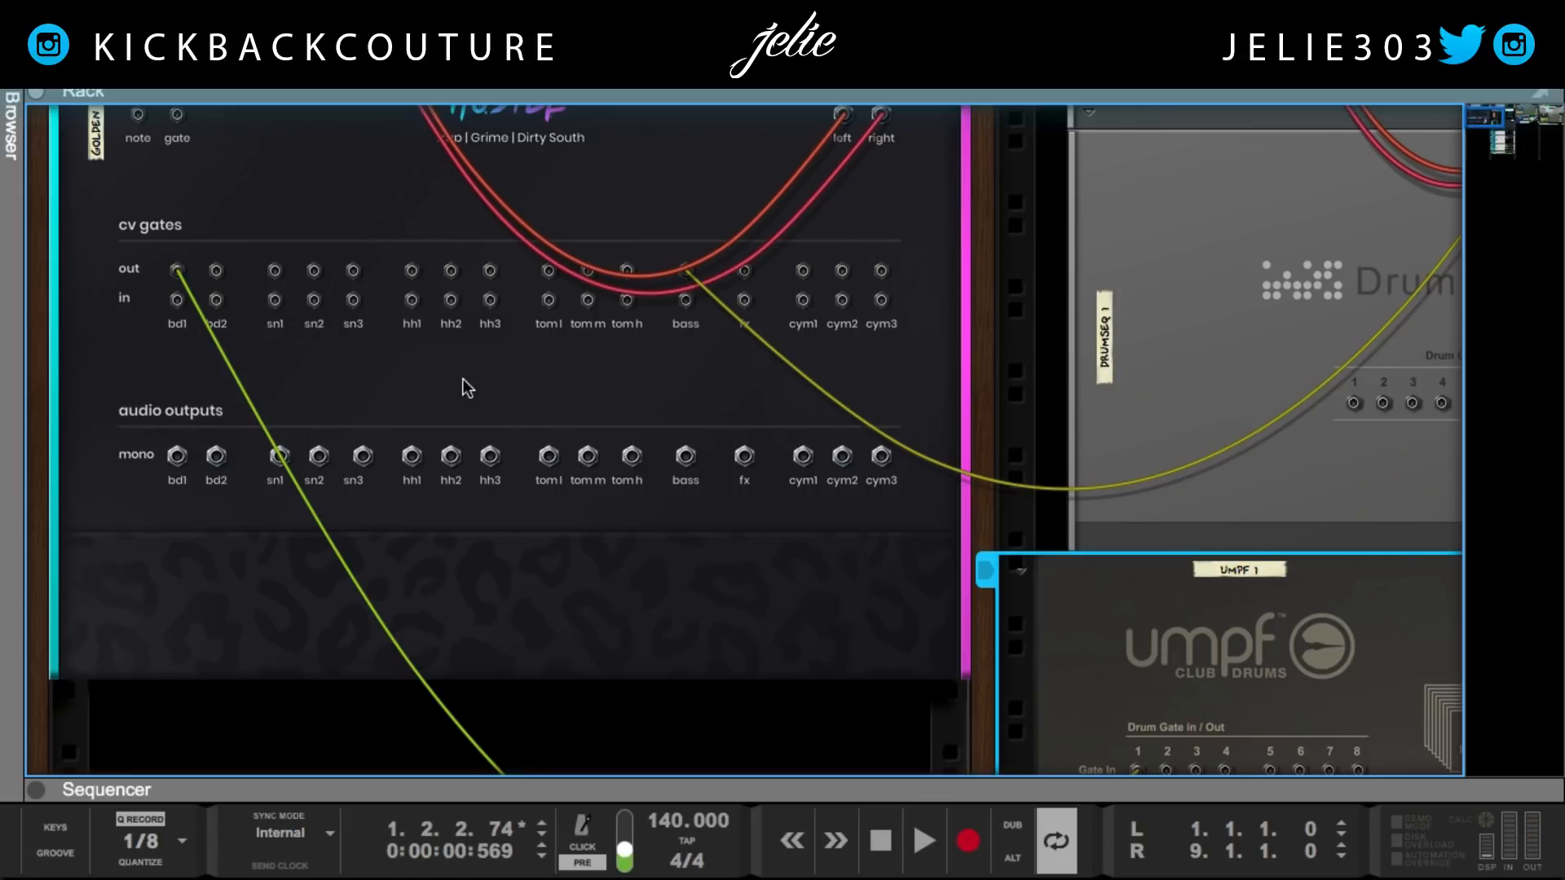
Step: Connect drum gate output 2 of DRUMSEQ 1 to the Hustle's sn1 CV gate input
key(Tab)
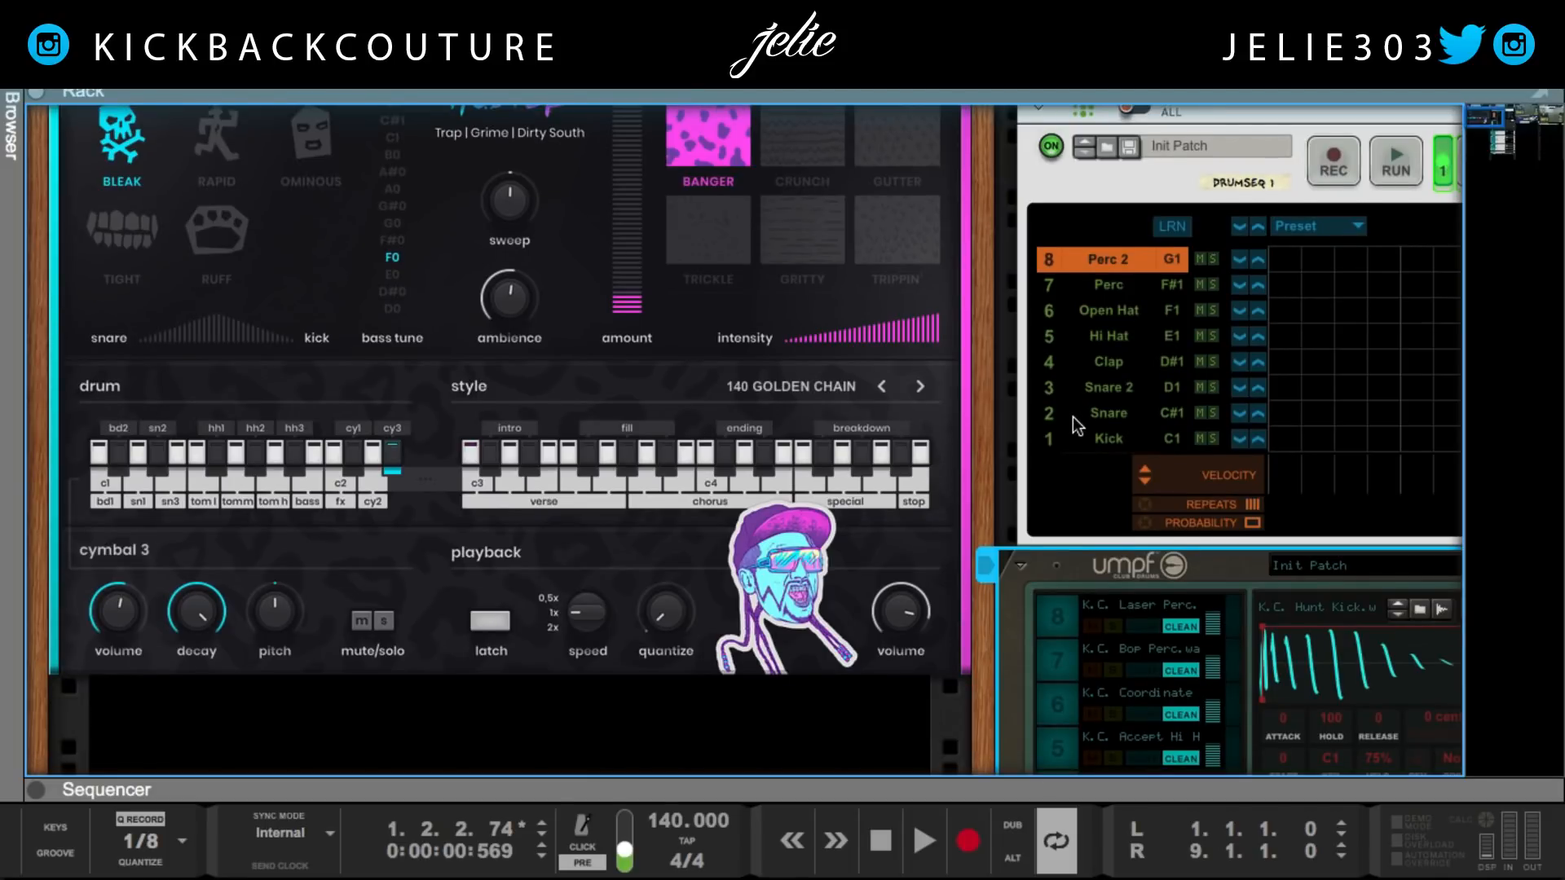
key(Tab)
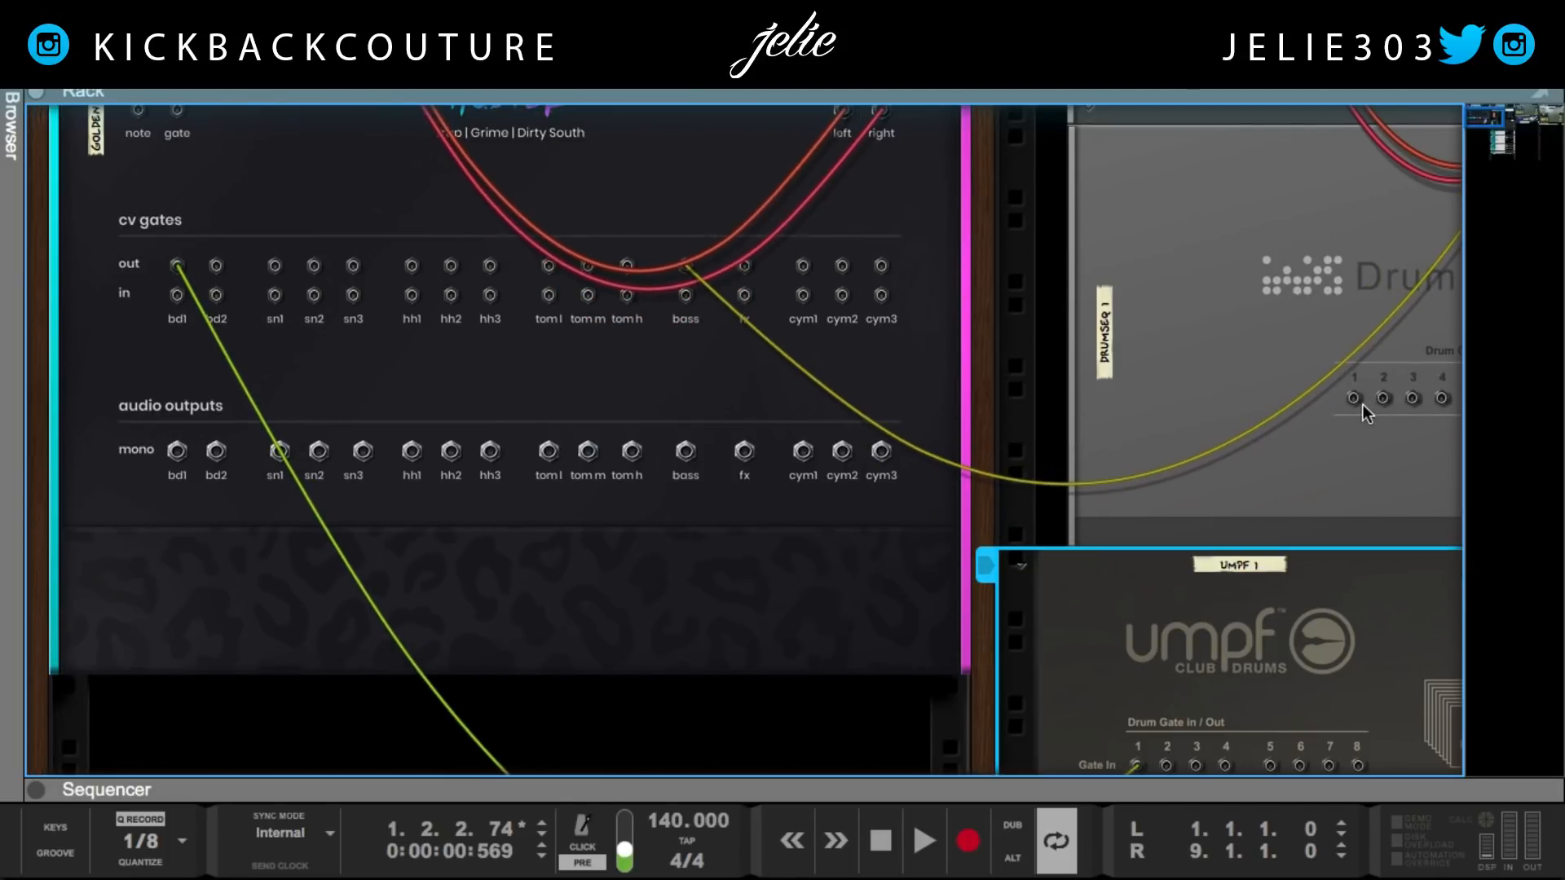
click(280, 305)
drag(280, 305, 1383, 401)
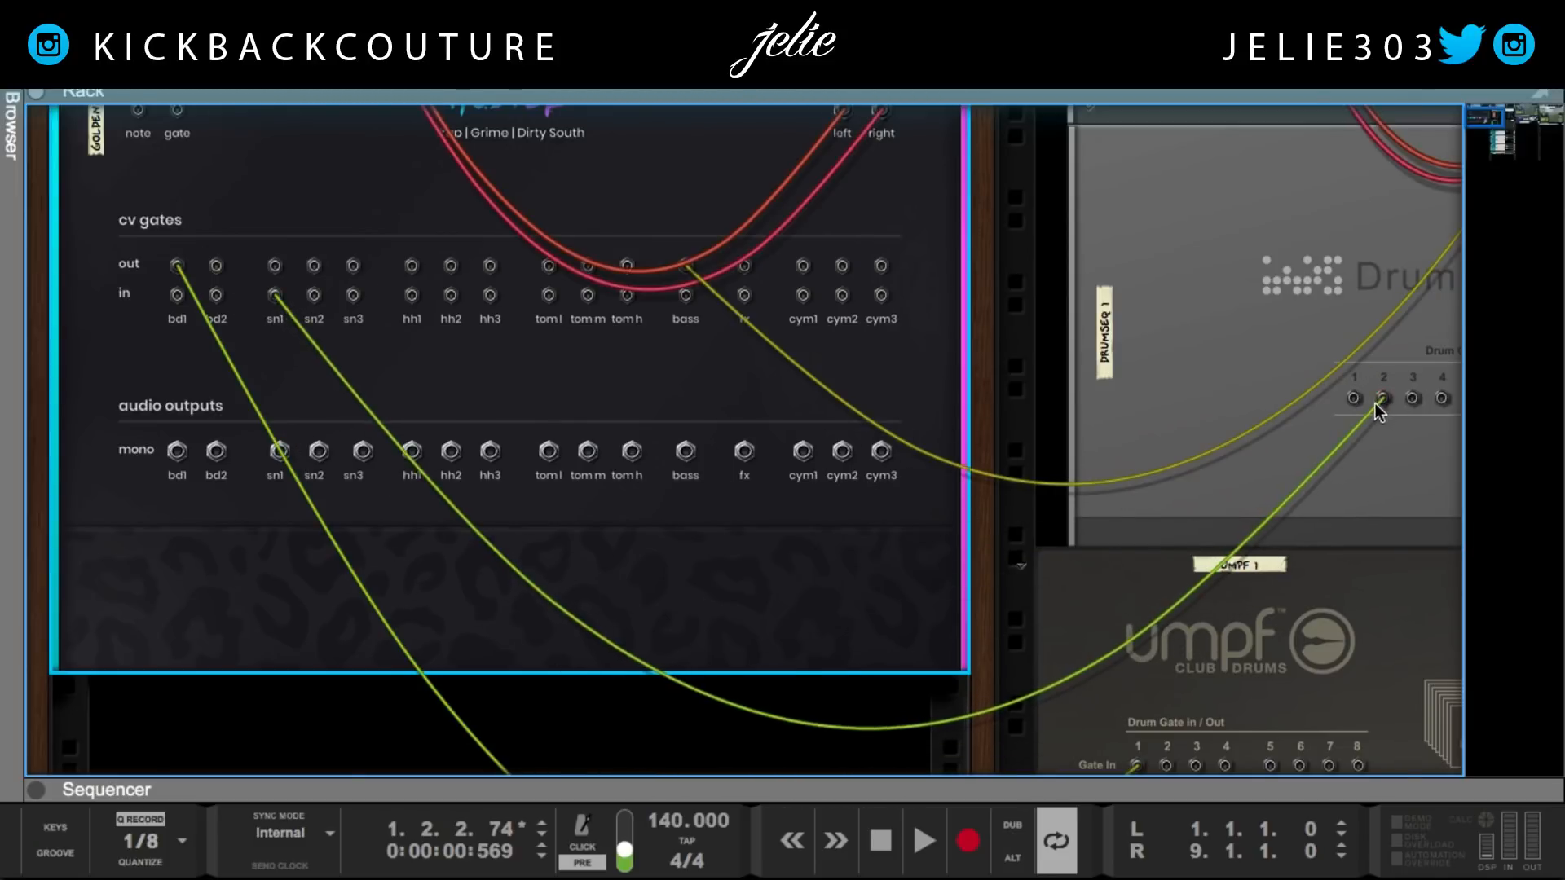
Step: Start the transport from the rack front and trigger drum pad 2, the Disect snare, in UMPF
key(Tab)
drag(988, 423, 849, 427)
key(space)
scroll(849, 427, down, 5)
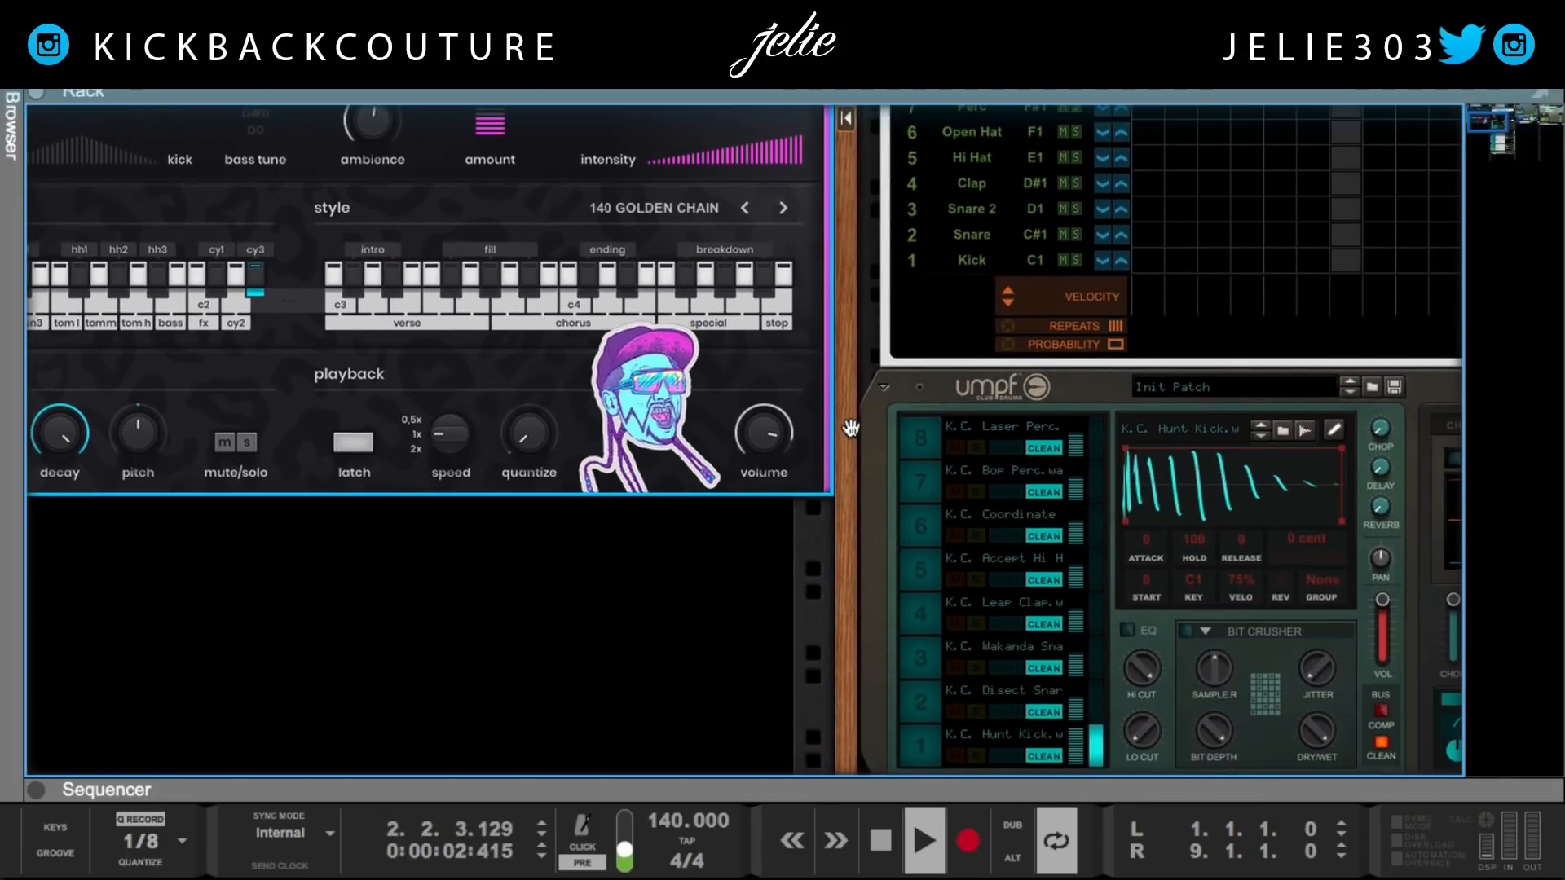
scroll(850, 427, down, 1)
click(913, 652)
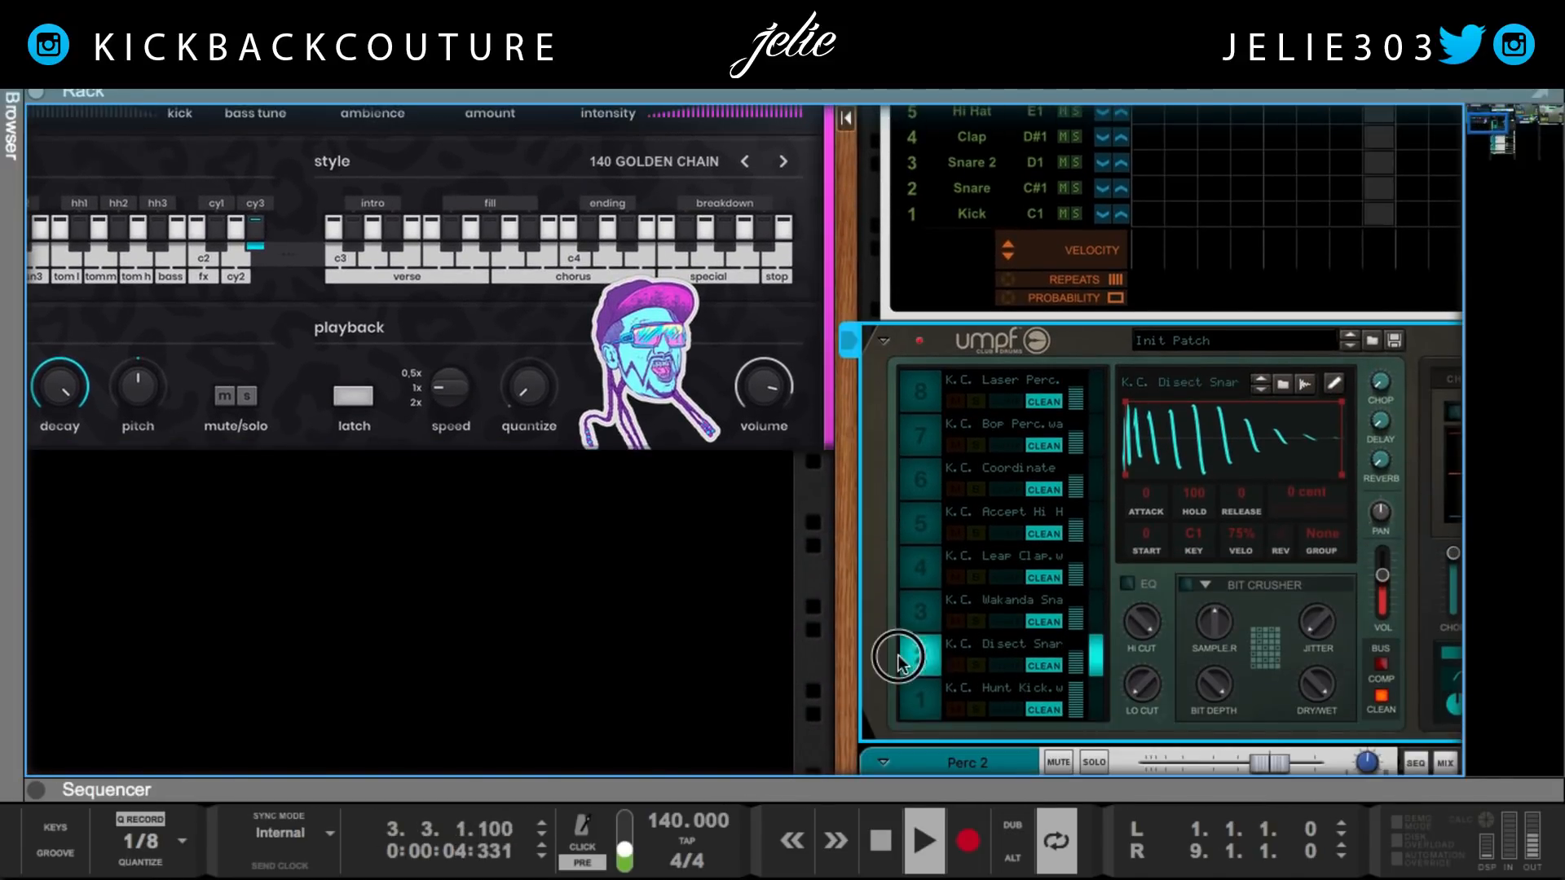
scroll(687, 495, up, 4)
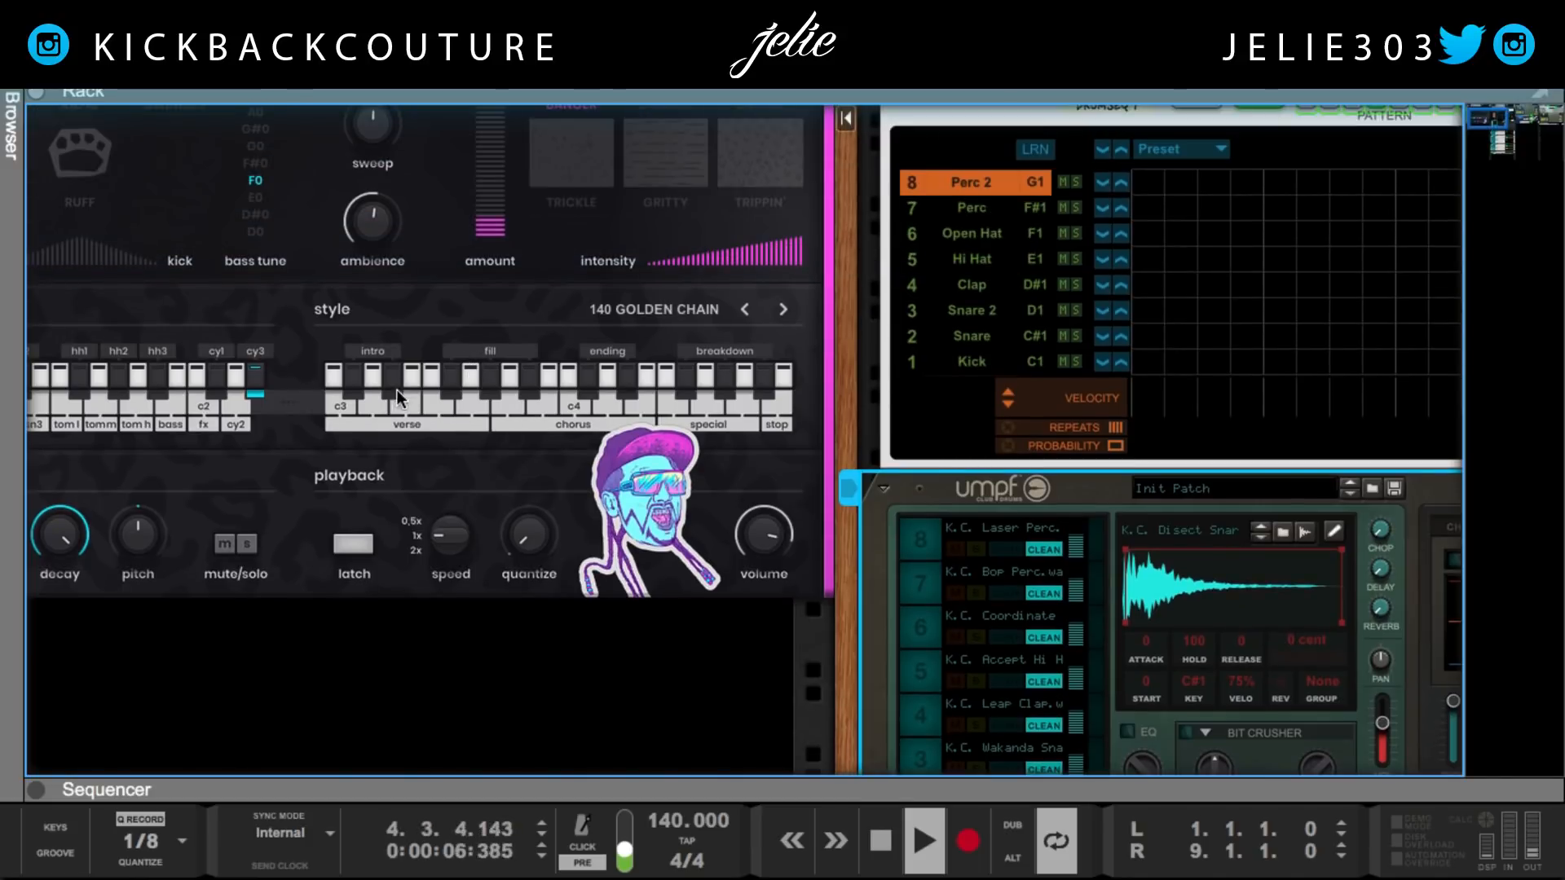
Step: Play the Hustle's third verse pattern while watching the UMPF drums, and stop the transport
click(416, 368)
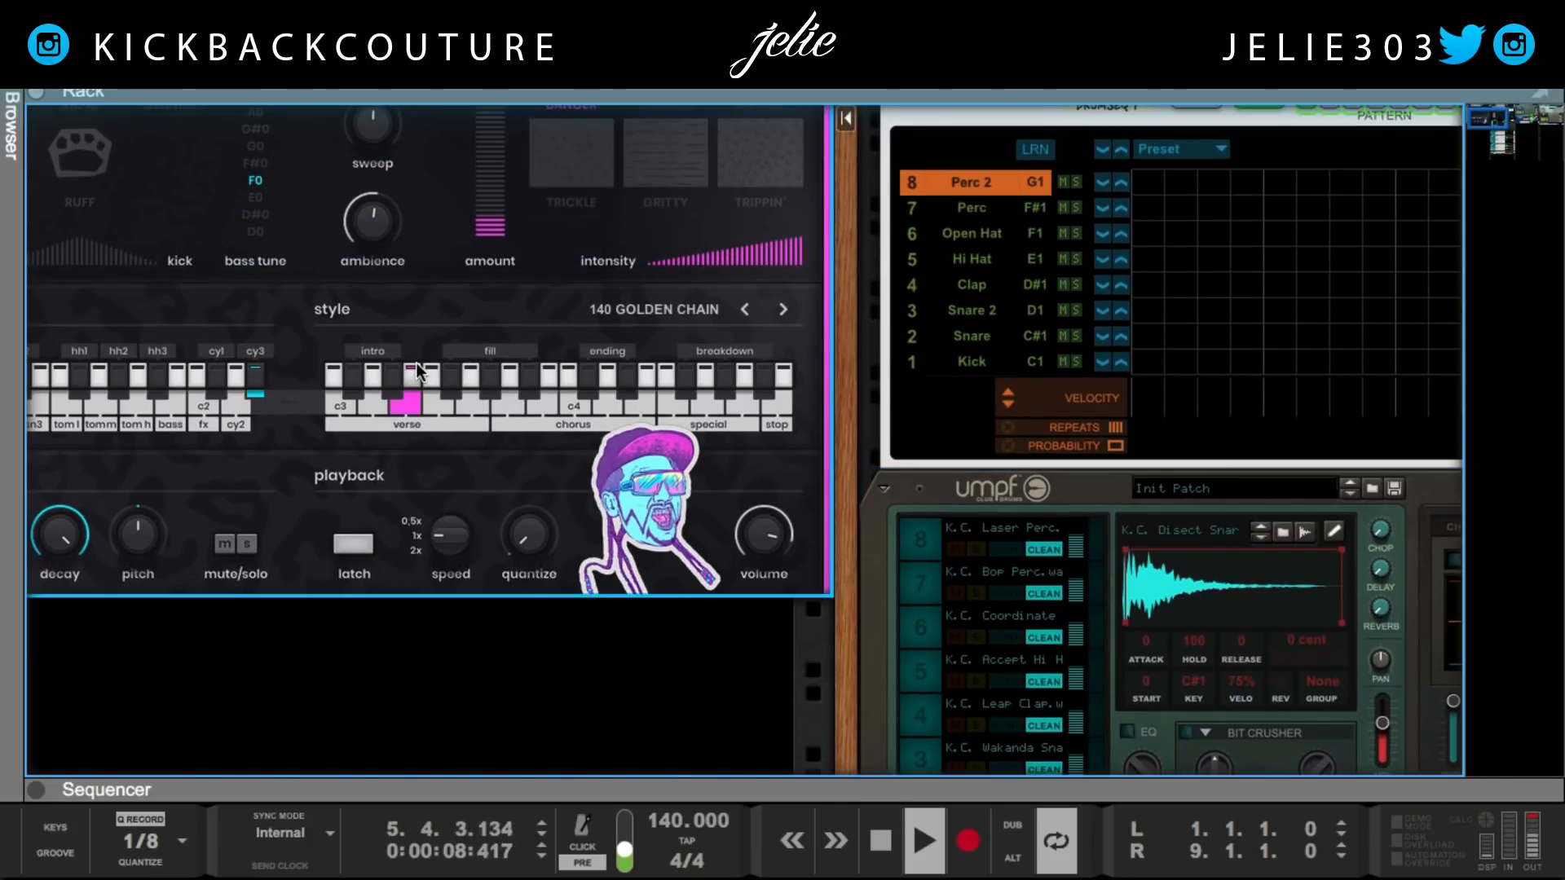
scroll(417, 371, down, 1)
scroll(417, 369, down, 6)
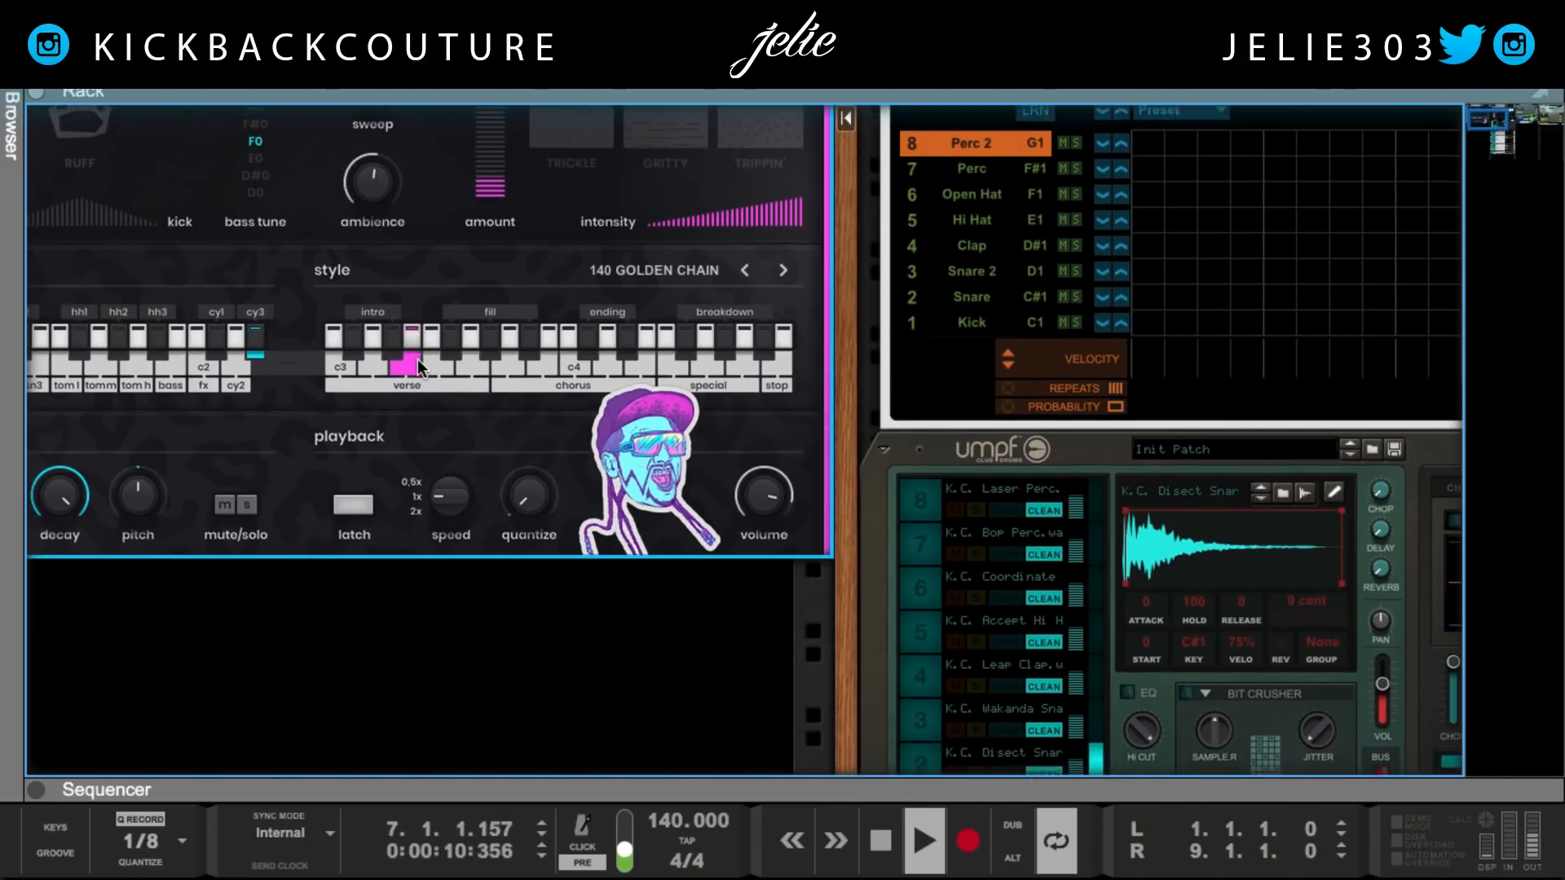
key(space)
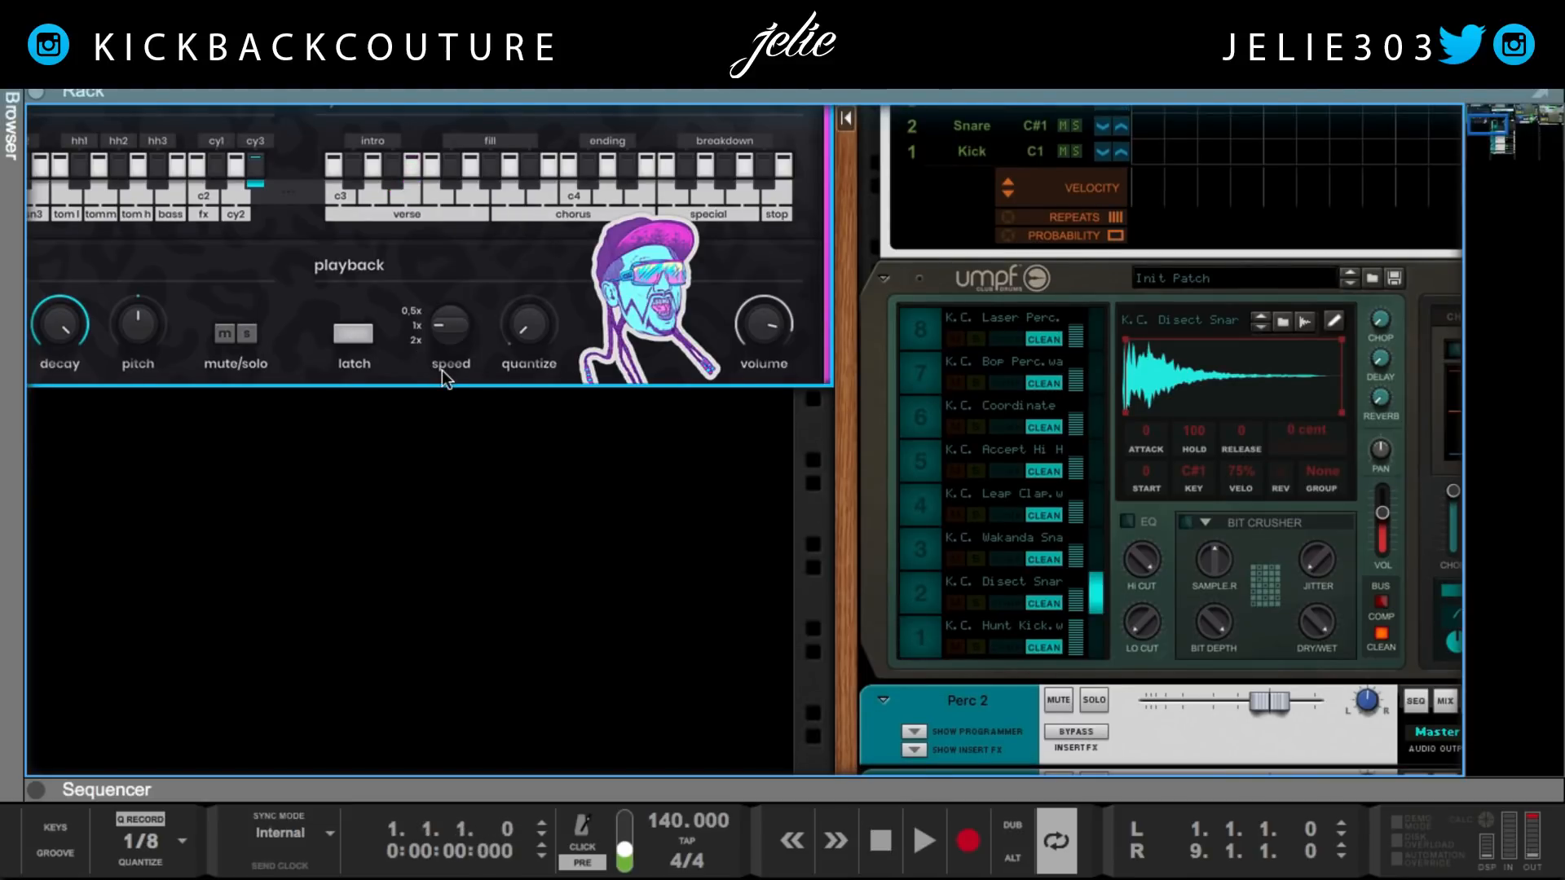
Step: Start the Hustle's fourth verse pattern with the transport stopped, keeping DRUMSEQ 1 and UMPF in view
click(429, 161)
scroll(627, 540, up, 2)
scroll(692, 563, up, 4)
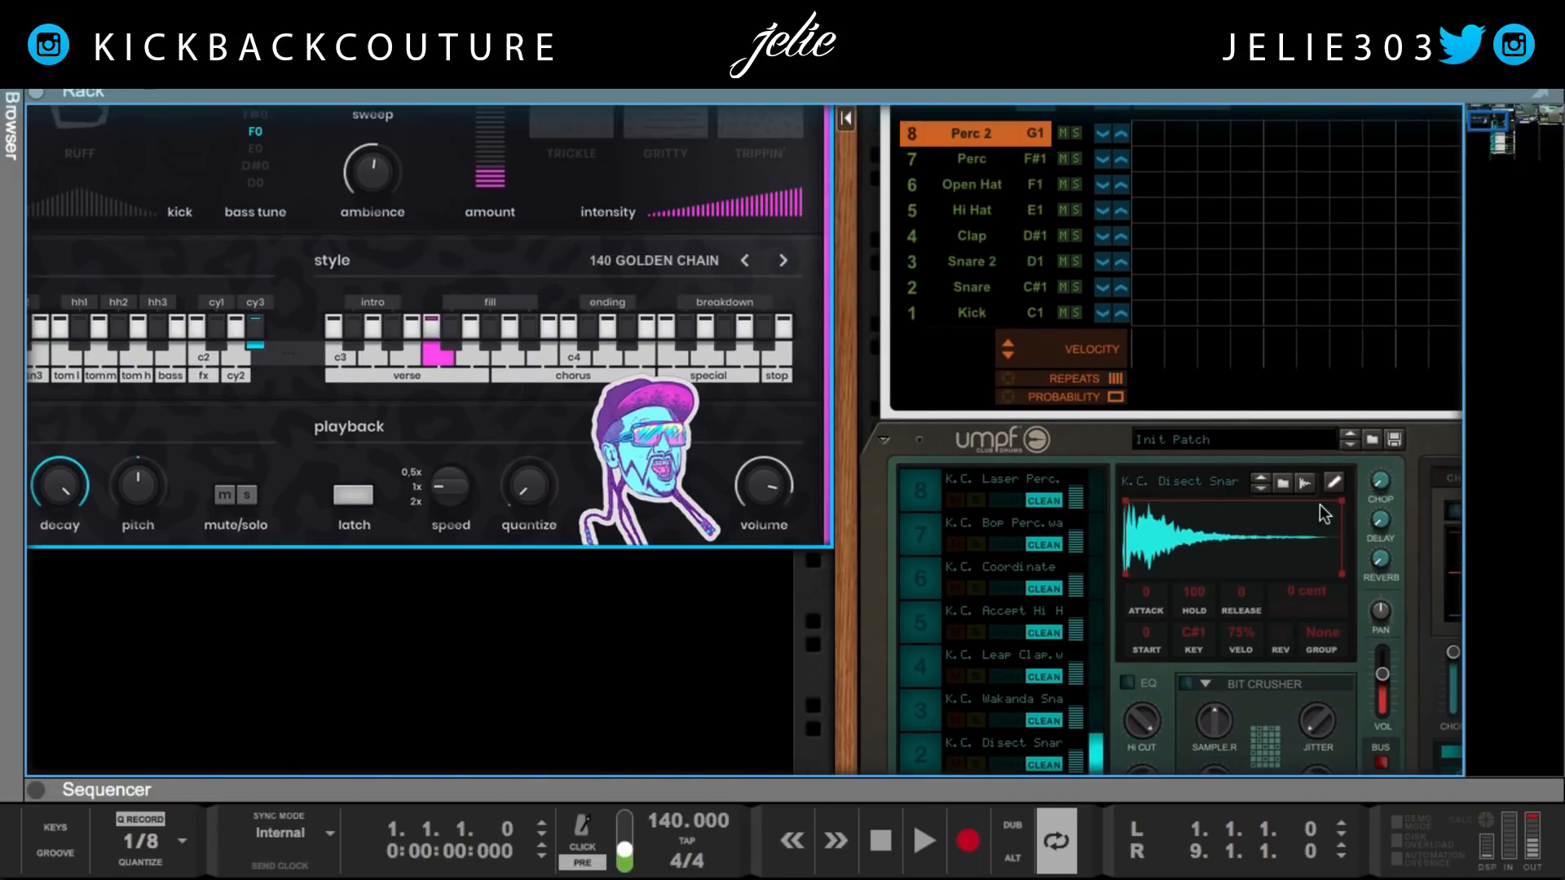
drag(852, 281, 664, 301)
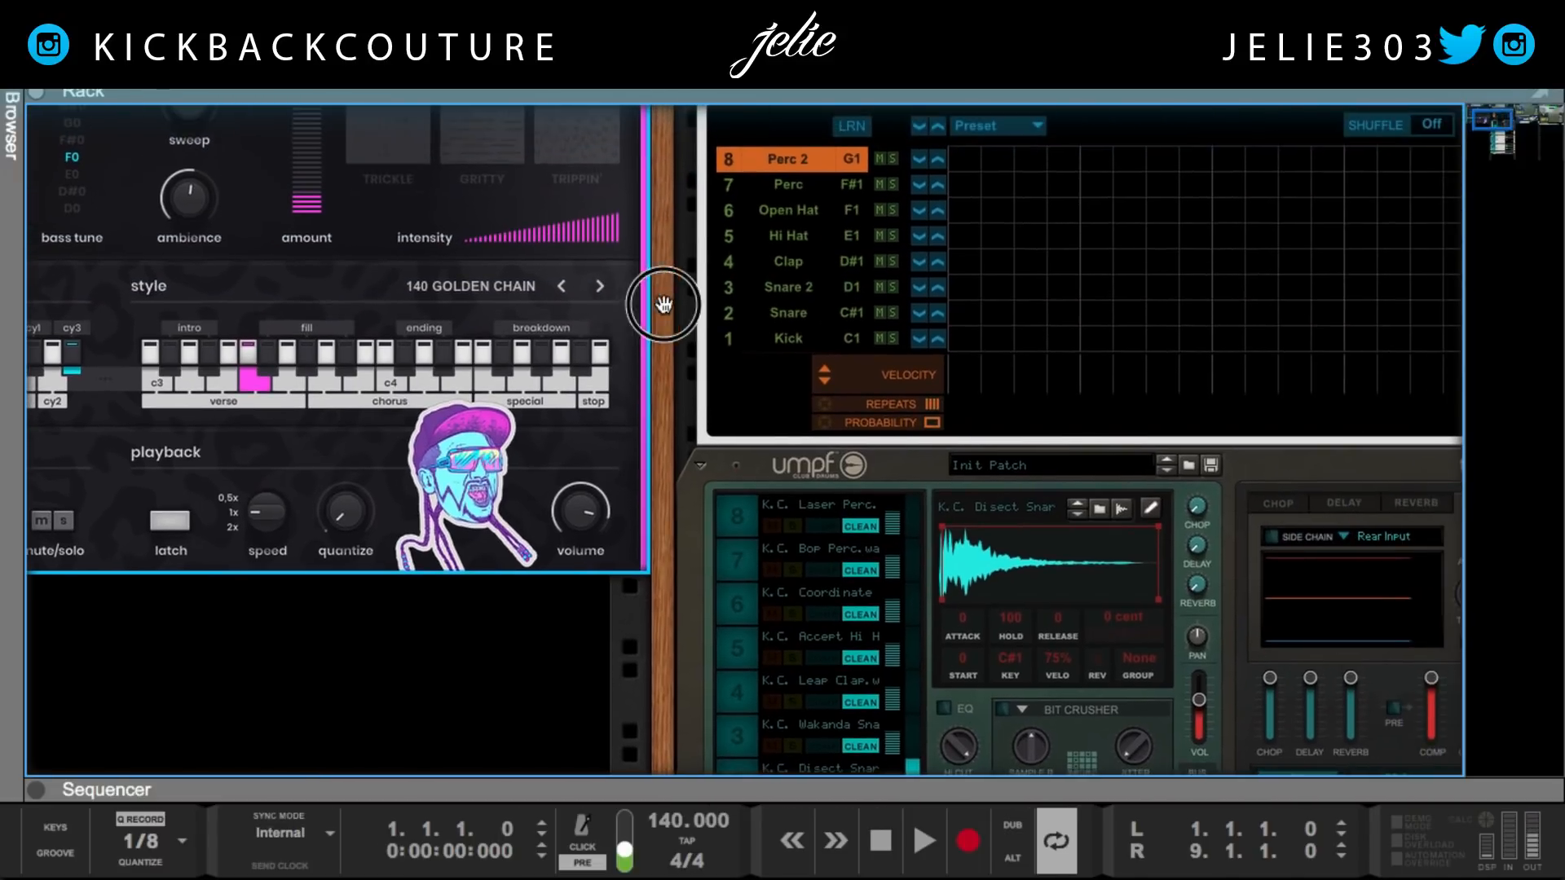
Step: Add snare hits on steps 5 and 13 of pattern 1 in DRUMSEQ 1
scroll(1010, 346, up, 2)
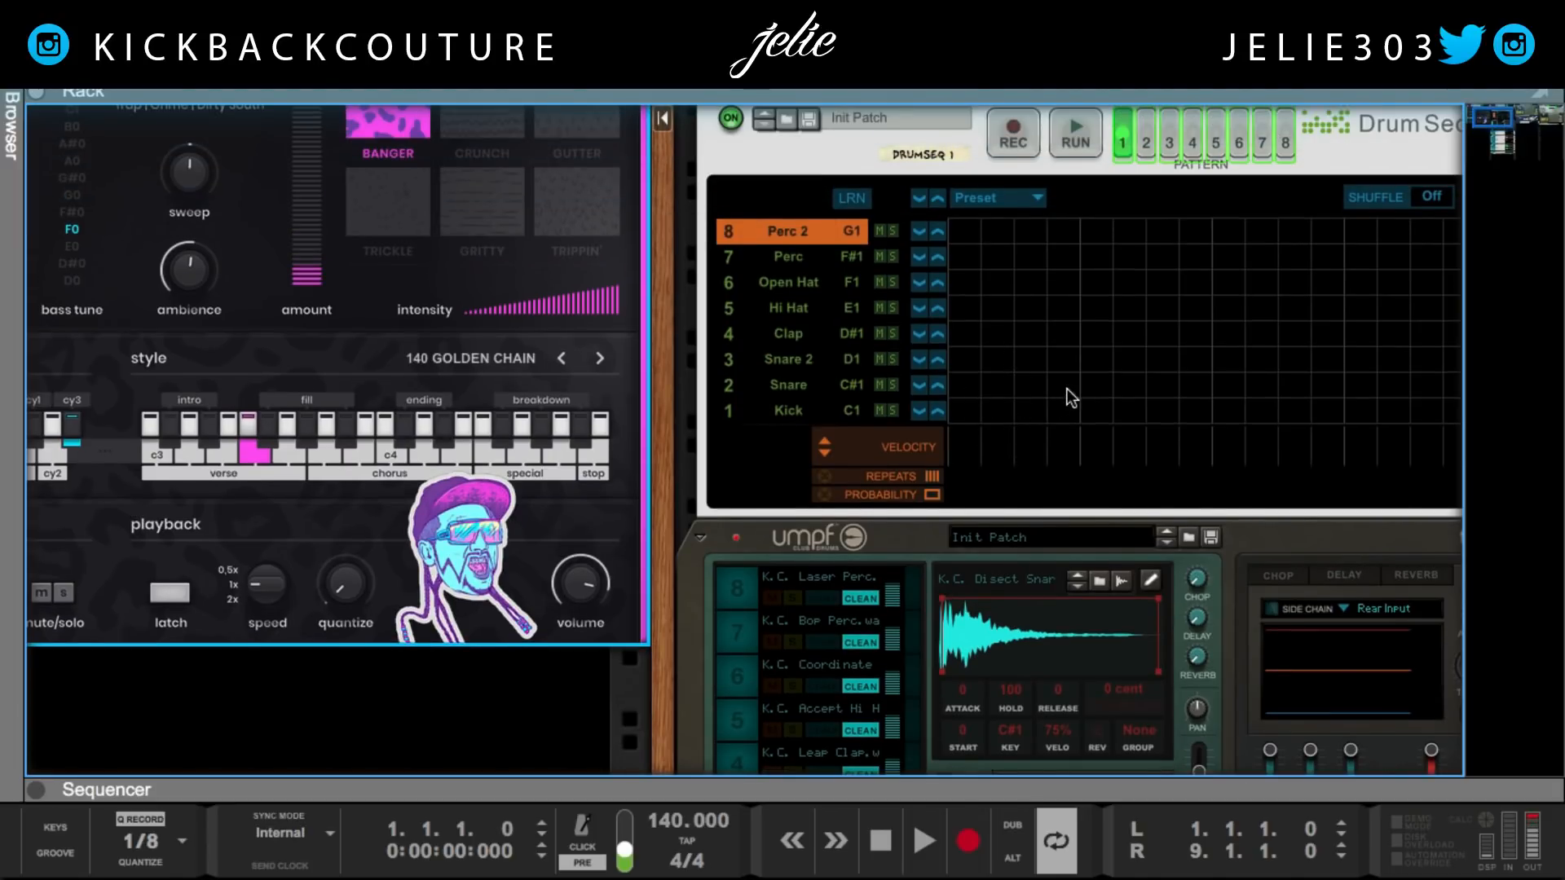
click(1093, 385)
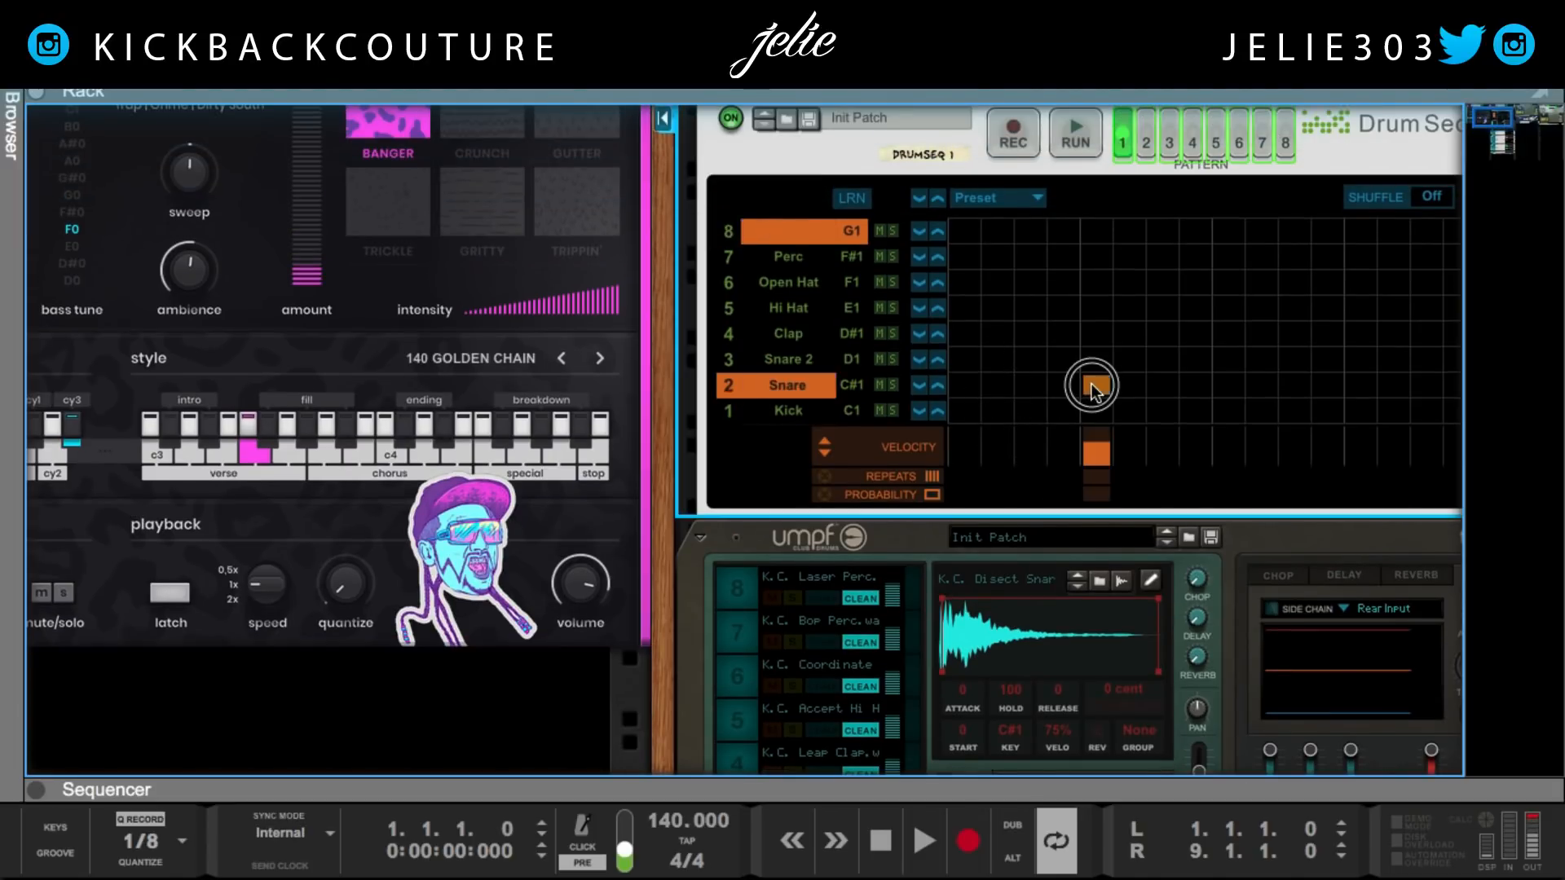
click(1360, 386)
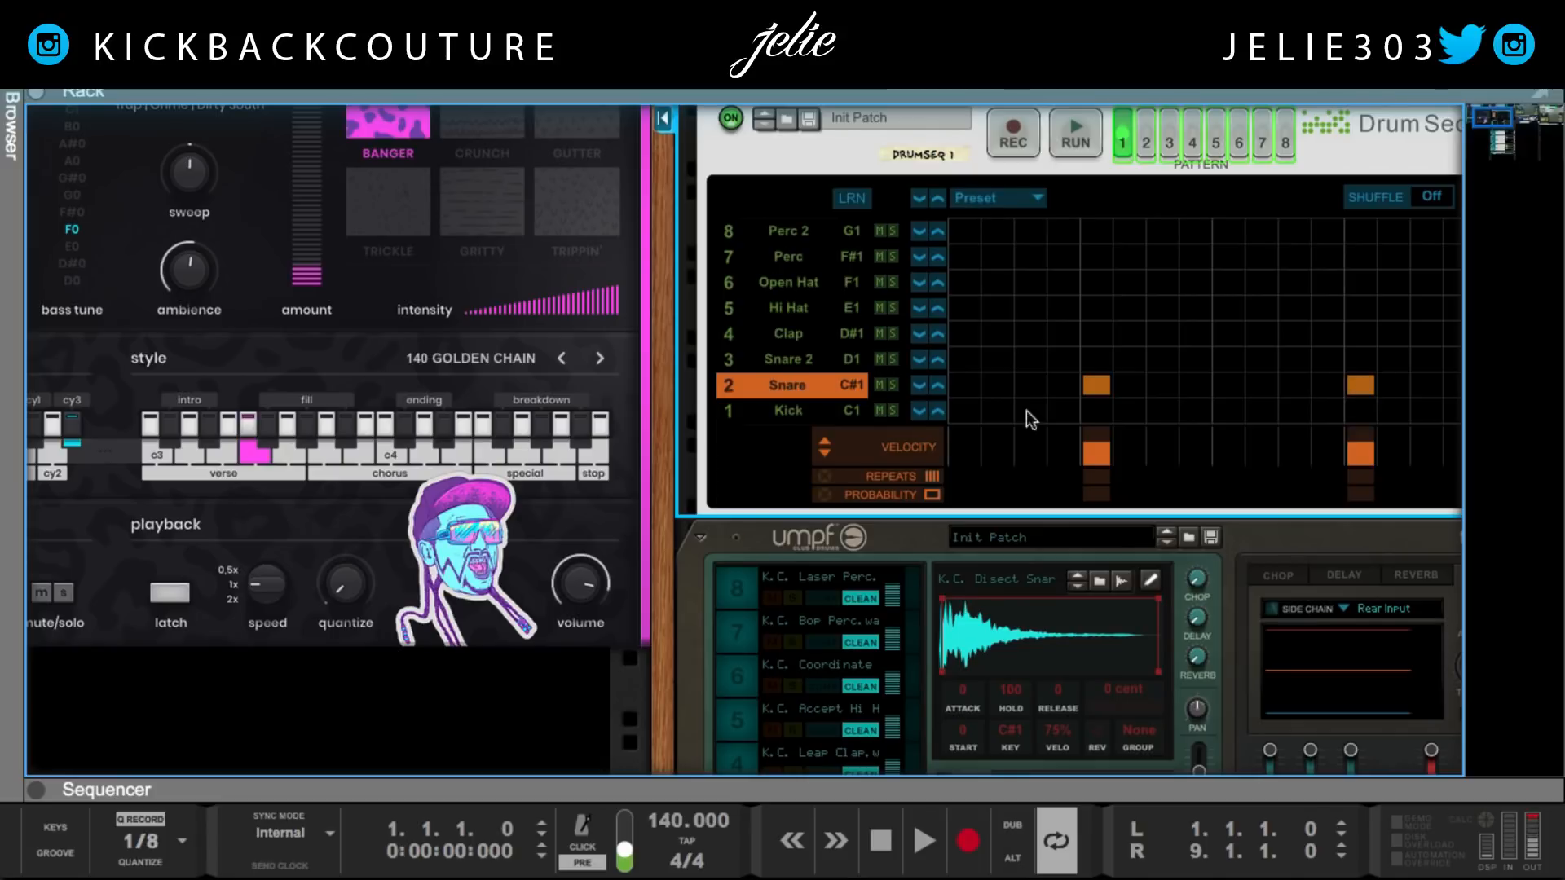
Step: Play the snare pattern of DRUMSEQ 1 with the transport, stop, and return to the song start
click(924, 841)
click(882, 841)
click(882, 841)
key(space)
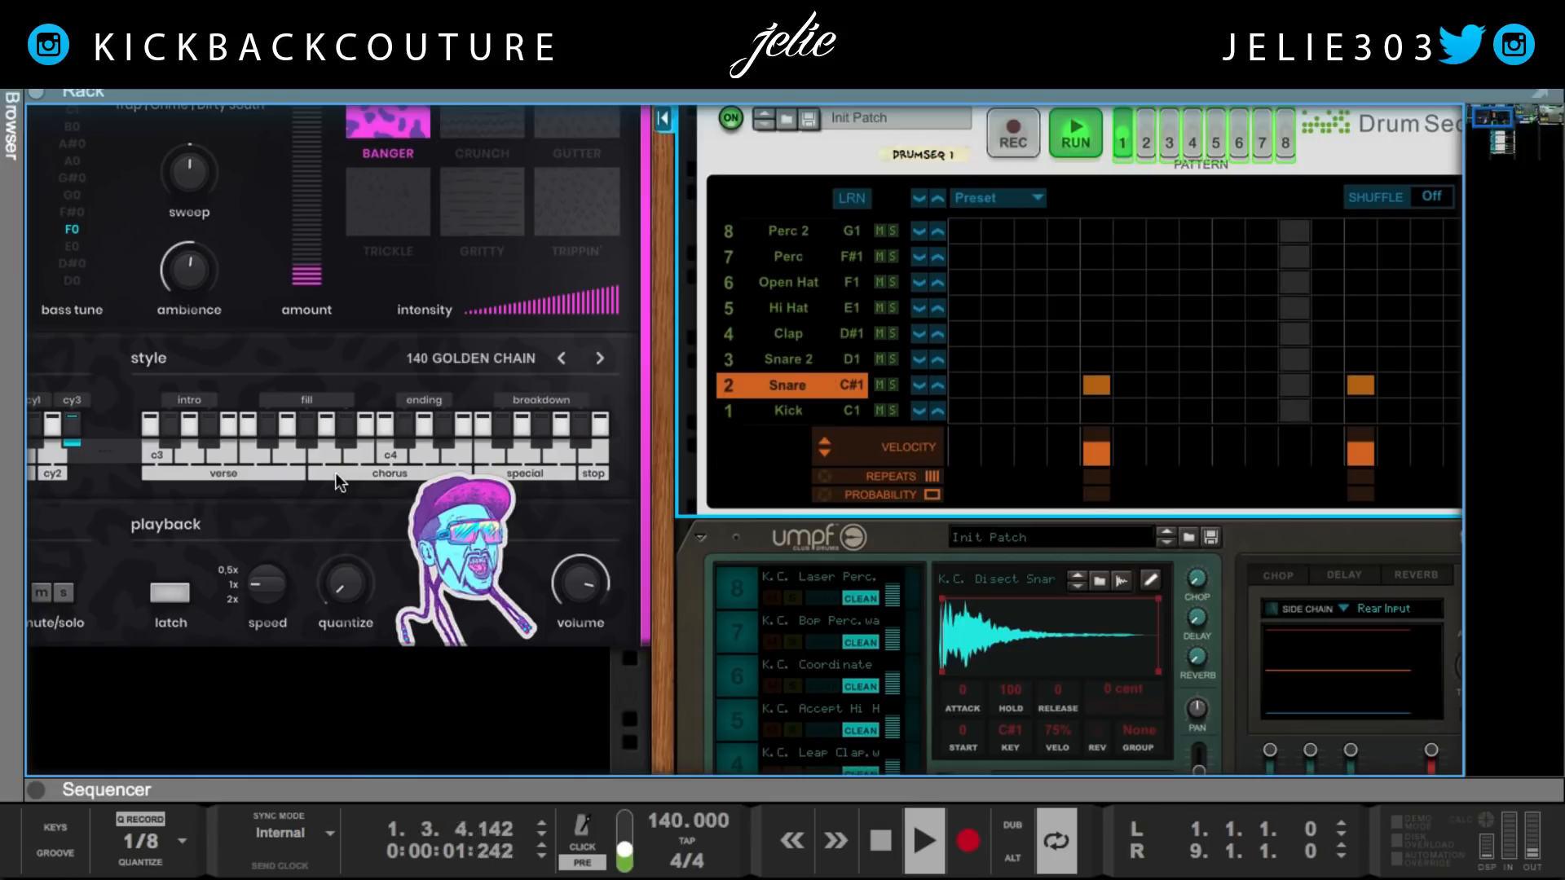
scroll(336, 464, down, 1)
scroll(336, 463, down, 3)
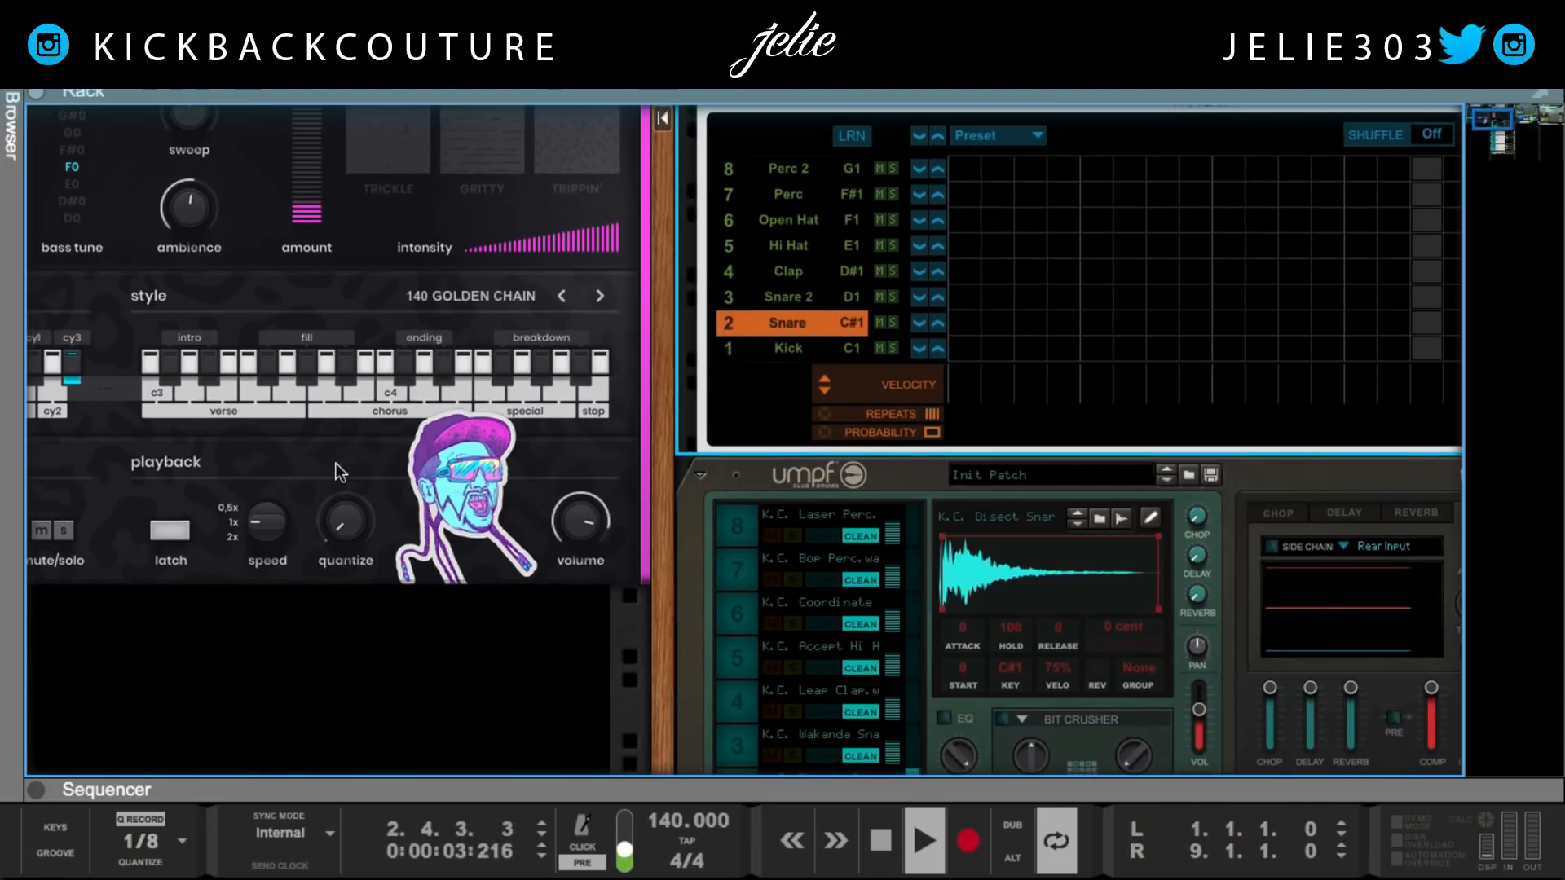
key(space)
key(shift+Return)
Step: Start playback and add snare hits in DRUMSEQ 1 on step 5 of pattern 3 and step 13 of pattern 4
scroll(47, 350, down, 10)
scroll(692, 423, up, 10)
scroll(735, 444, up, 8)
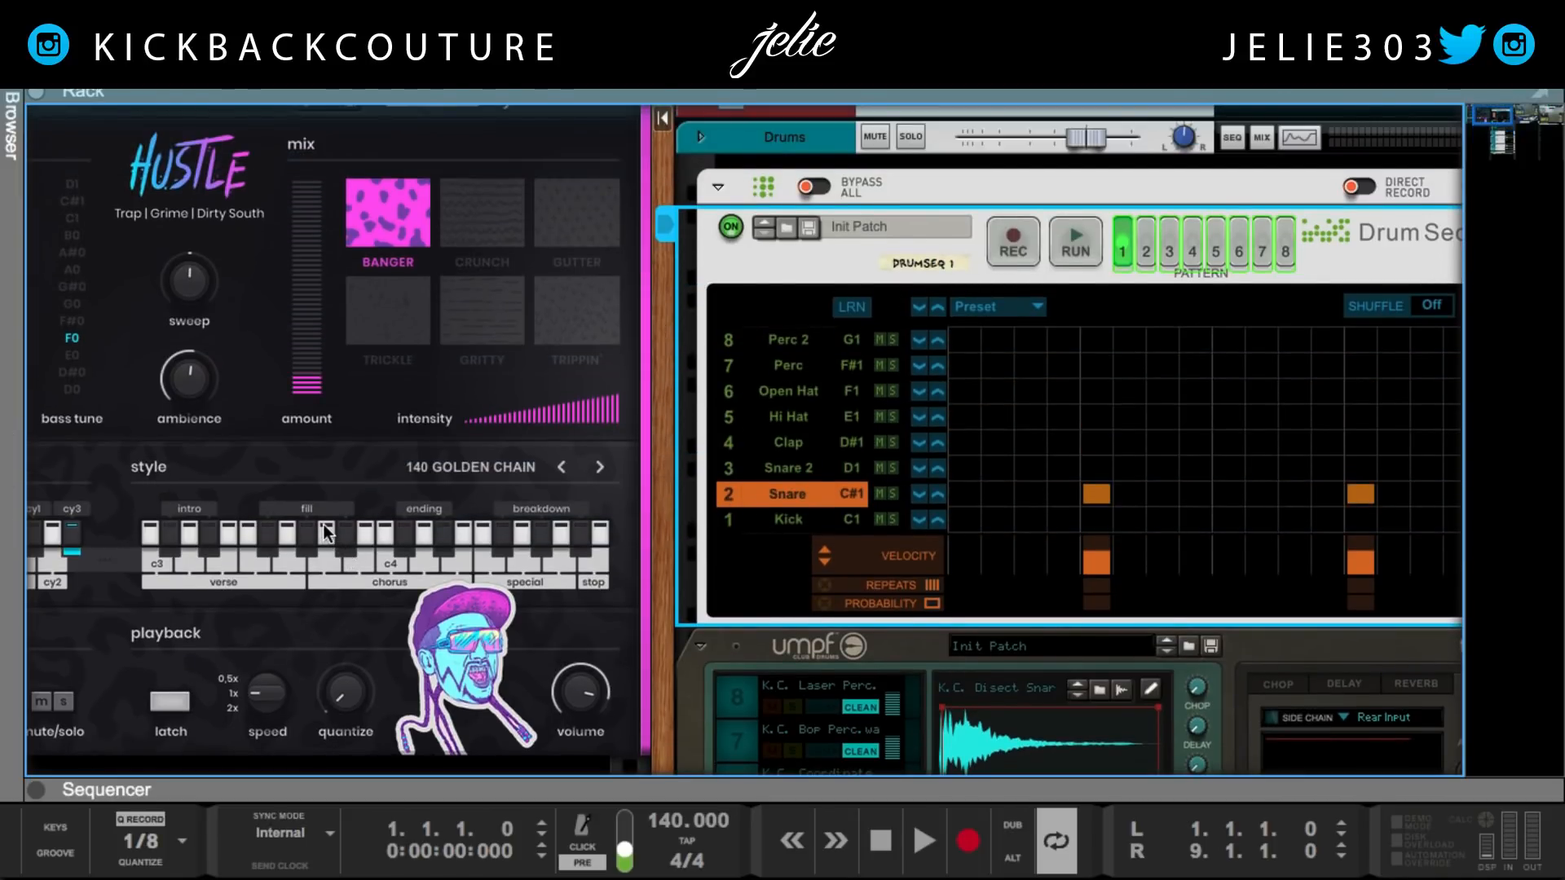
key(space)
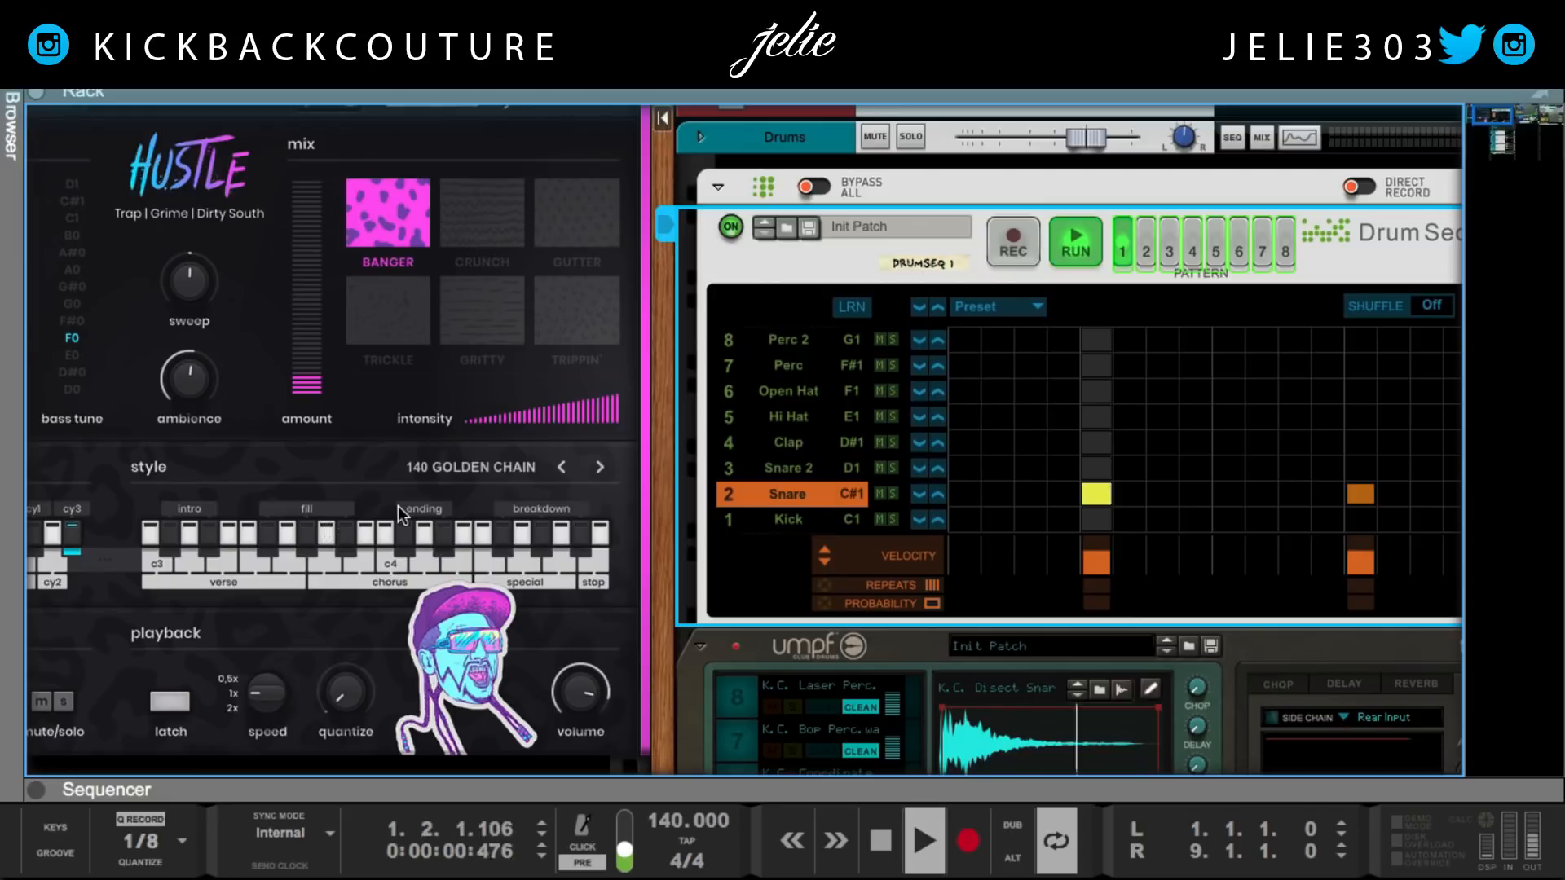
click(1107, 490)
drag(1355, 493, 1426, 495)
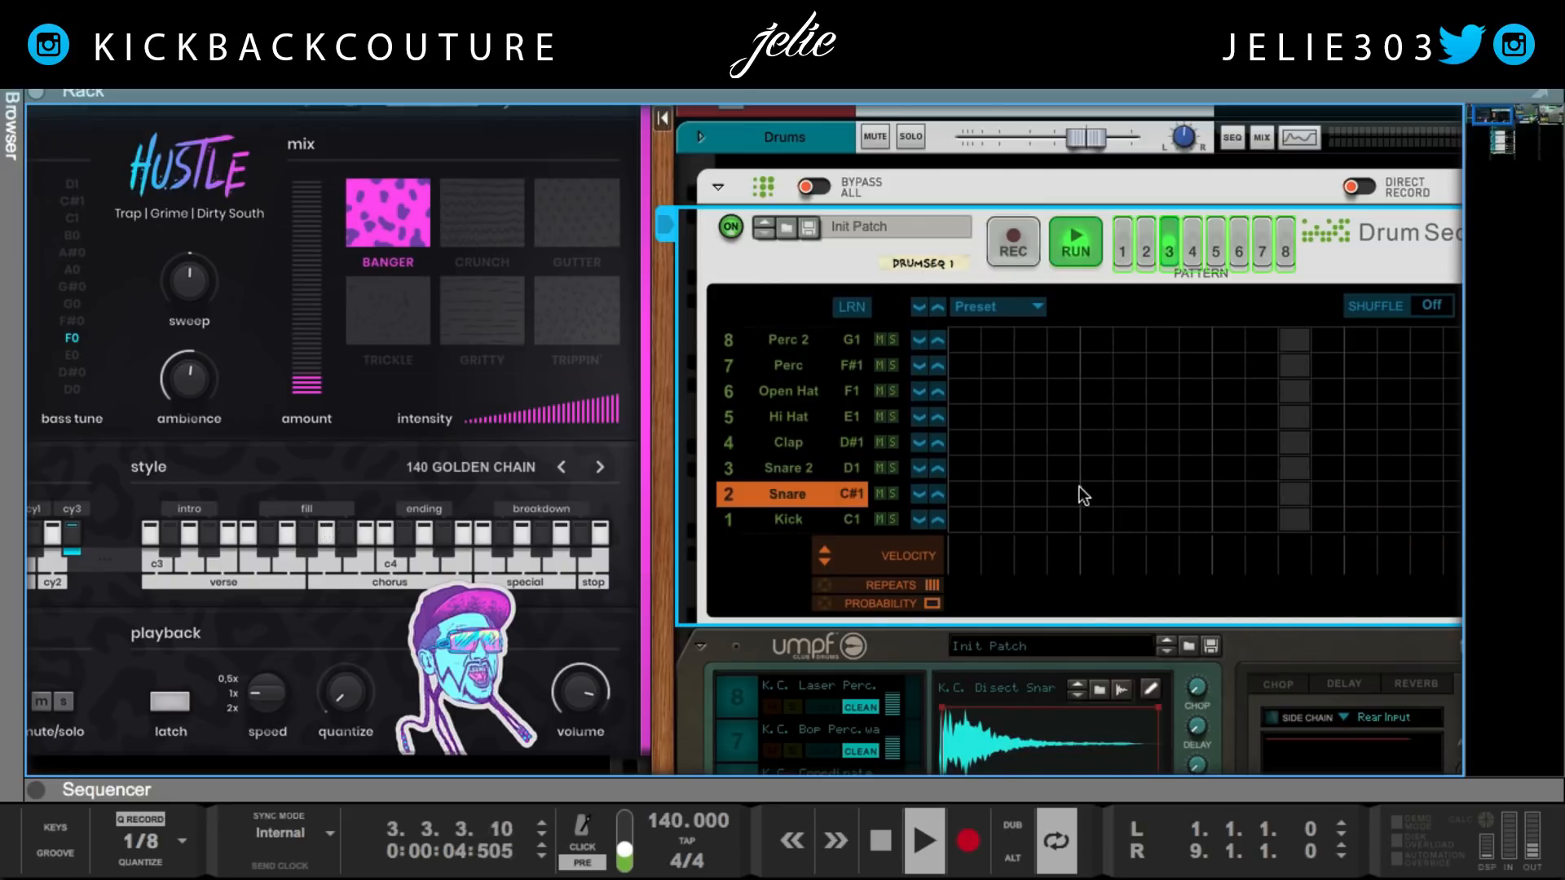
click(1353, 491)
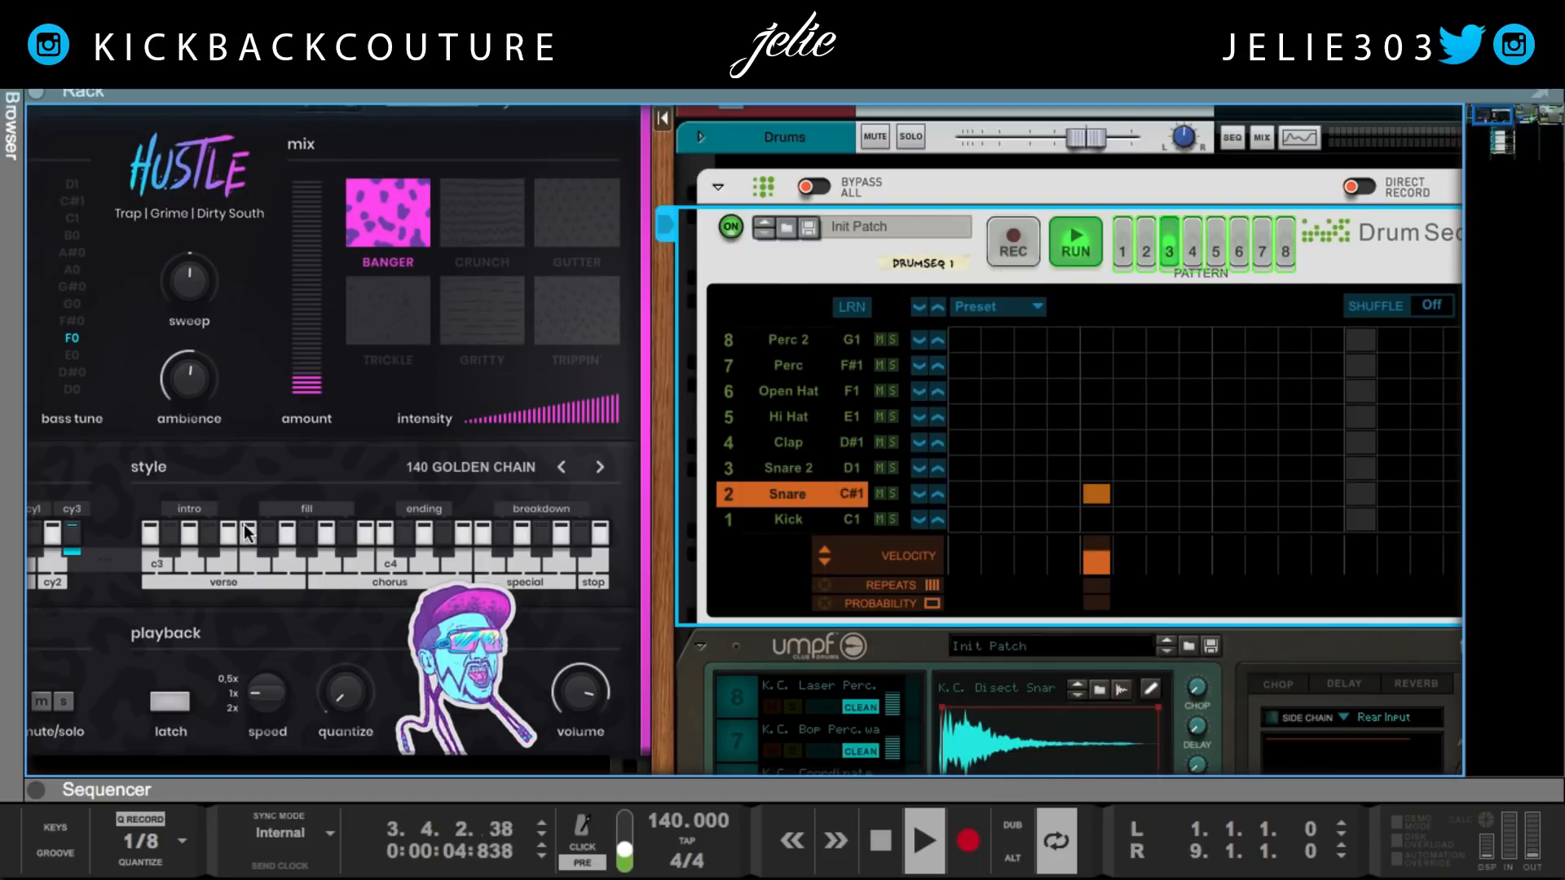
Step: Play the Hustle's fourth verse pattern together with DRUMSEQ 1, and stop the transport
click(247, 532)
key(space)
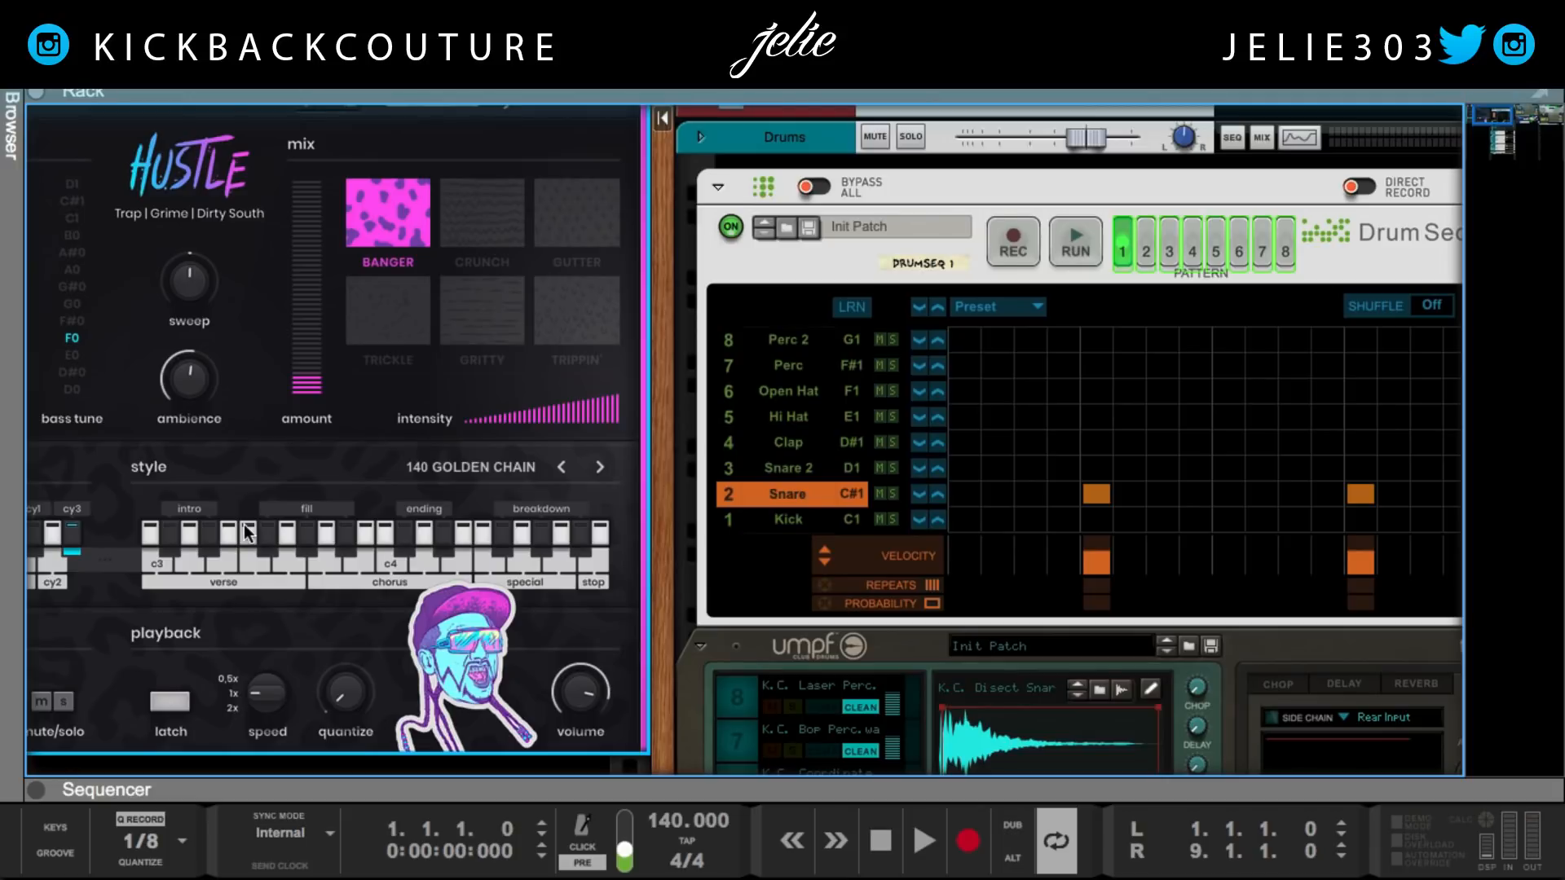
key(space)
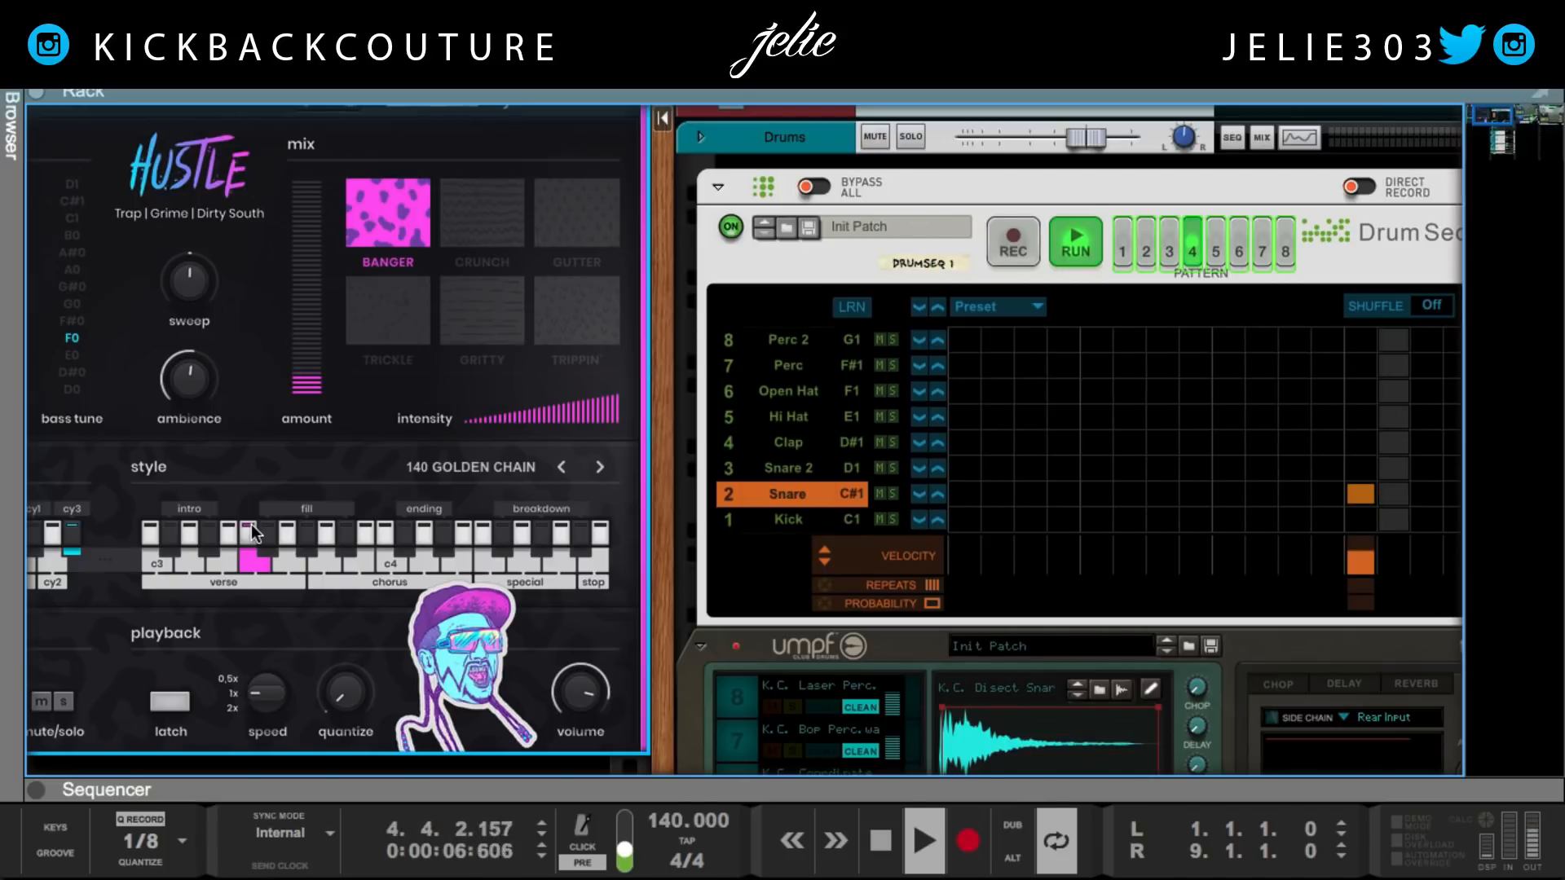
key(space)
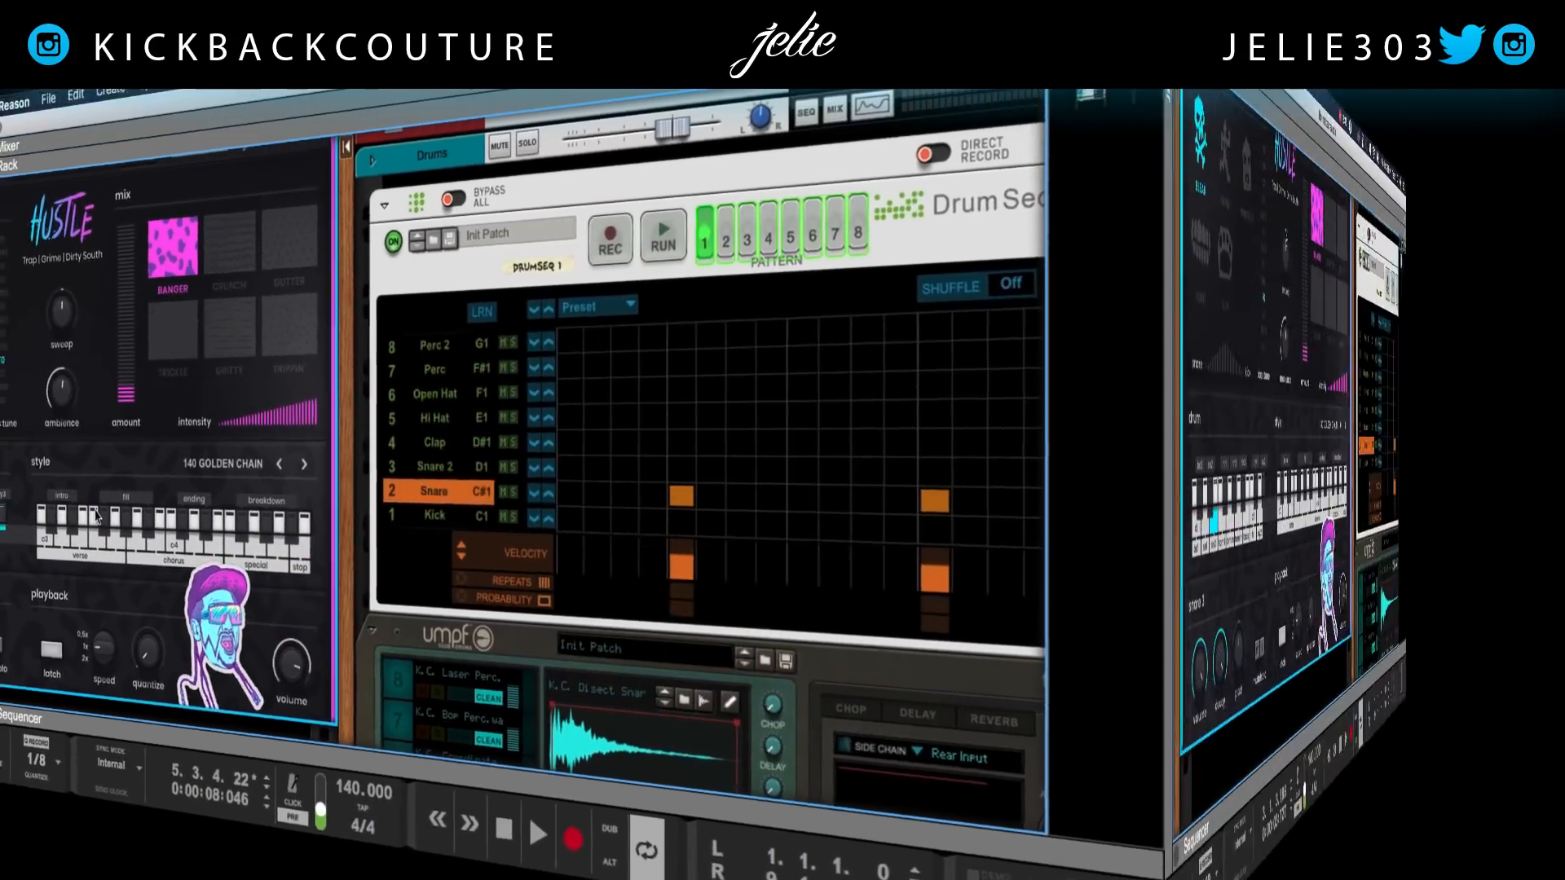
Step: Create a mix channel directly below the Hustle on the rear of the rack
key(Tab)
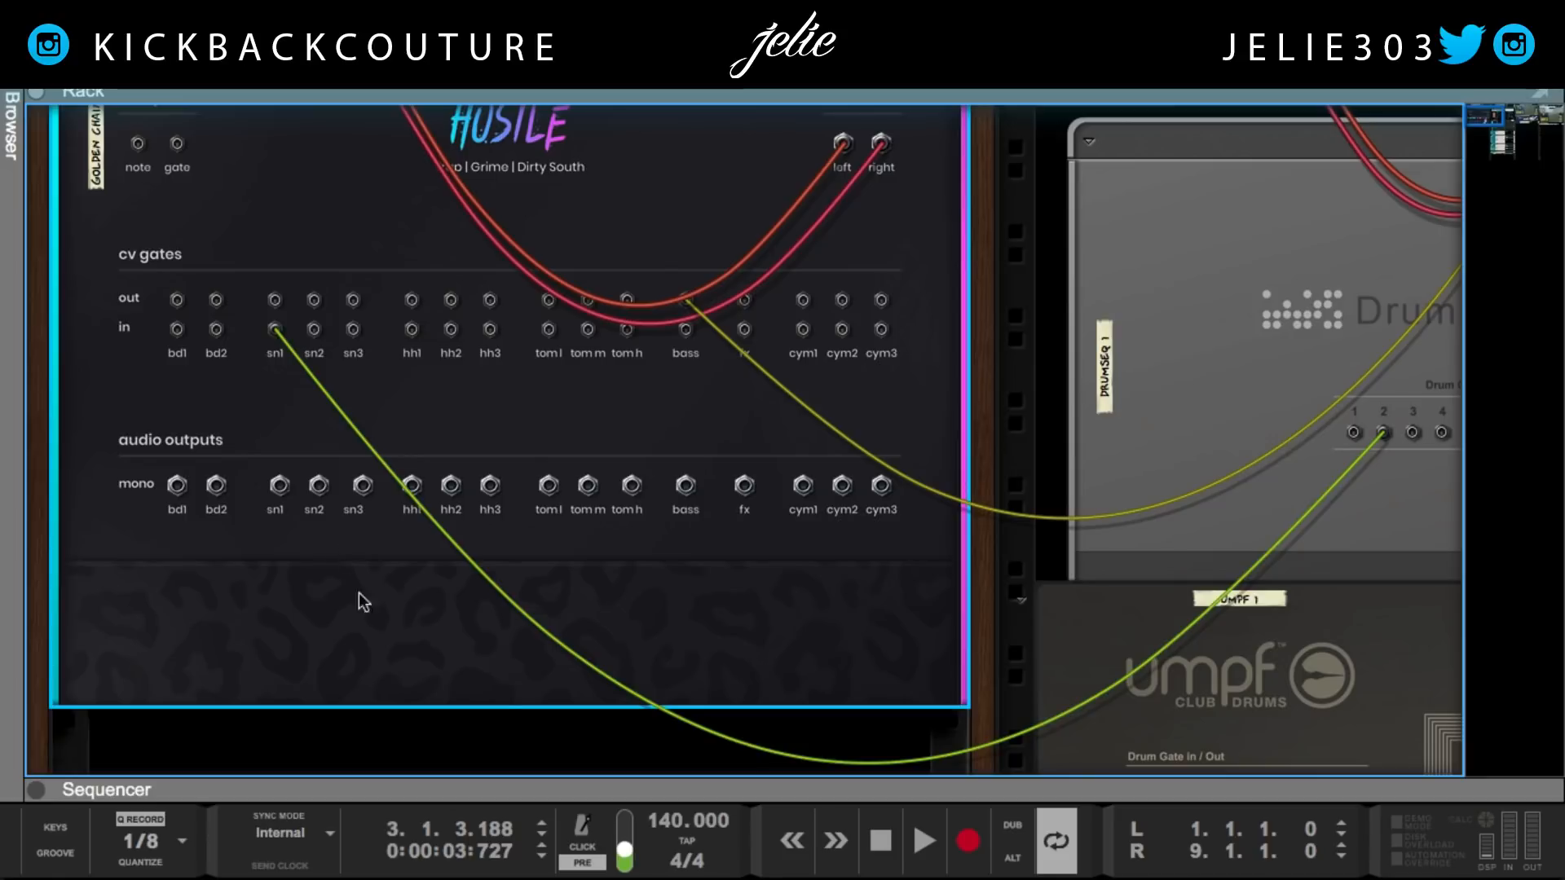
scroll(374, 662, down, 3)
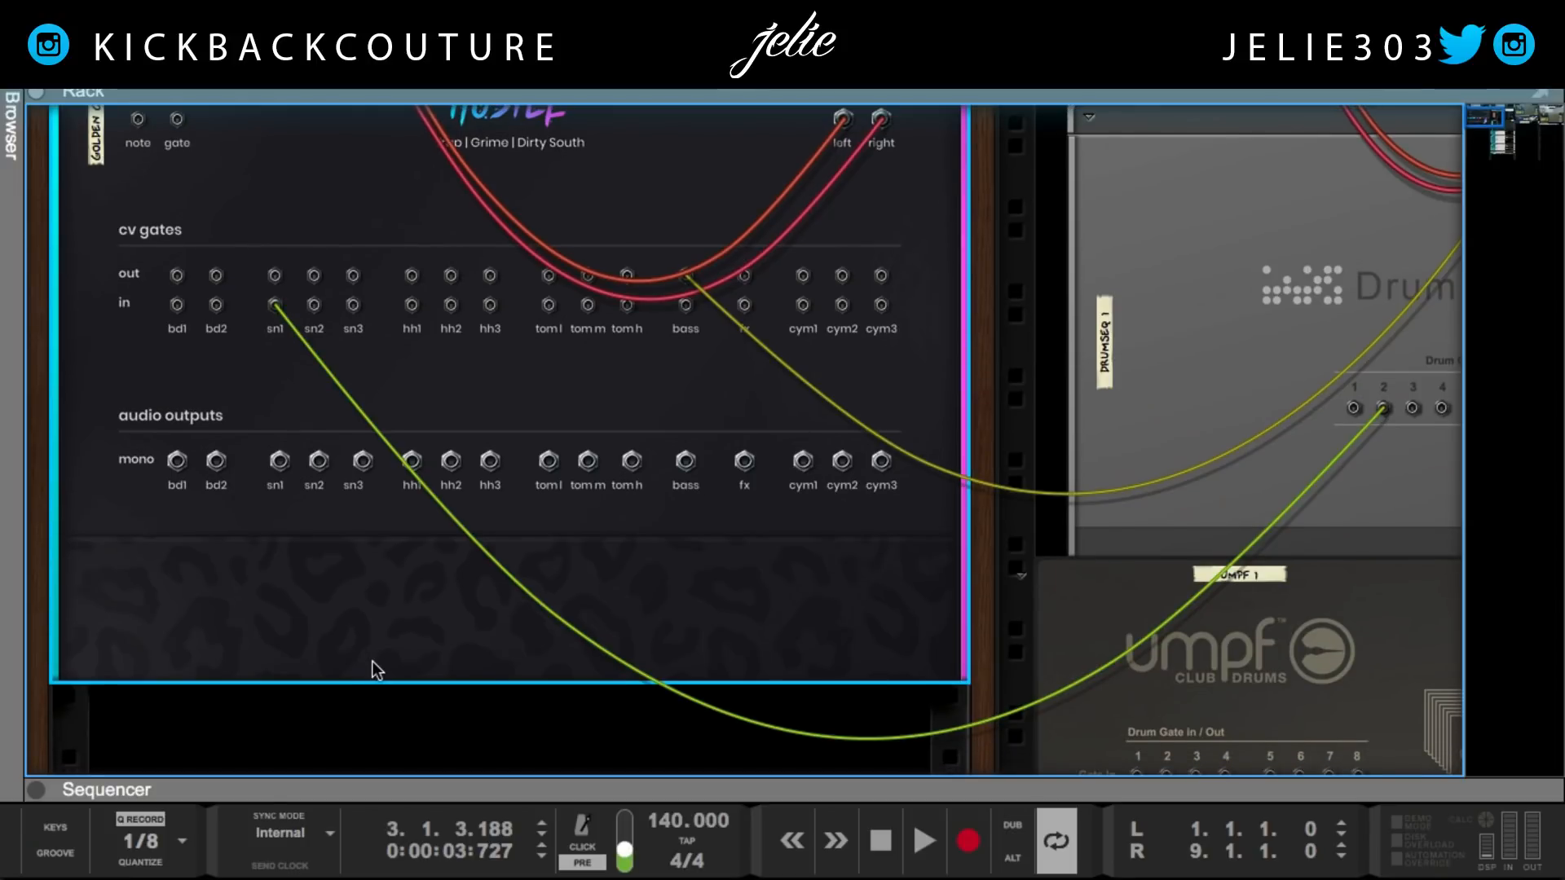
scroll(374, 662, down, 4)
right_click(381, 699)
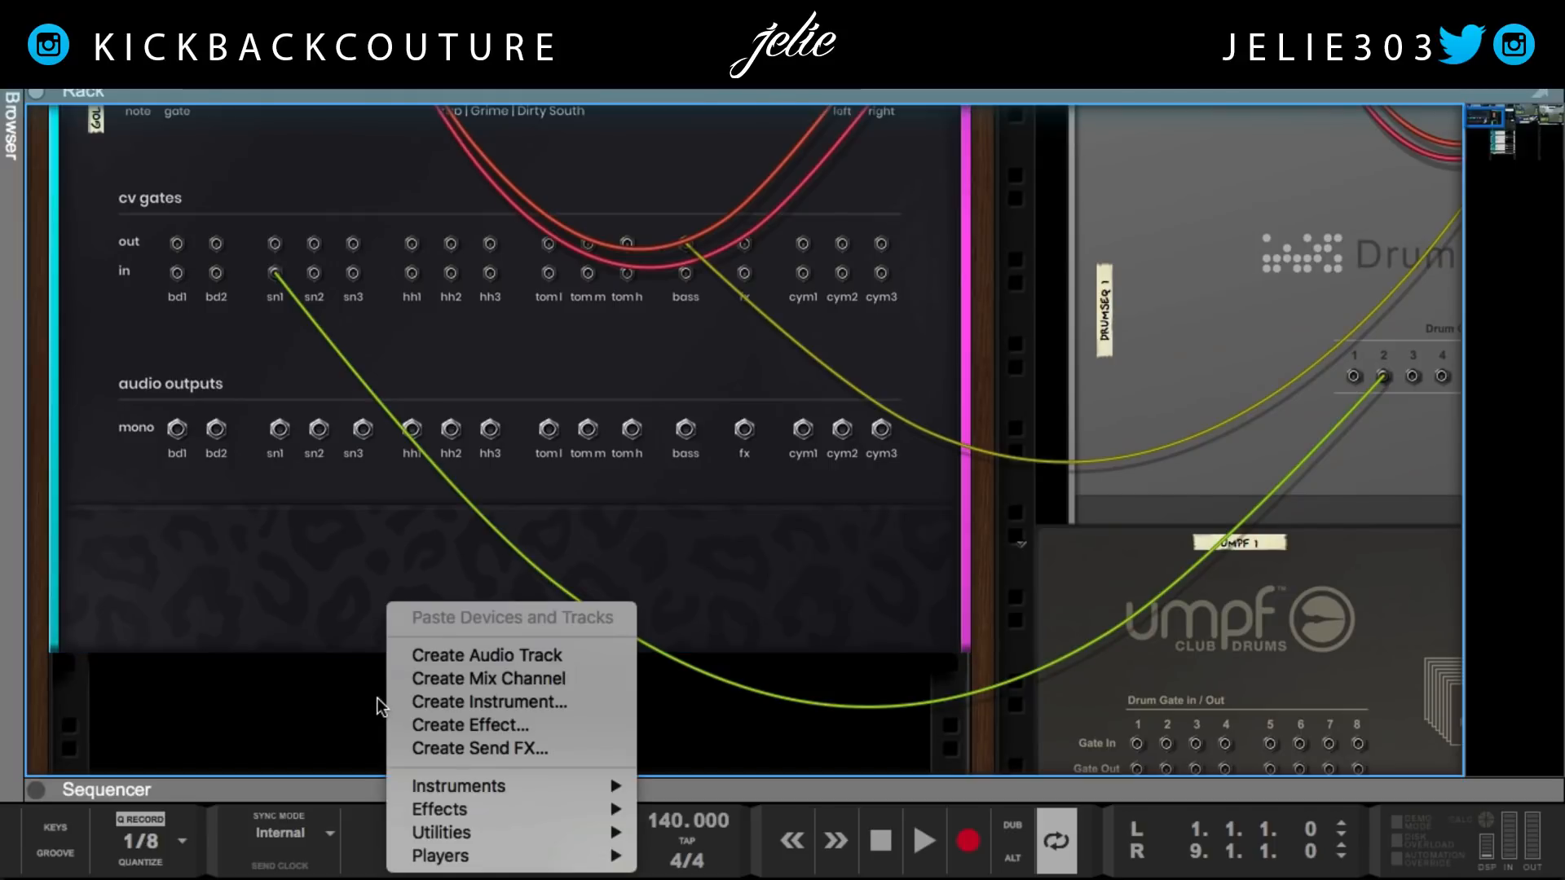
click(469, 681)
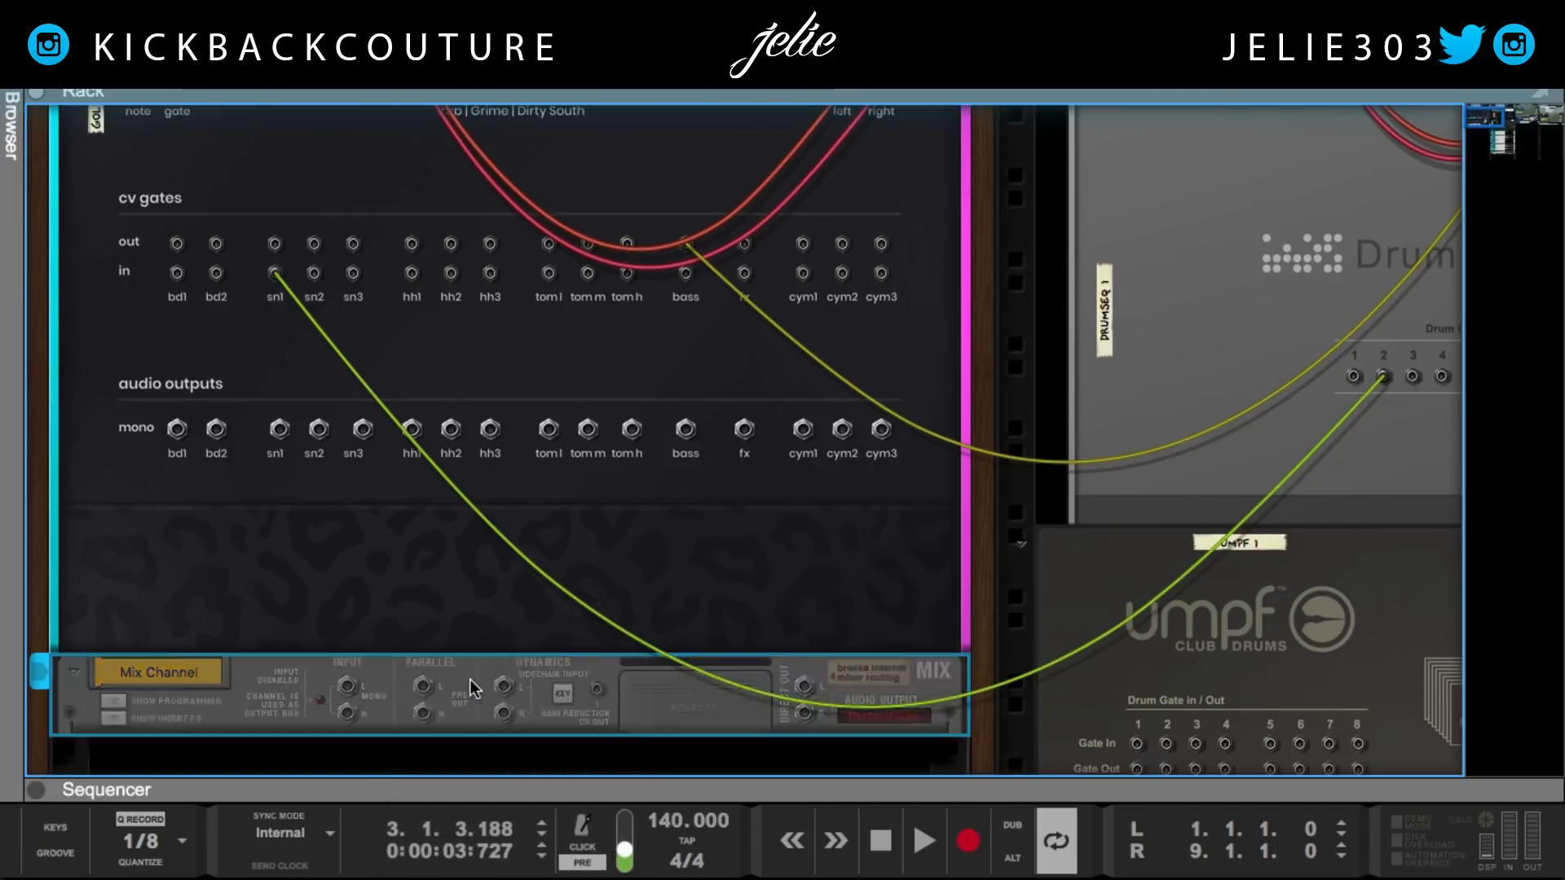
Step: Show the new mix channel's insert FX section and add an FXpansion DCAM EnvShaper to it
click(114, 718)
right_click(149, 748)
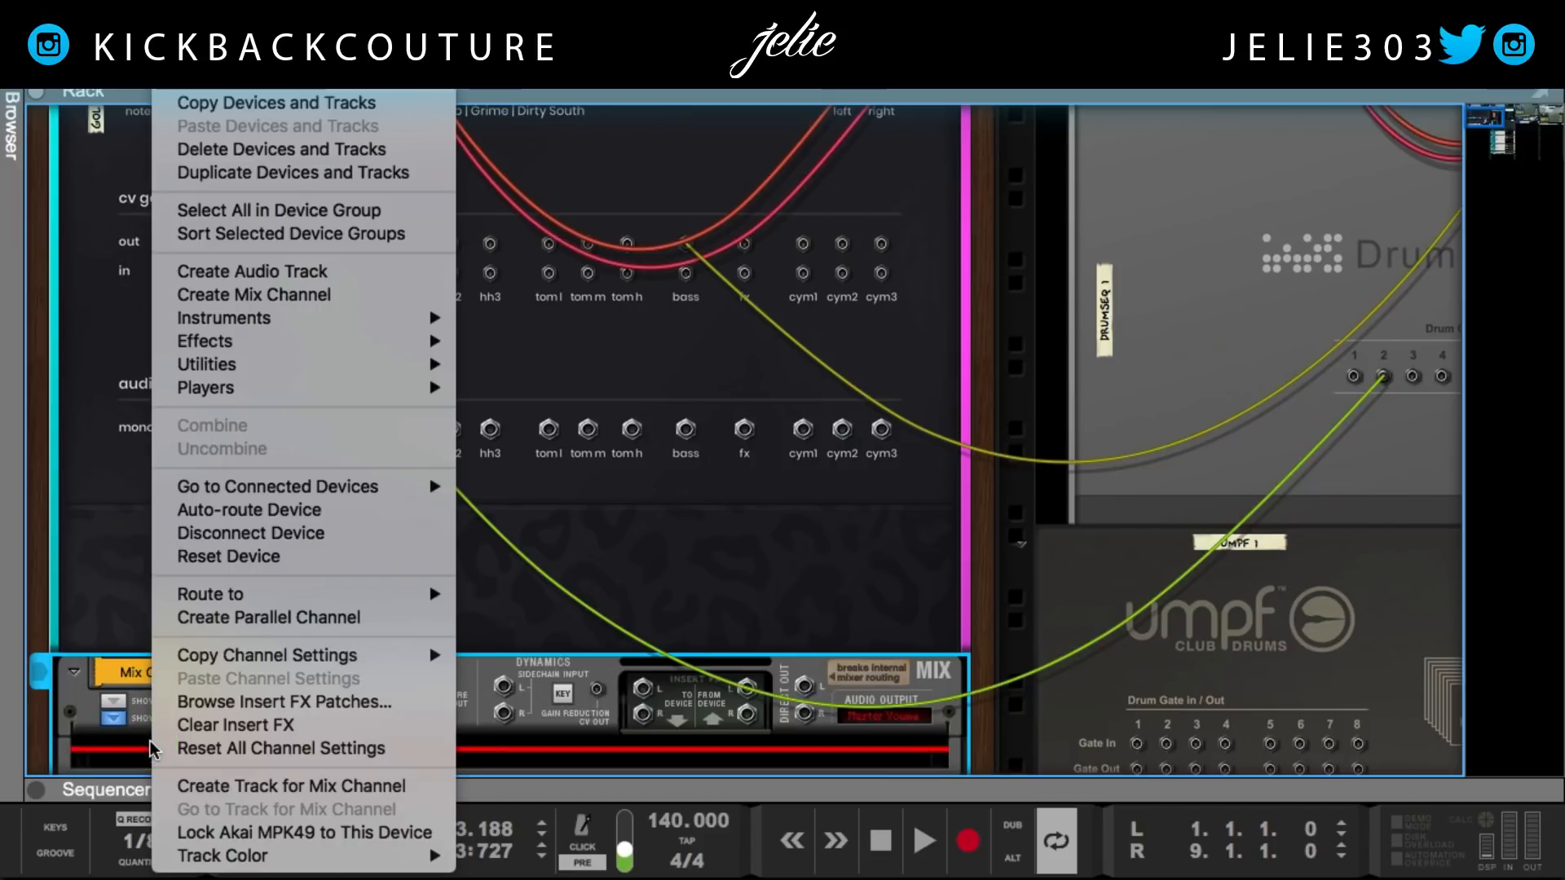
mouse_move(273, 342)
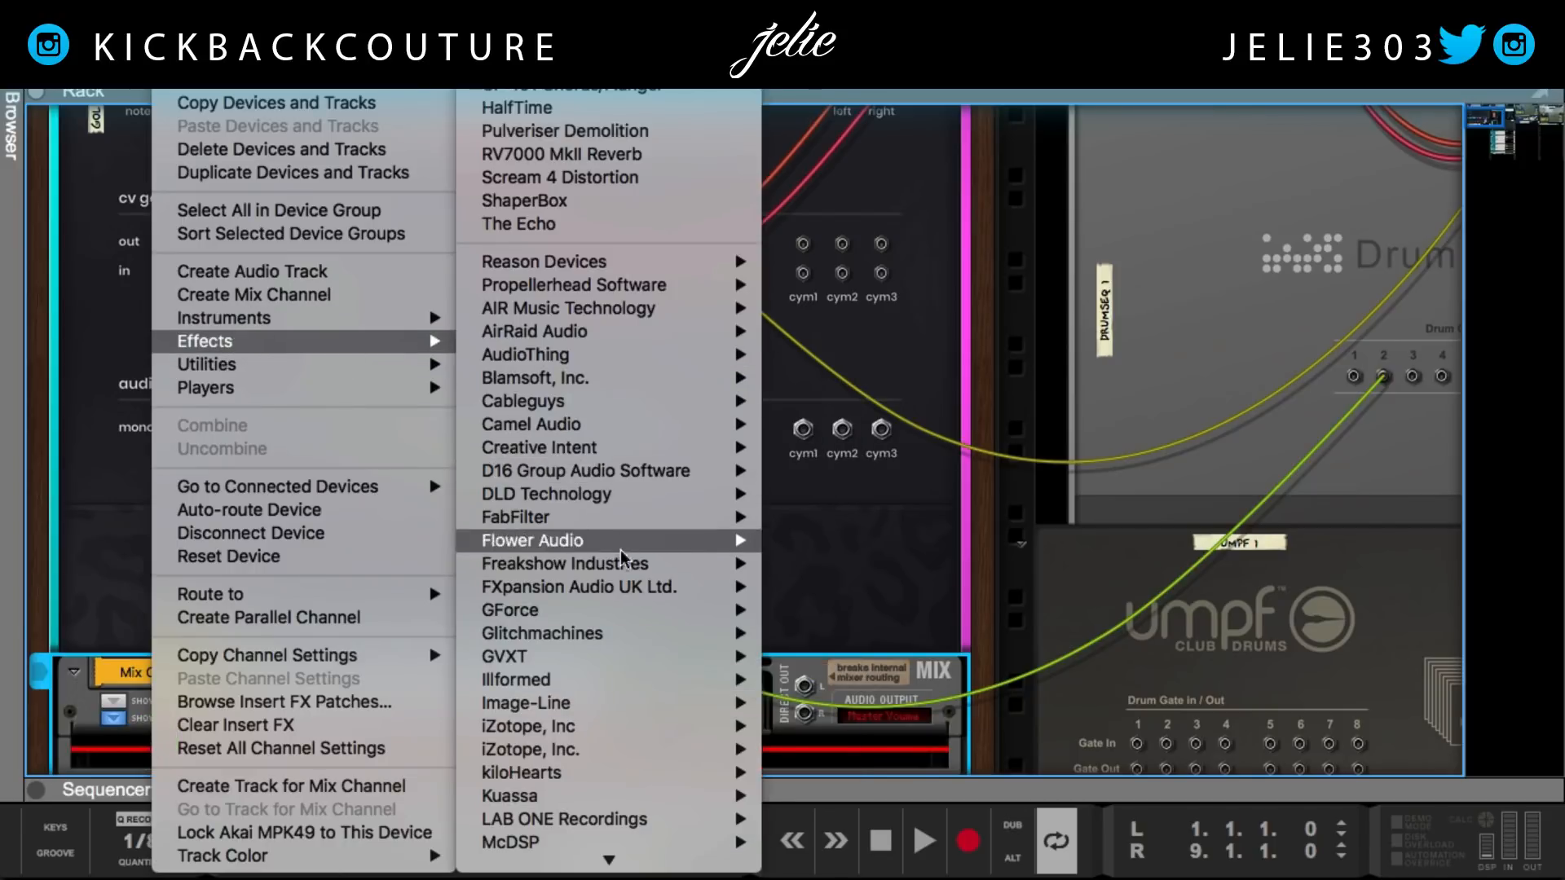
mouse_move(632, 590)
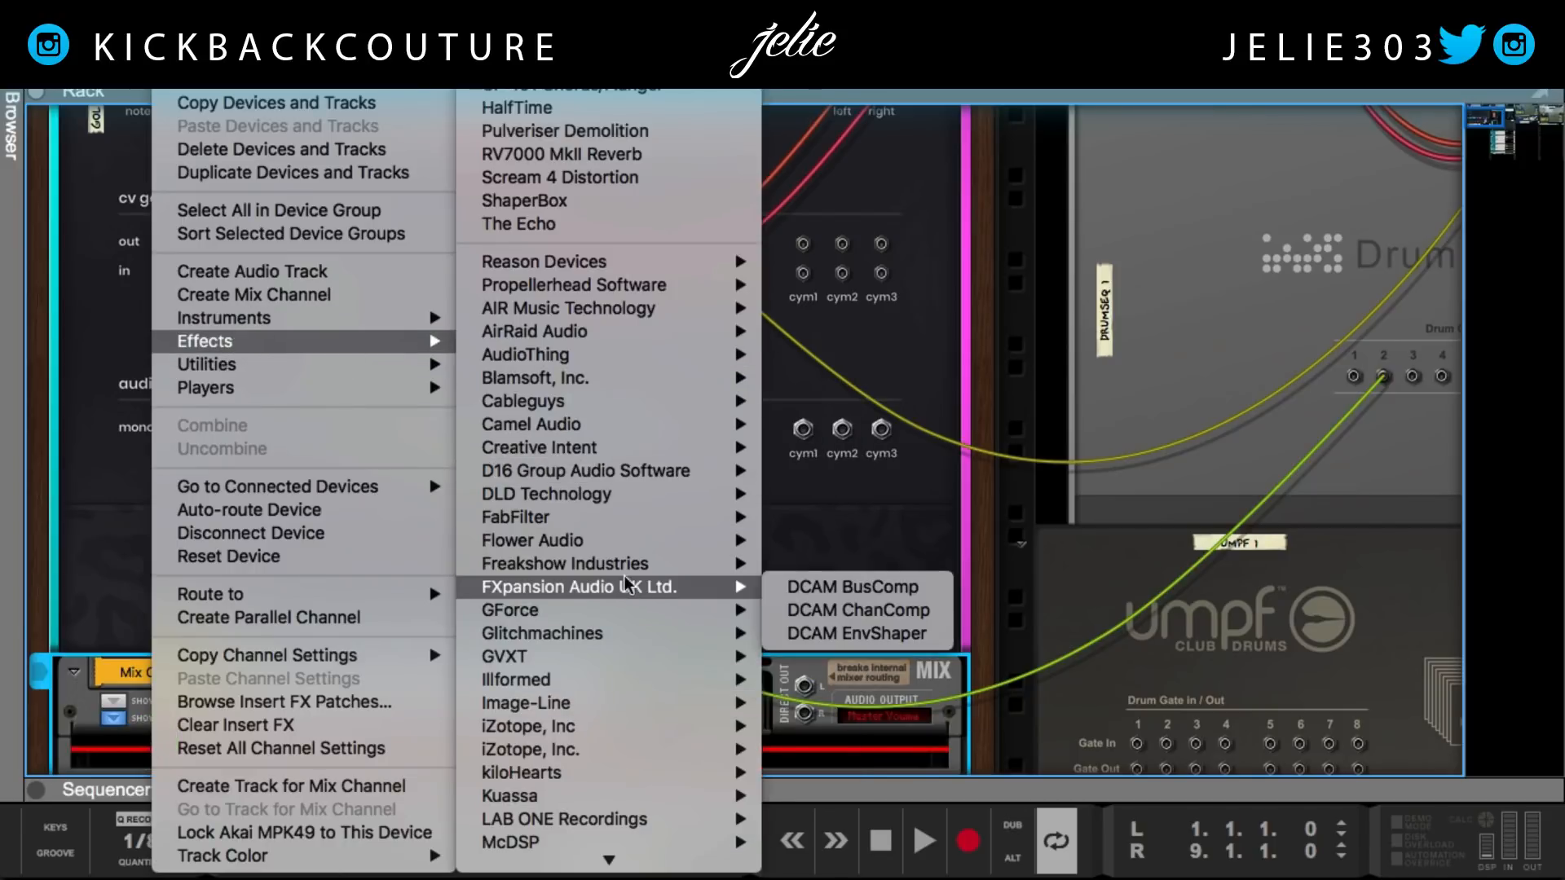
click(910, 639)
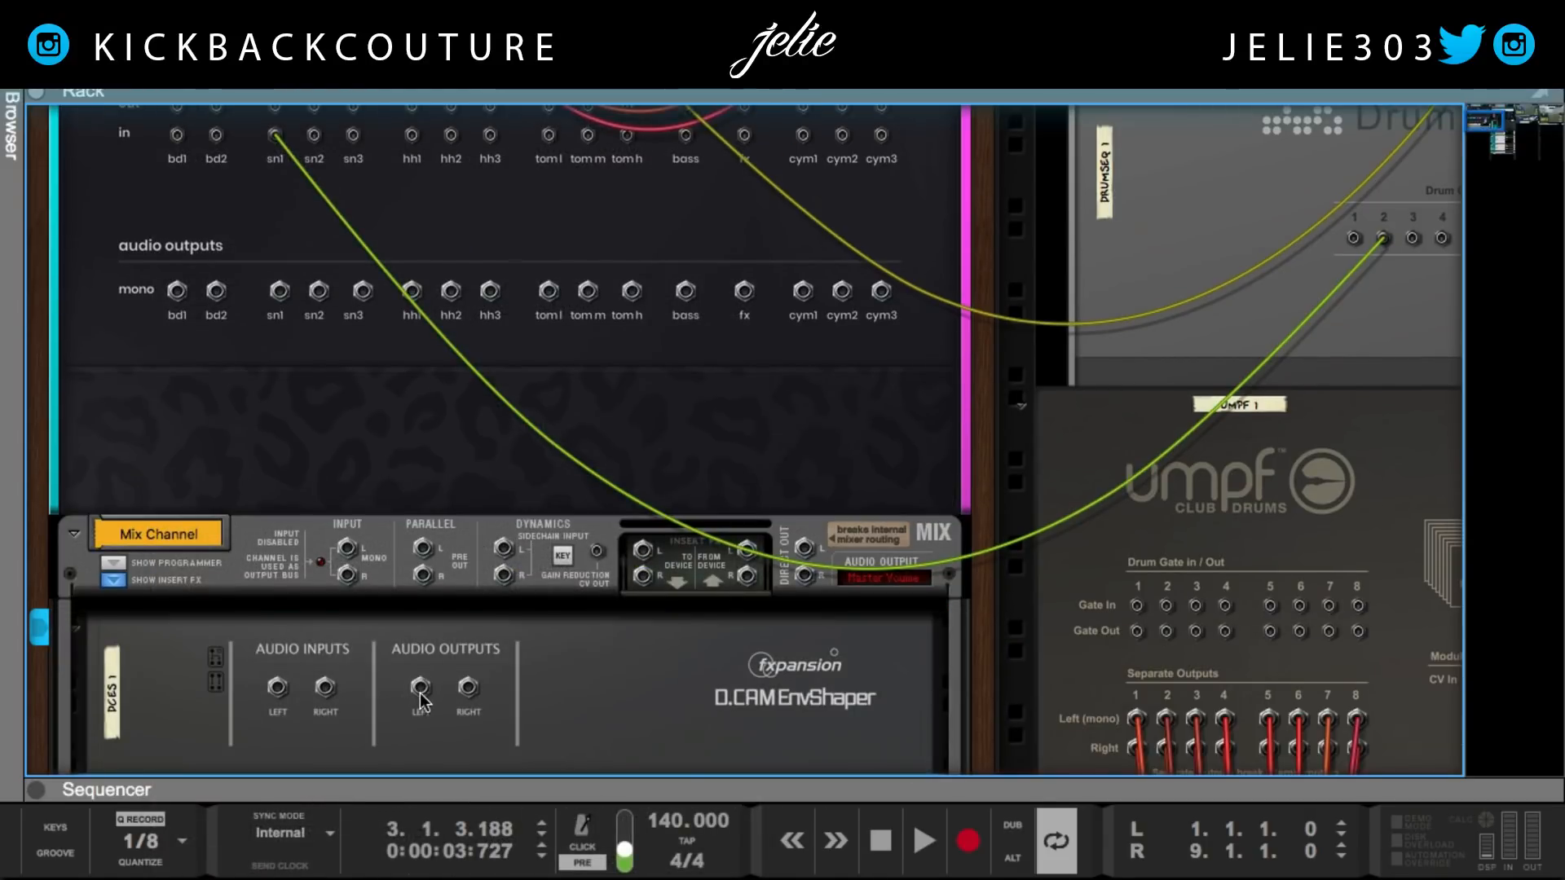
Step: Connect the EnvShaper's audio outputs to the mix channel input and the Hustle's sn1 audio output to the EnvShaper's left input
drag(421, 689, 347, 548)
scroll(340, 659, up, 2)
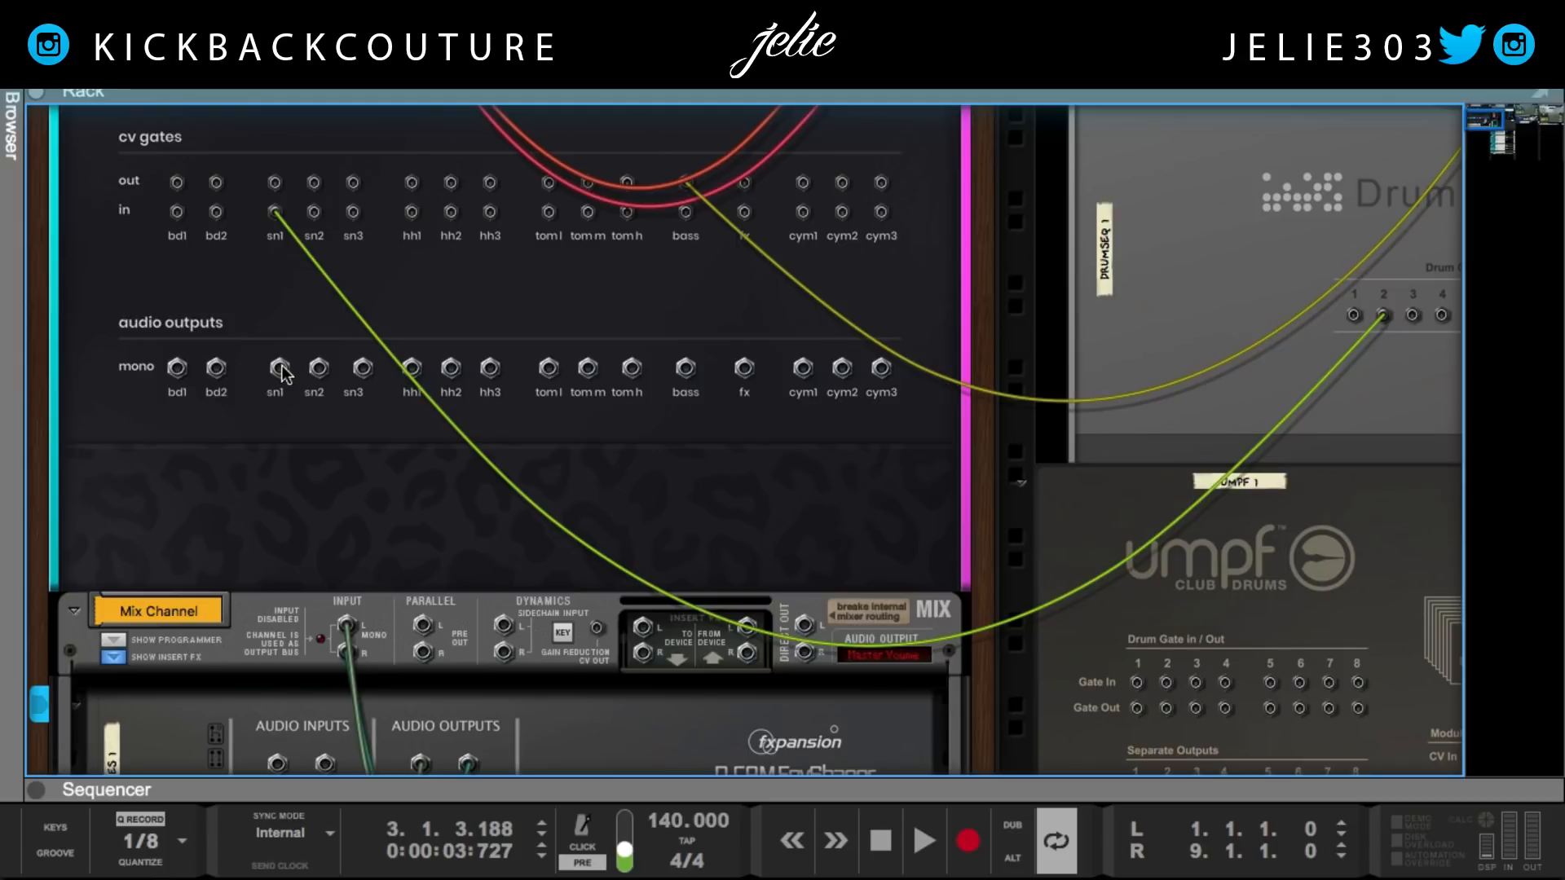
key(Tab)
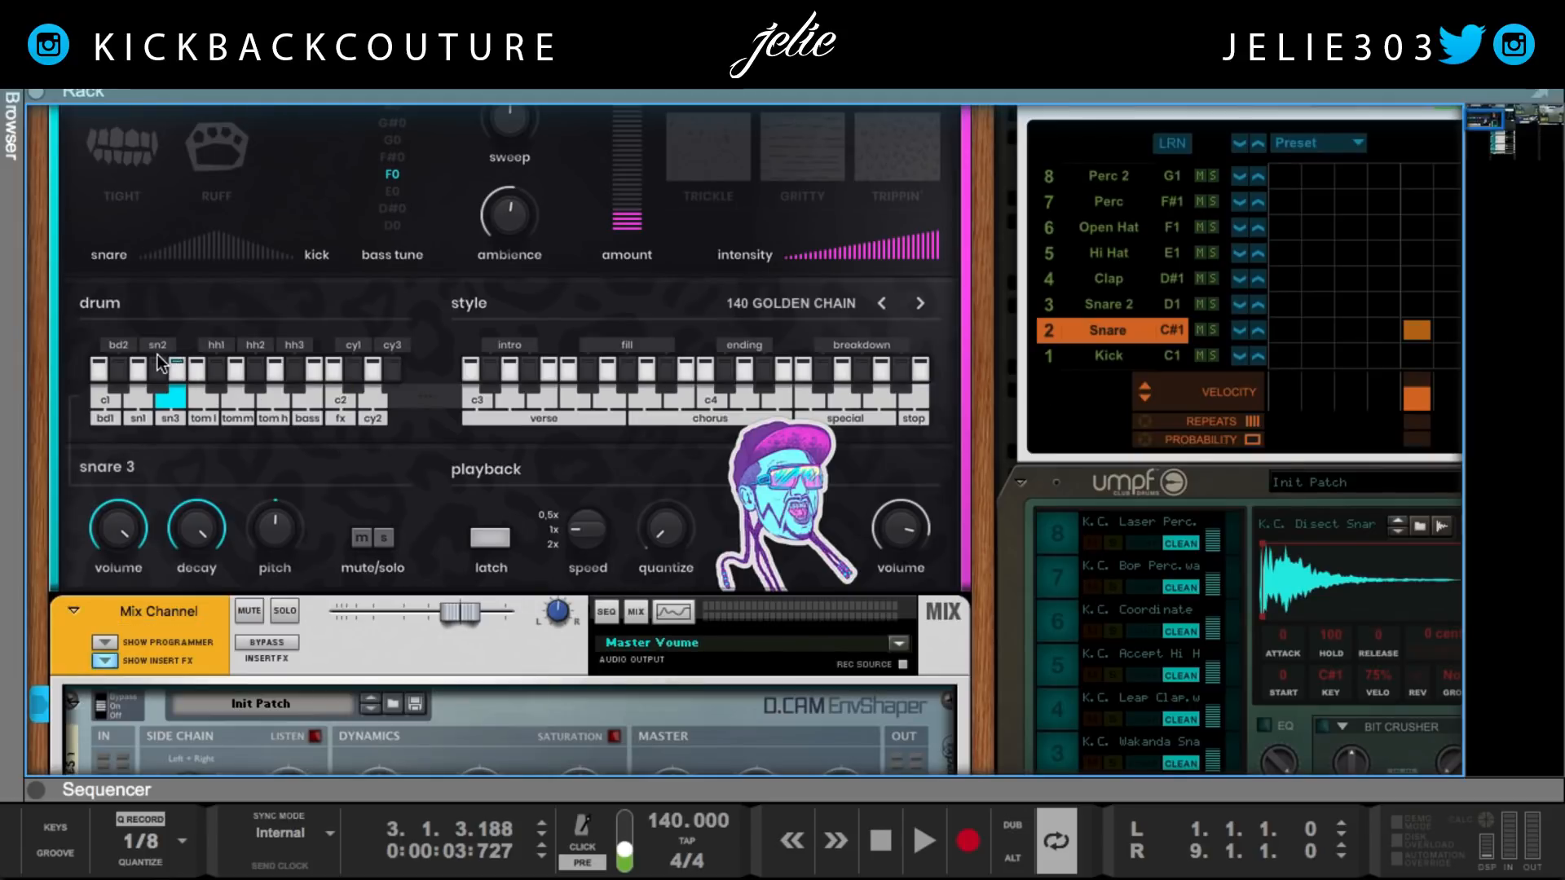
key(Tab)
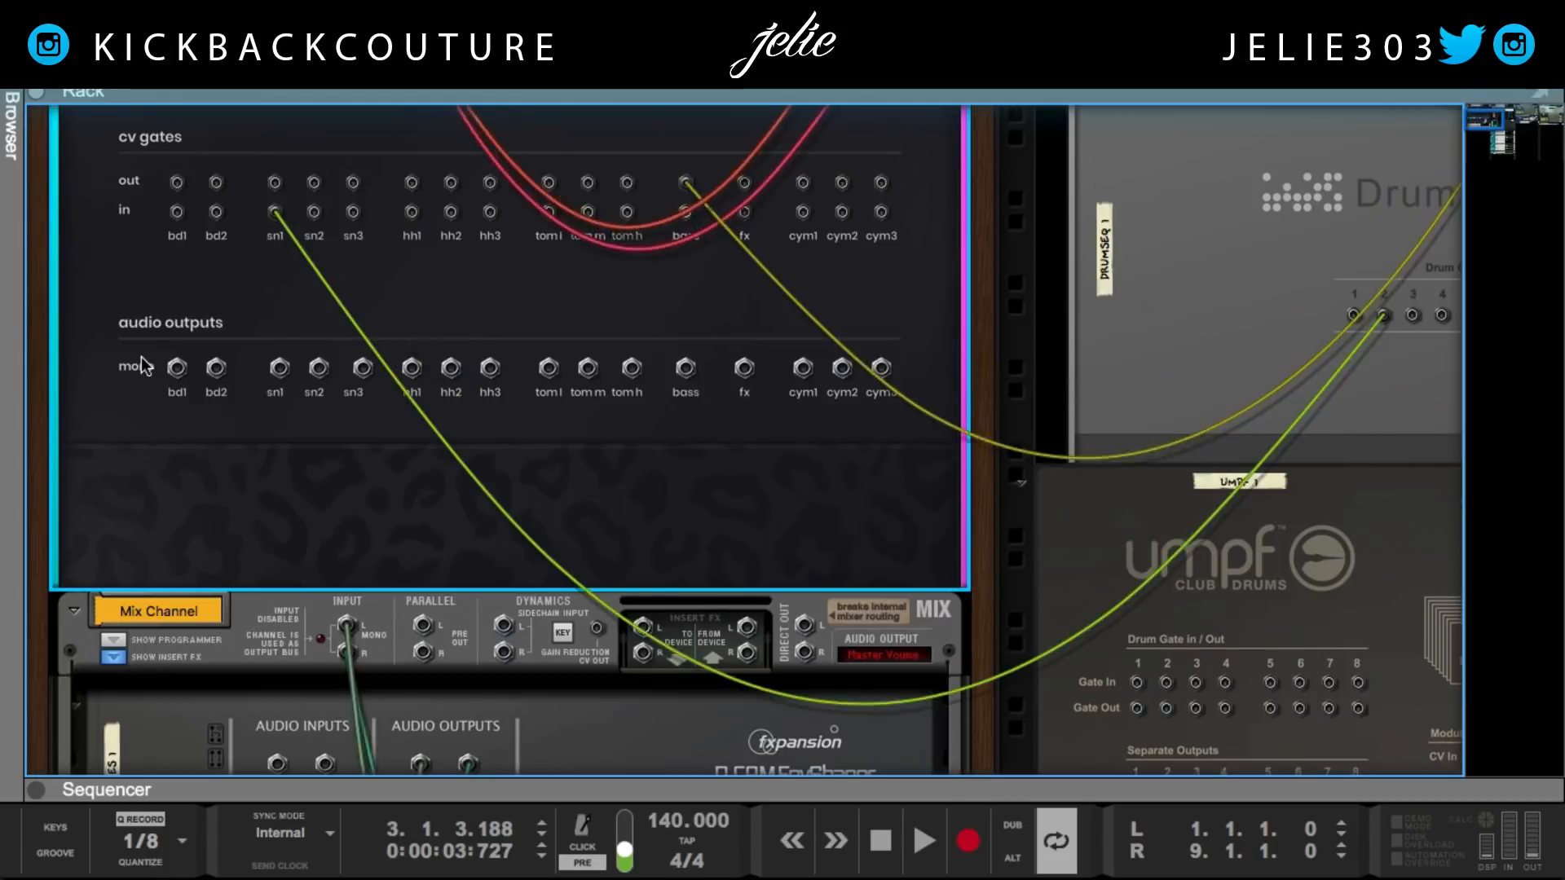
scroll(304, 456, down, 3)
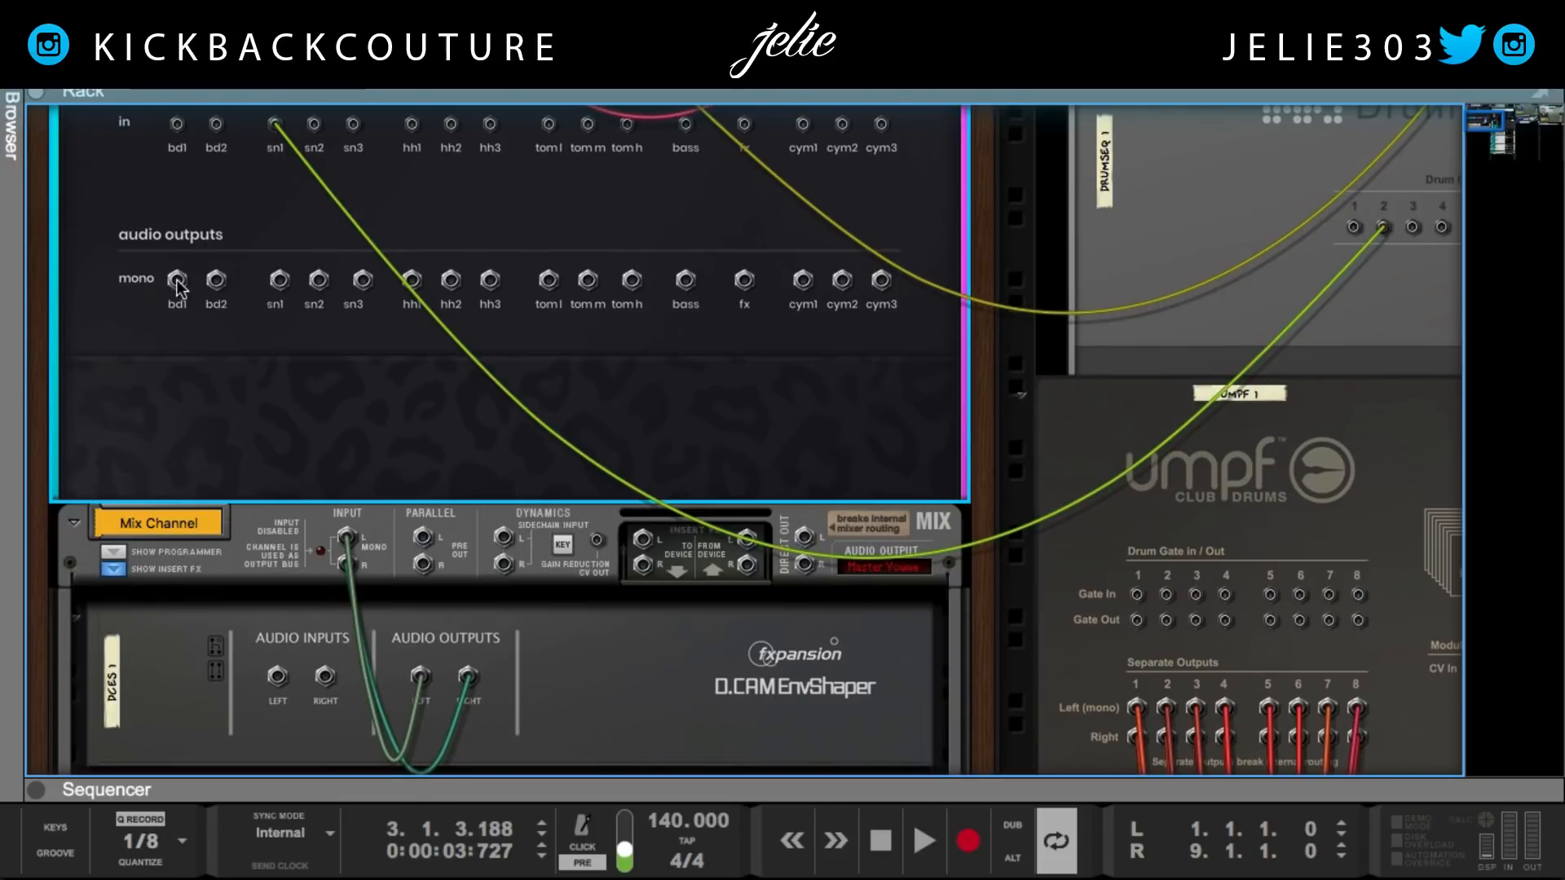
drag(279, 279, 280, 682)
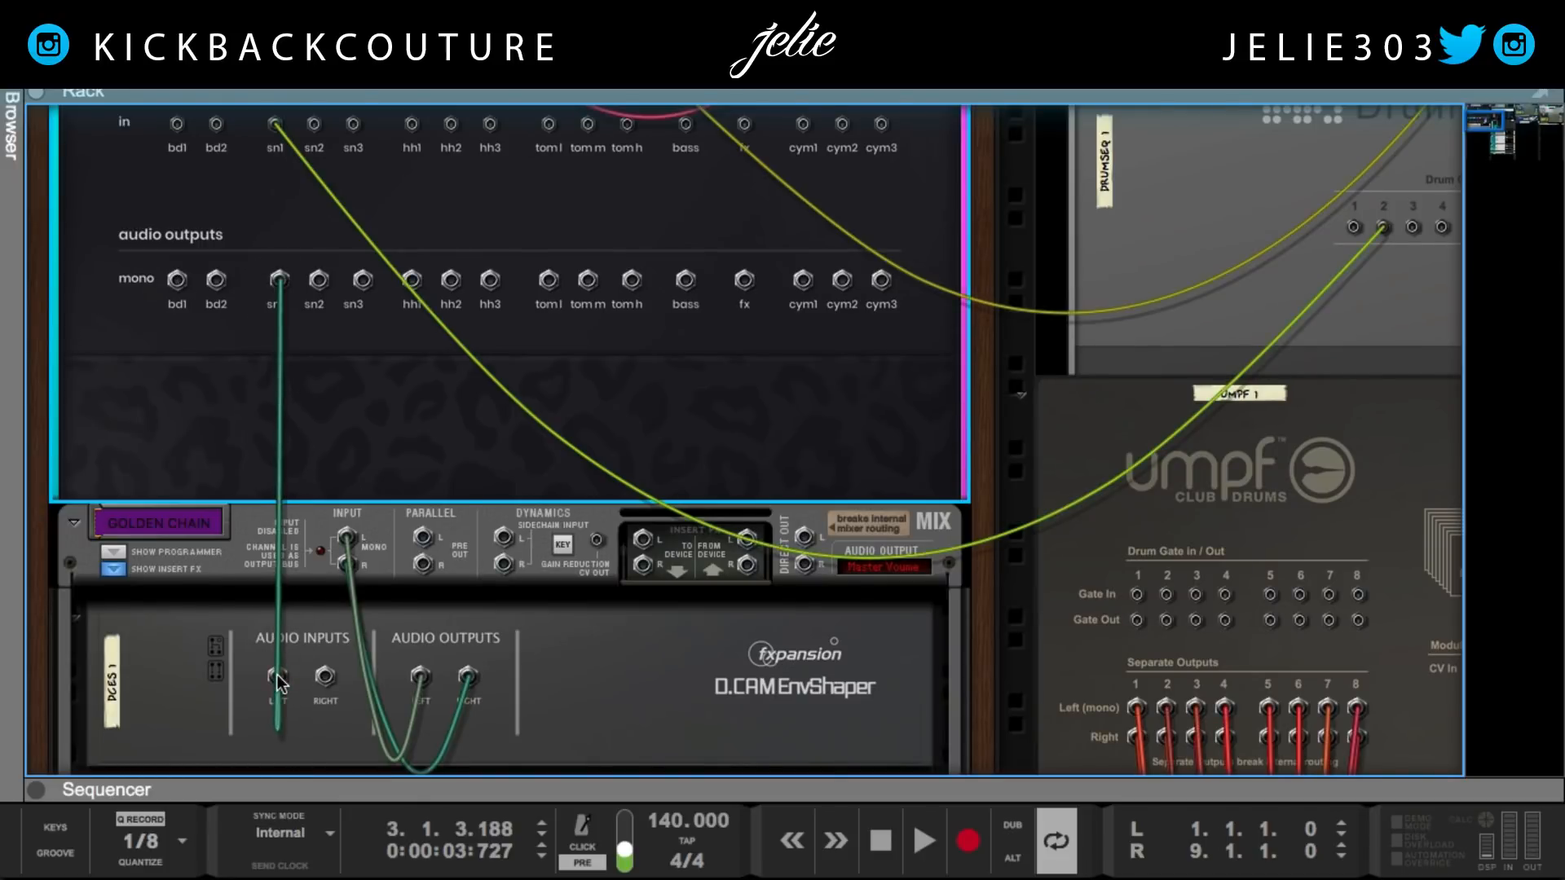
Step: From the rack front, trigger the Hustle's snare 1 and play its third and fourth verse patterns through the new routing
key(Tab)
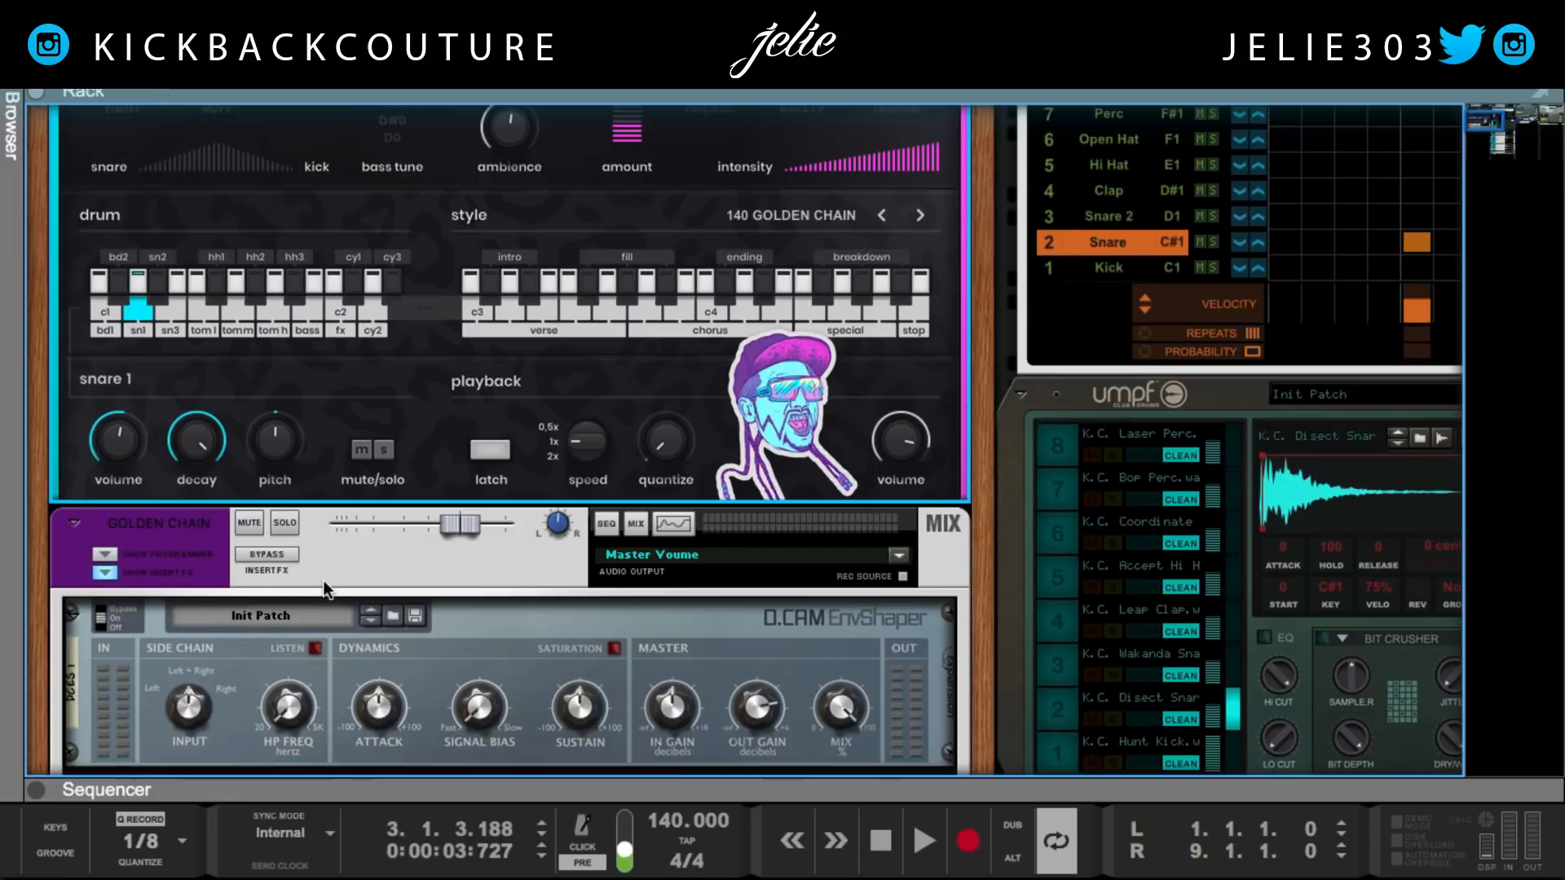
scroll(324, 580, down, 1)
click(139, 244)
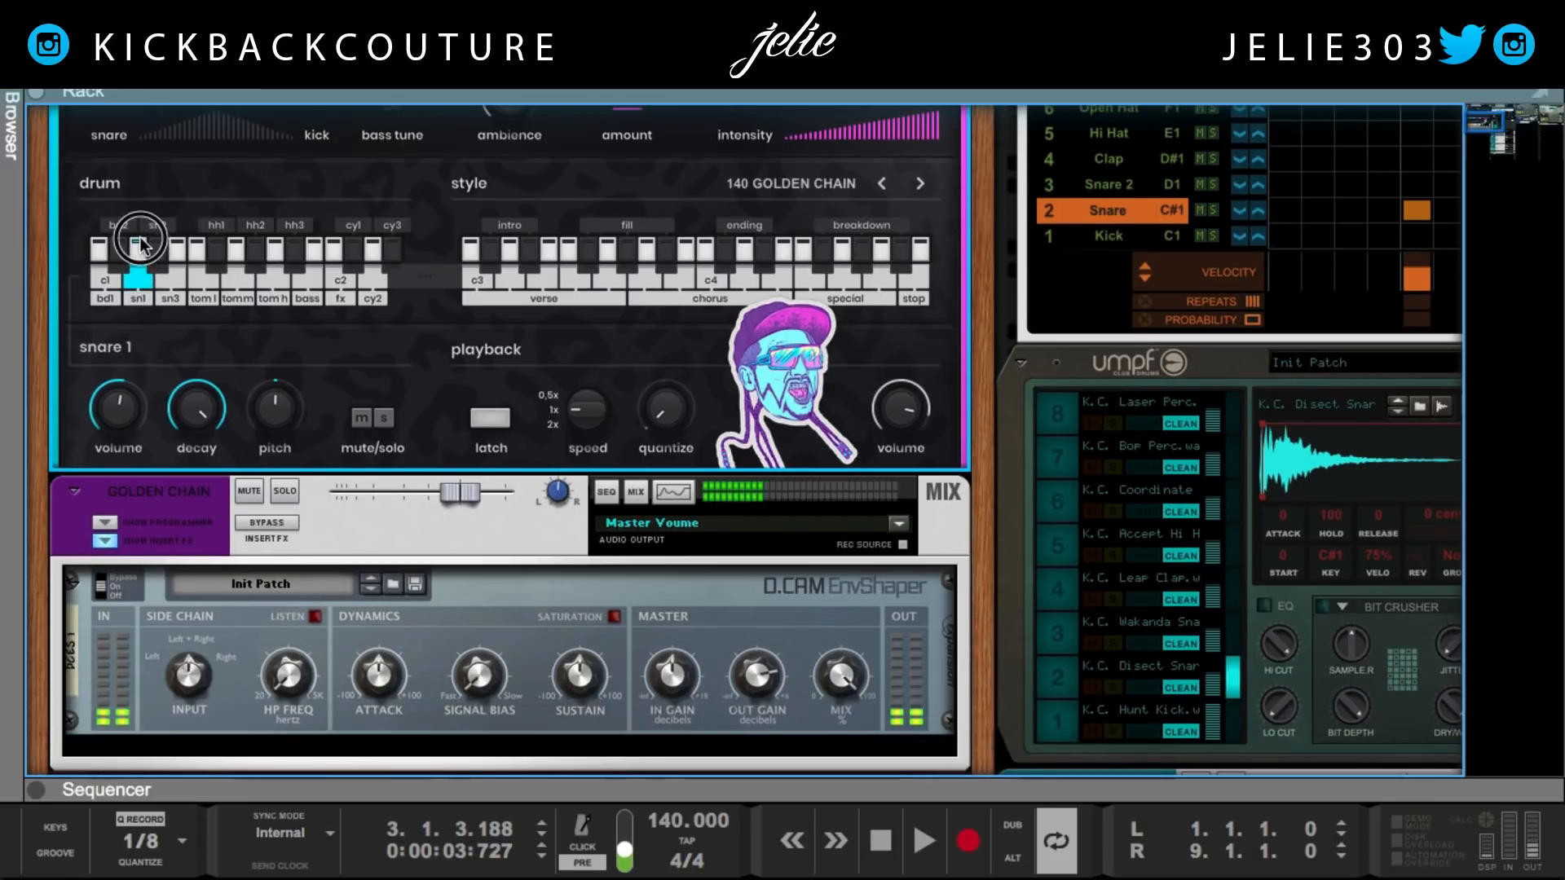
click(543, 277)
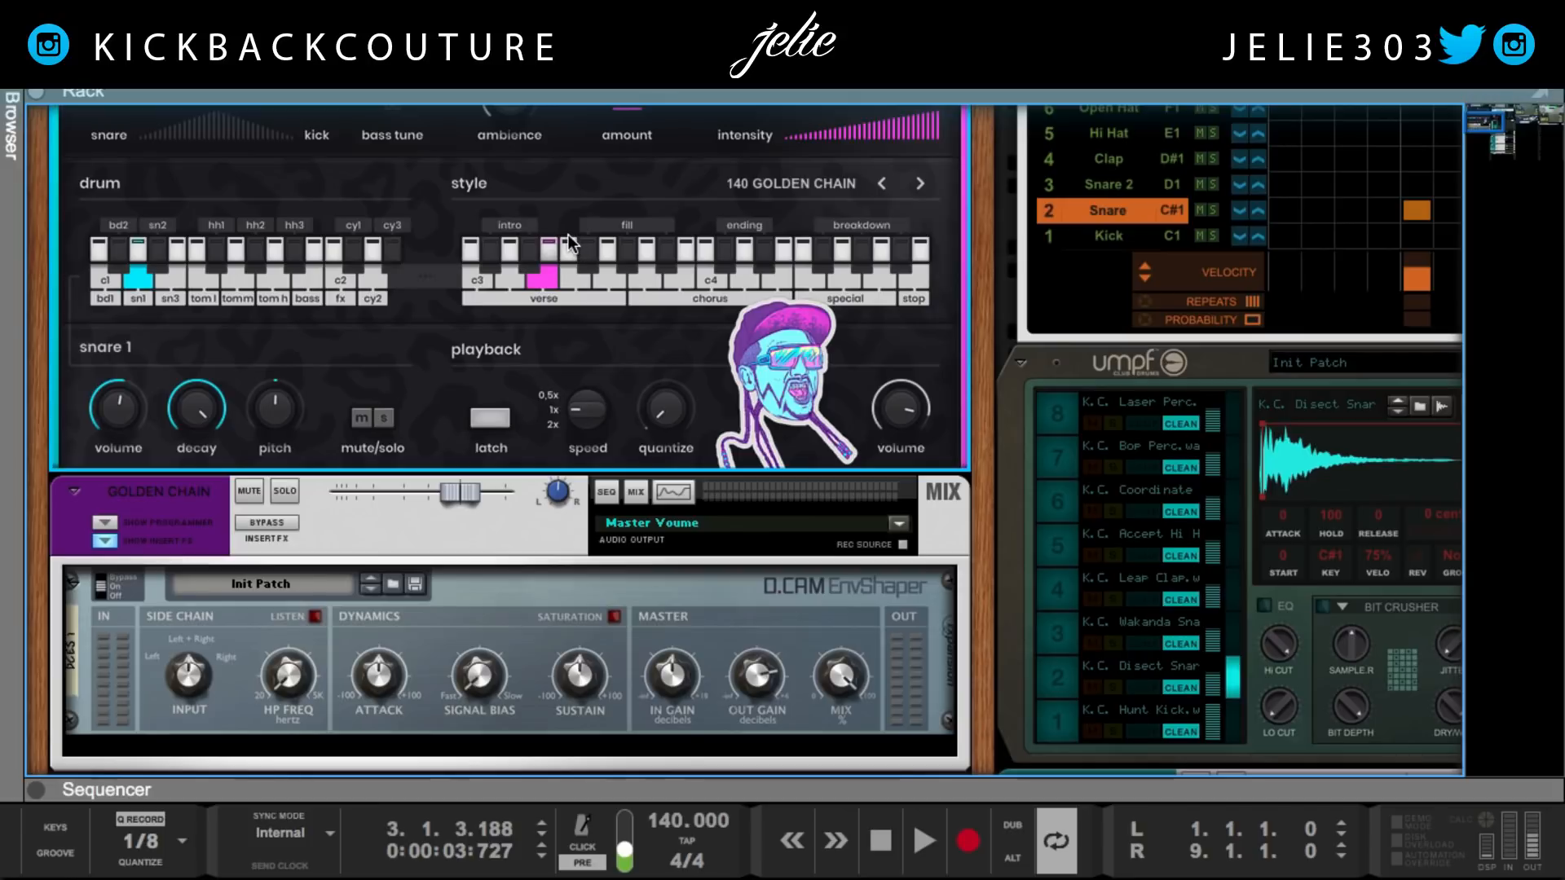
click(568, 244)
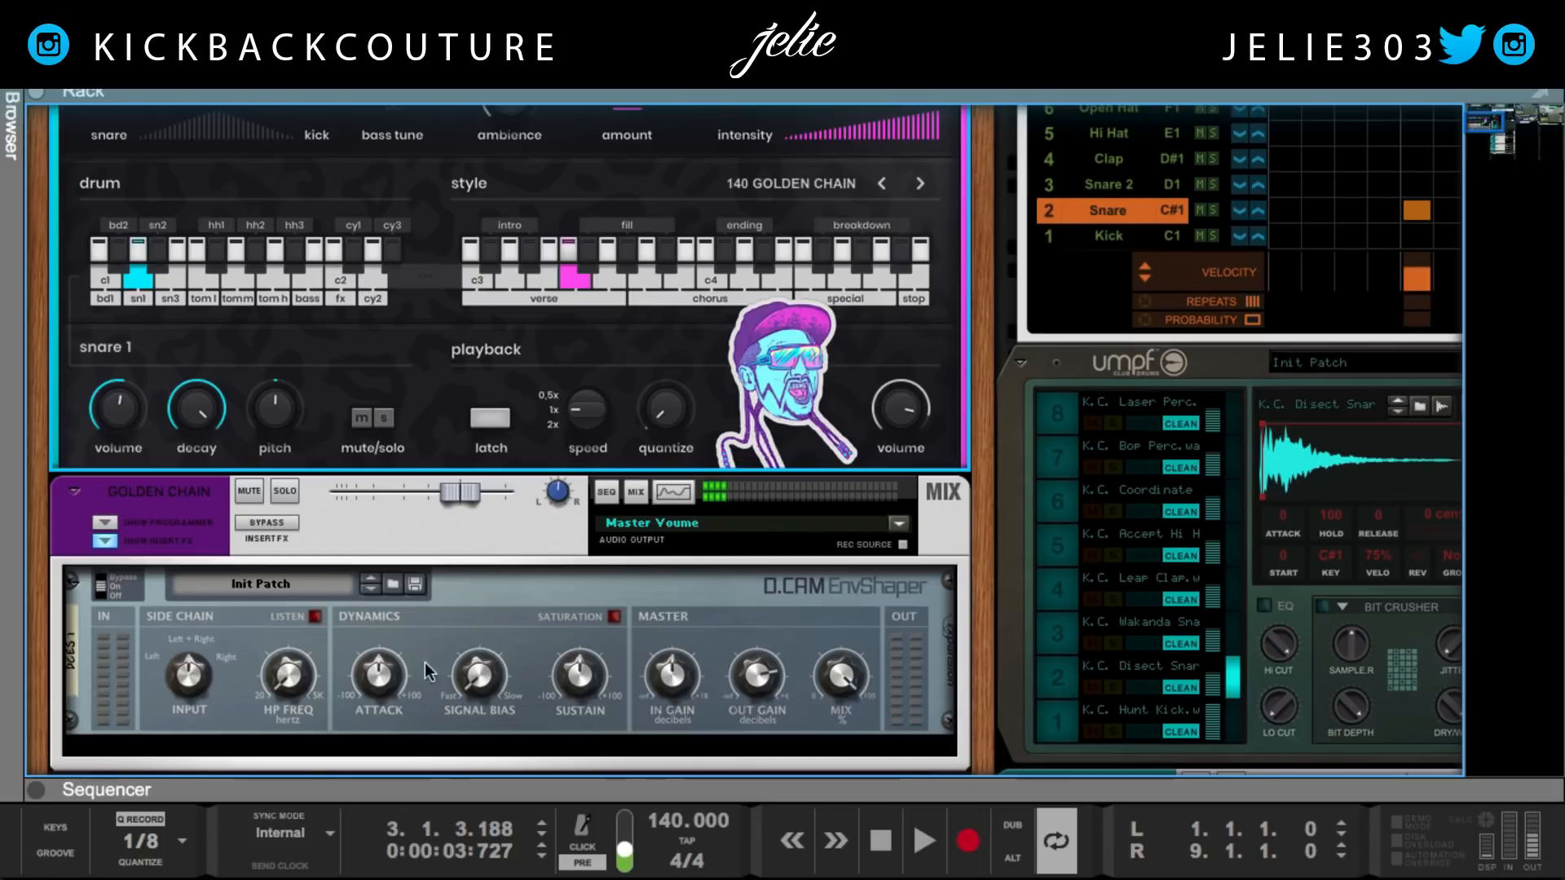
Step: Set the EnvShaper's attack to 59% and lower its sustain while the fourth verse pattern plays, and stop playback
drag(375, 667, 368, 659)
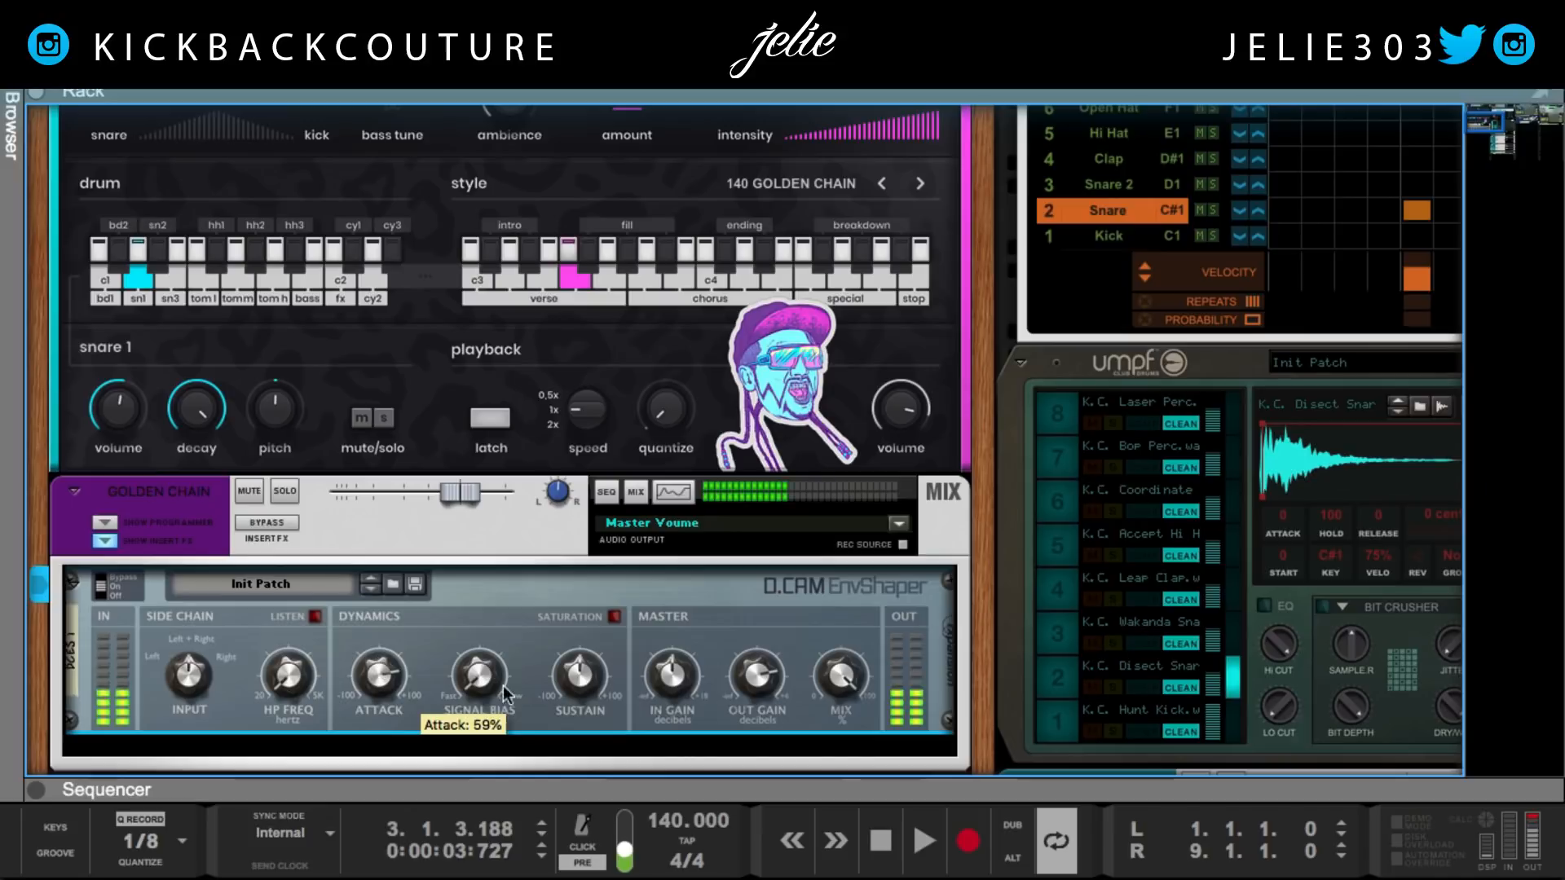
drag(574, 678, 572, 706)
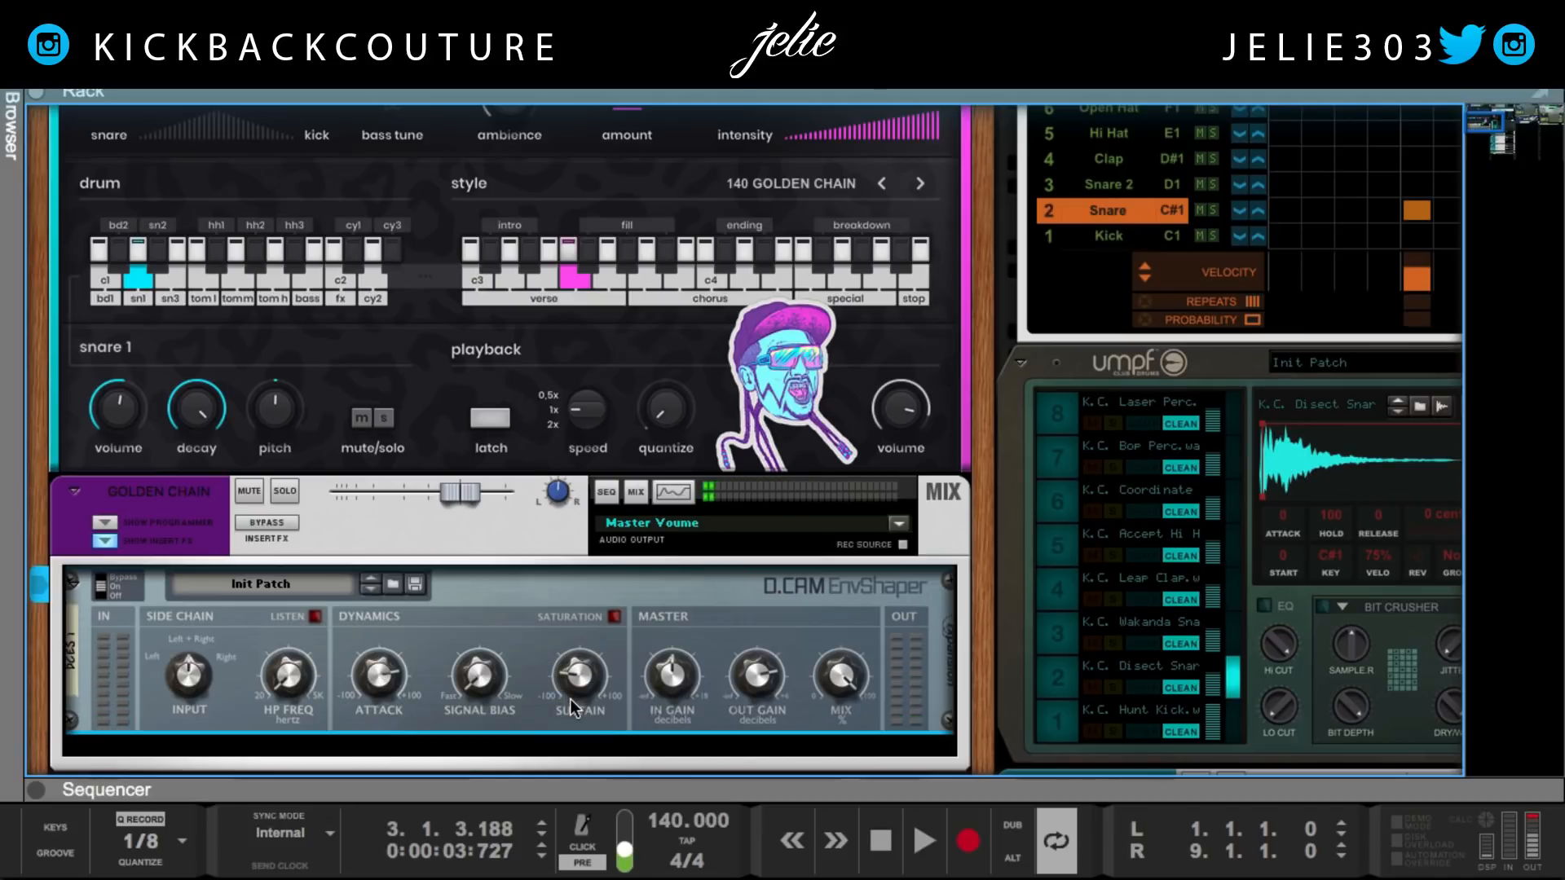
scroll(569, 697, up, 2)
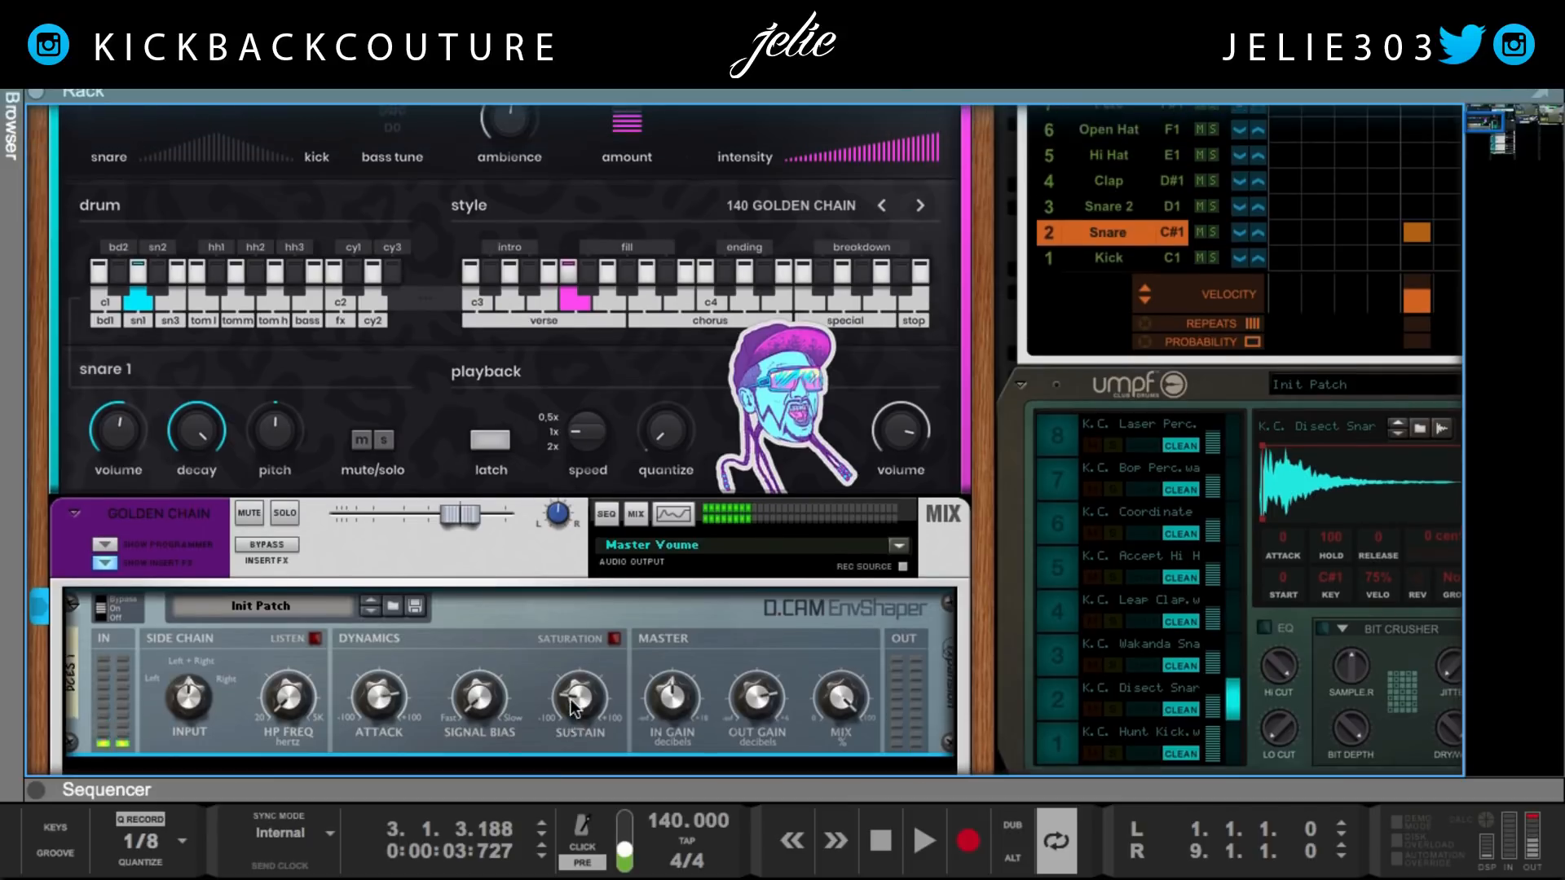
key(space)
key(space)
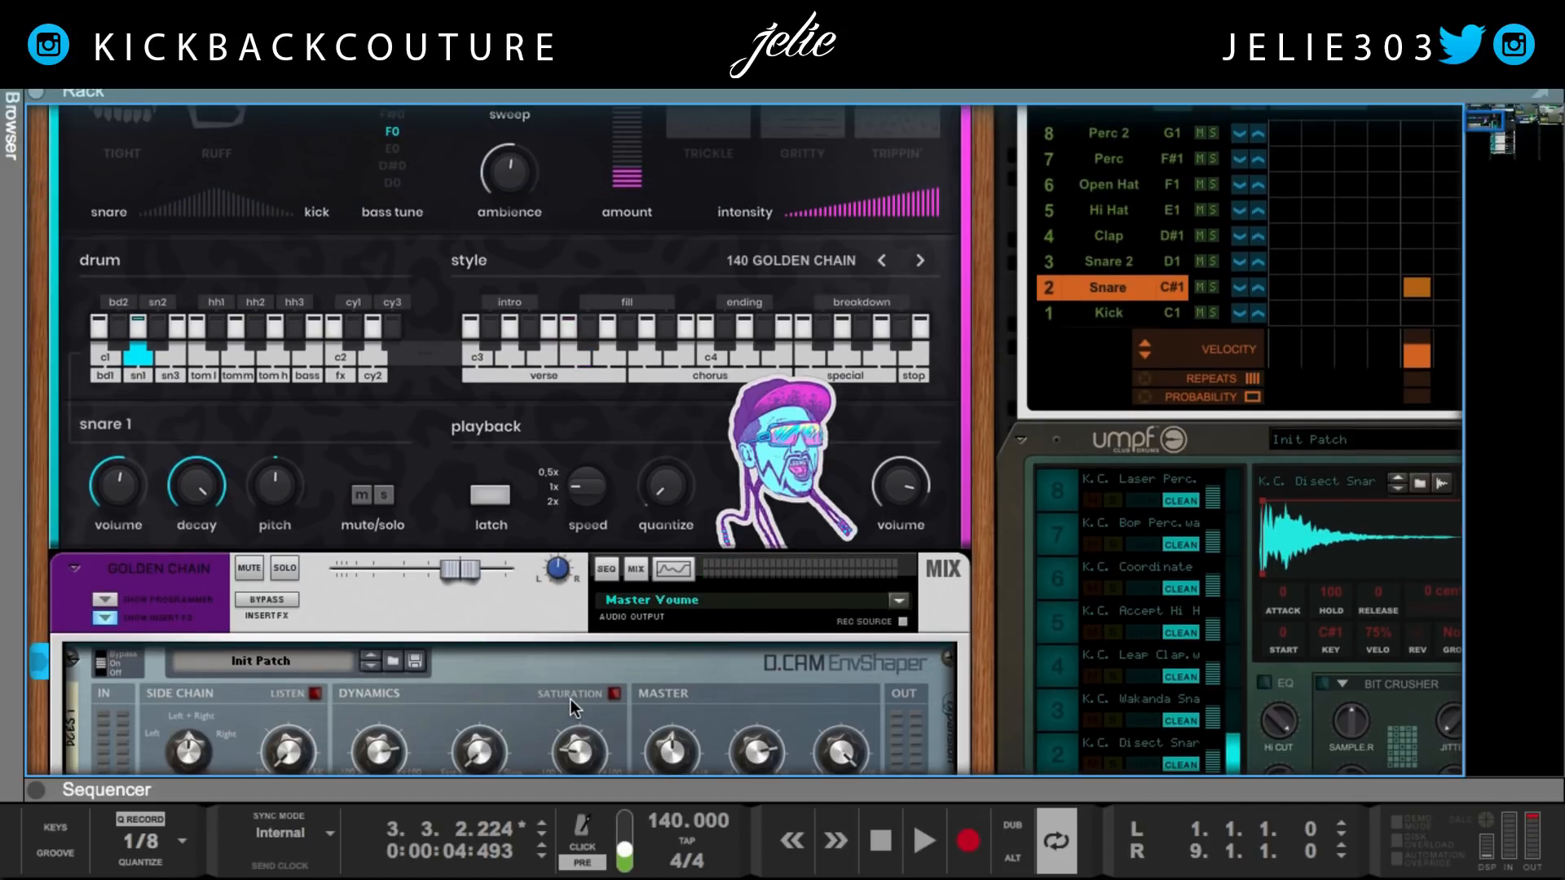
scroll(568, 701, up, 6)
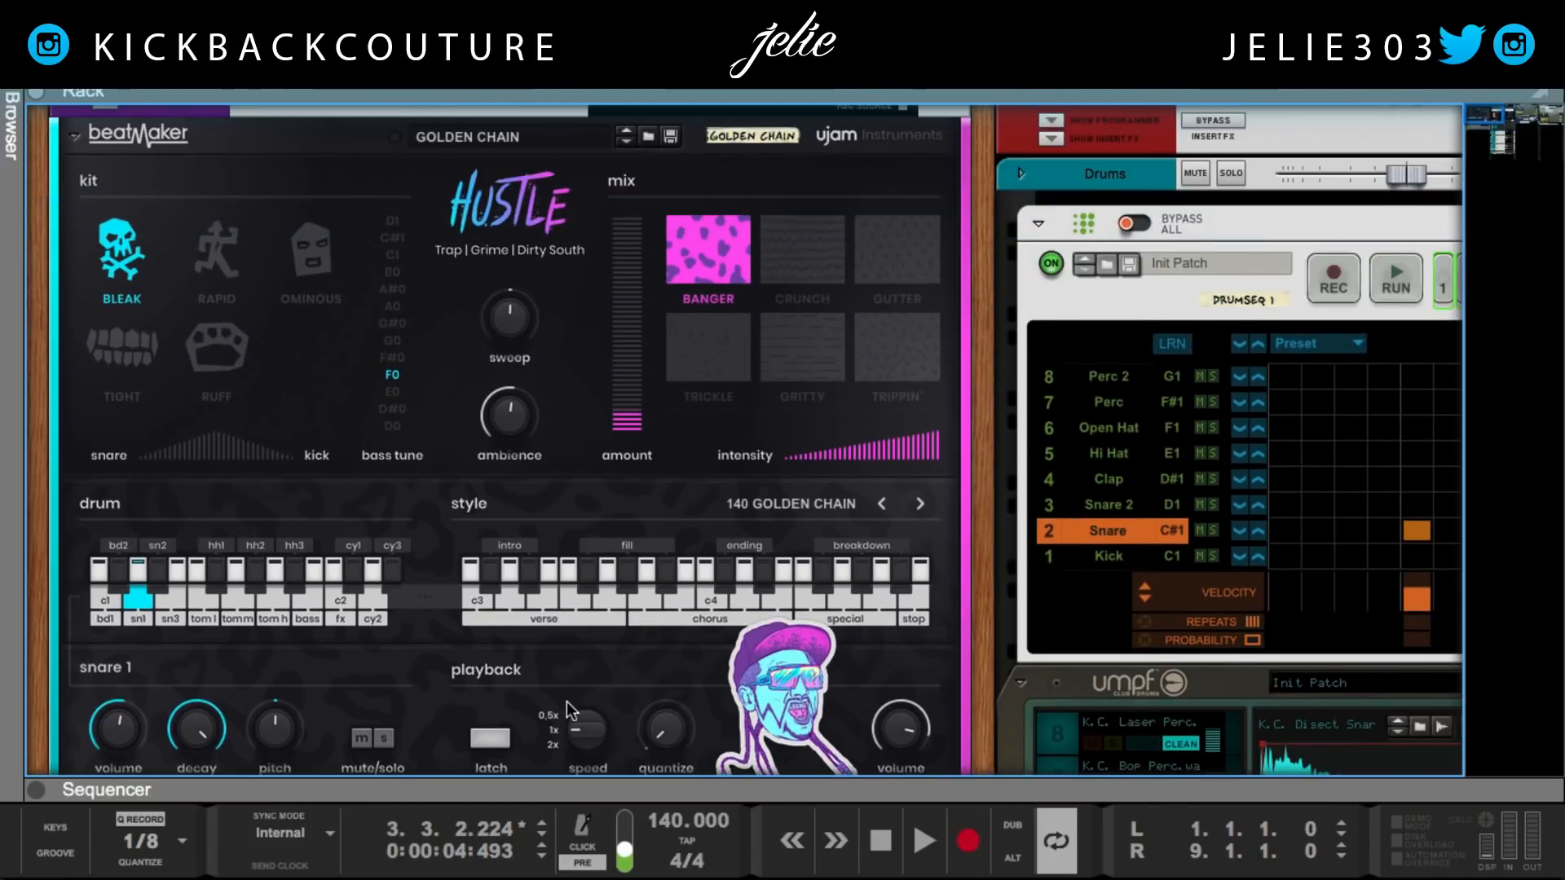
scroll(567, 700, down, 10)
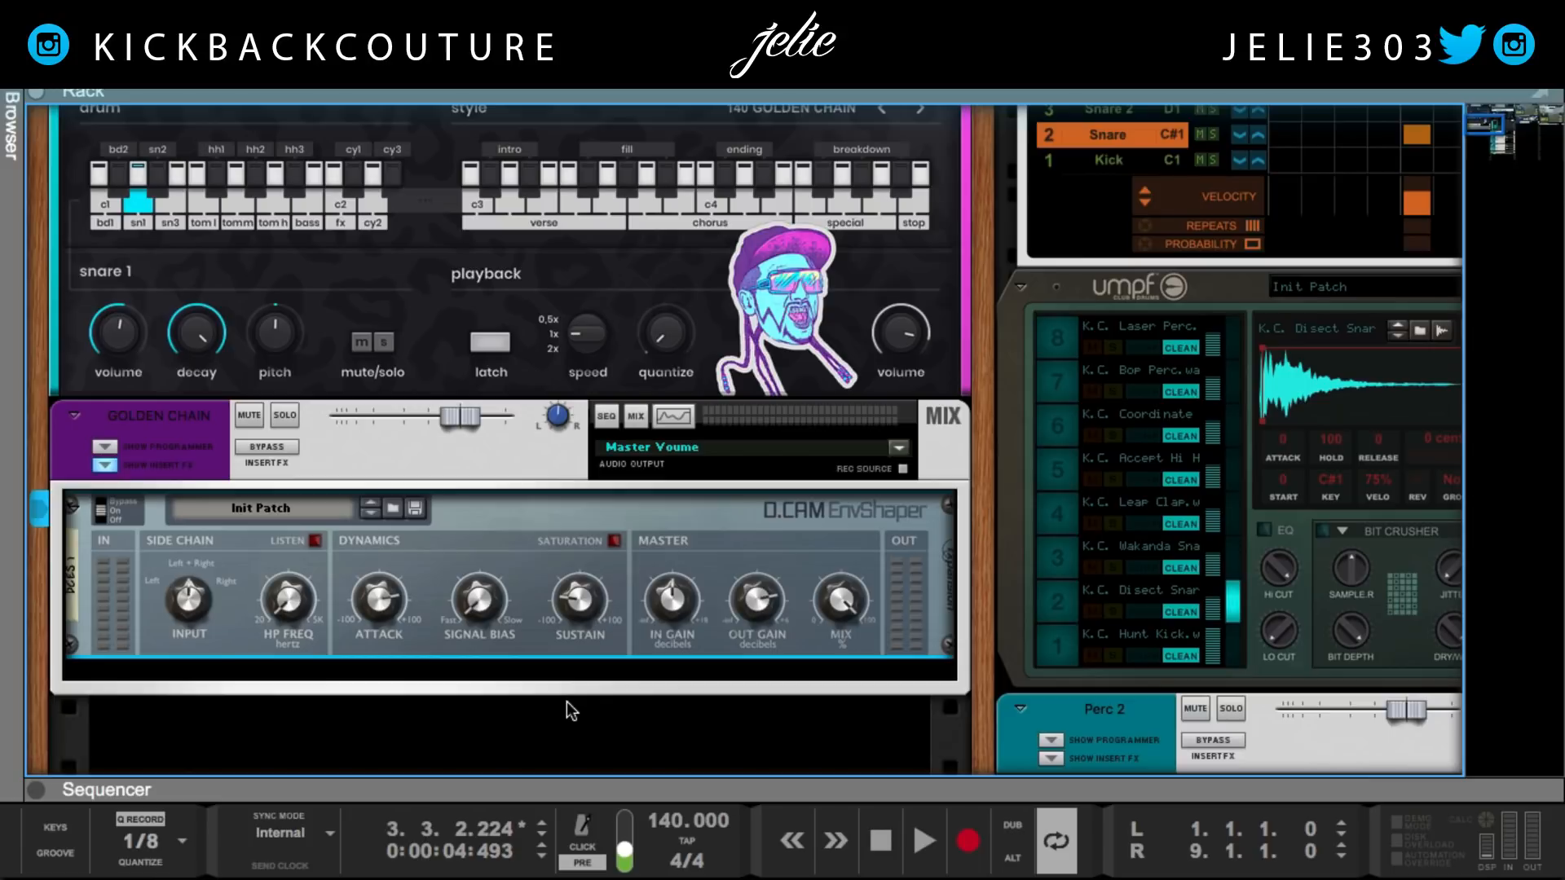
scroll(565, 701, up, 8)
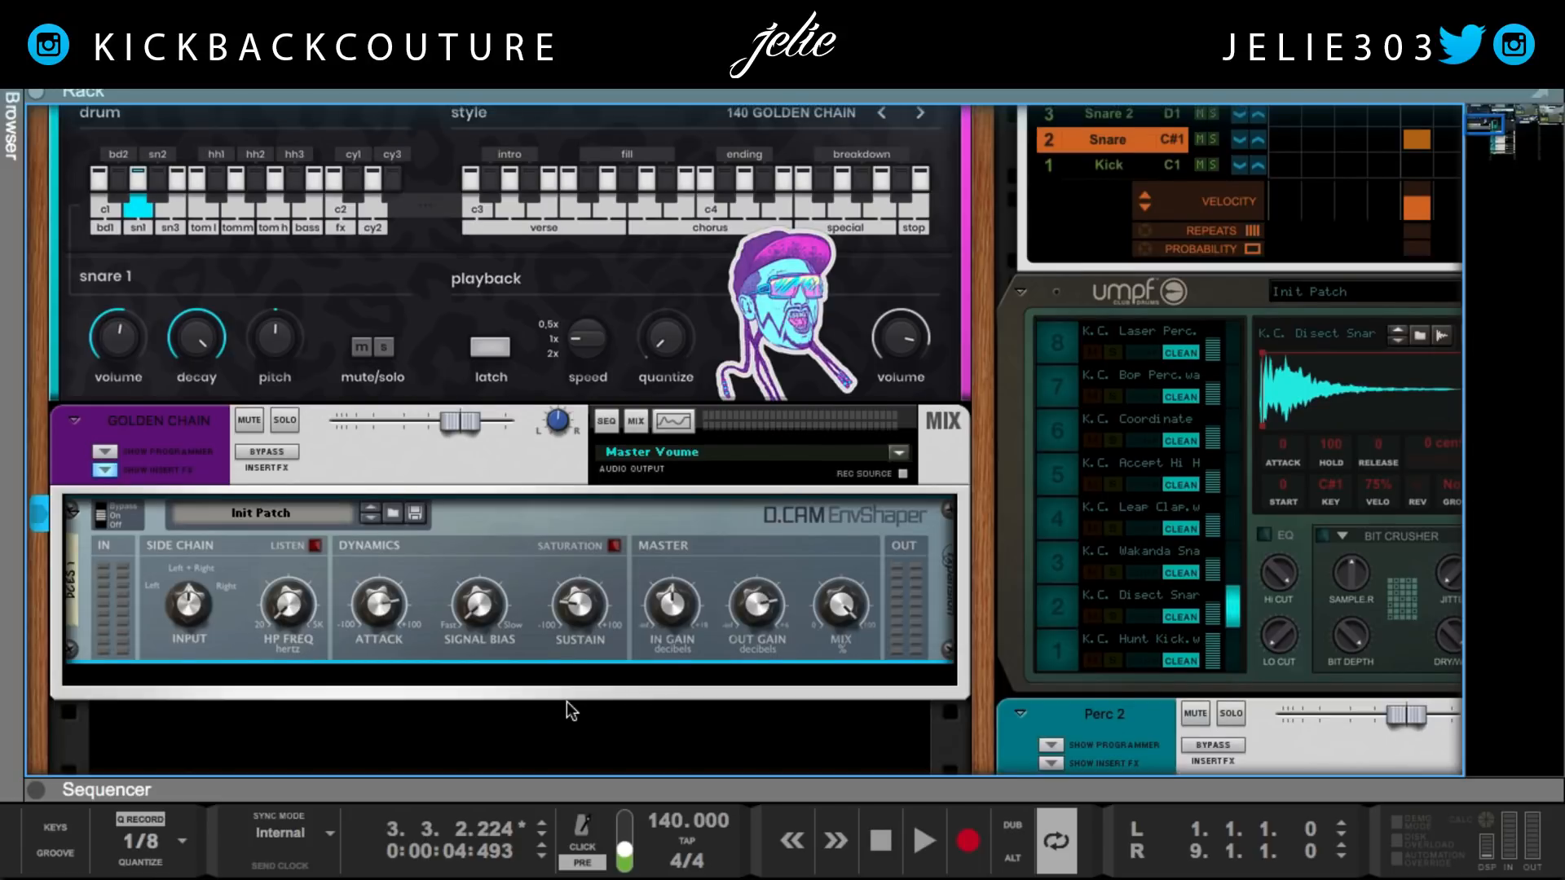
Step: Trigger cymbal sounds on the Hustle's drum keyboard, ending with cymbal 1
scroll(566, 701, up, 1)
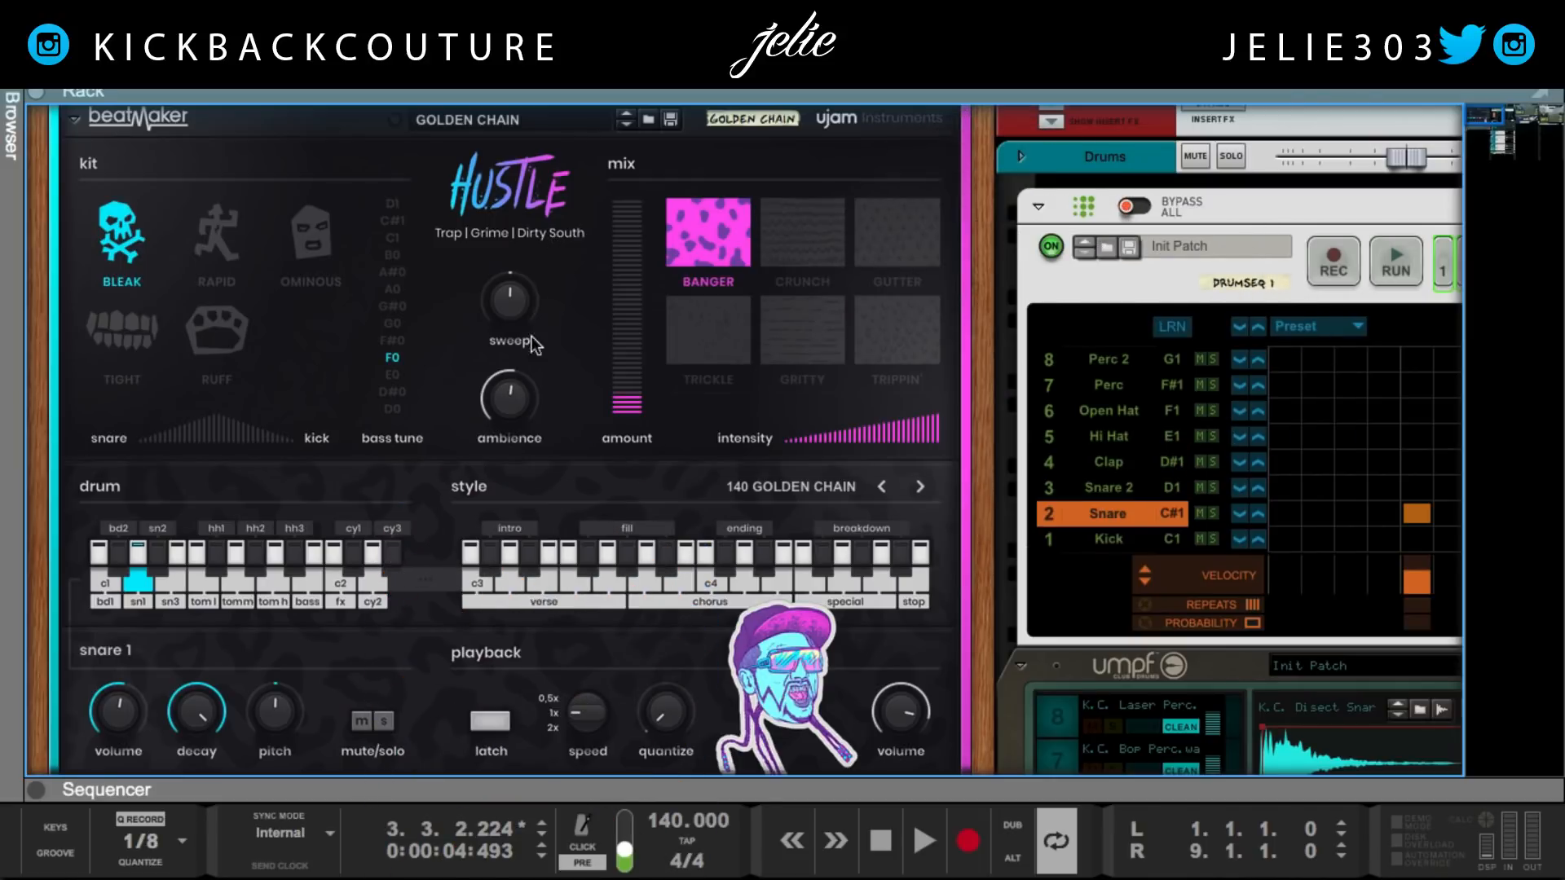
click(422, 583)
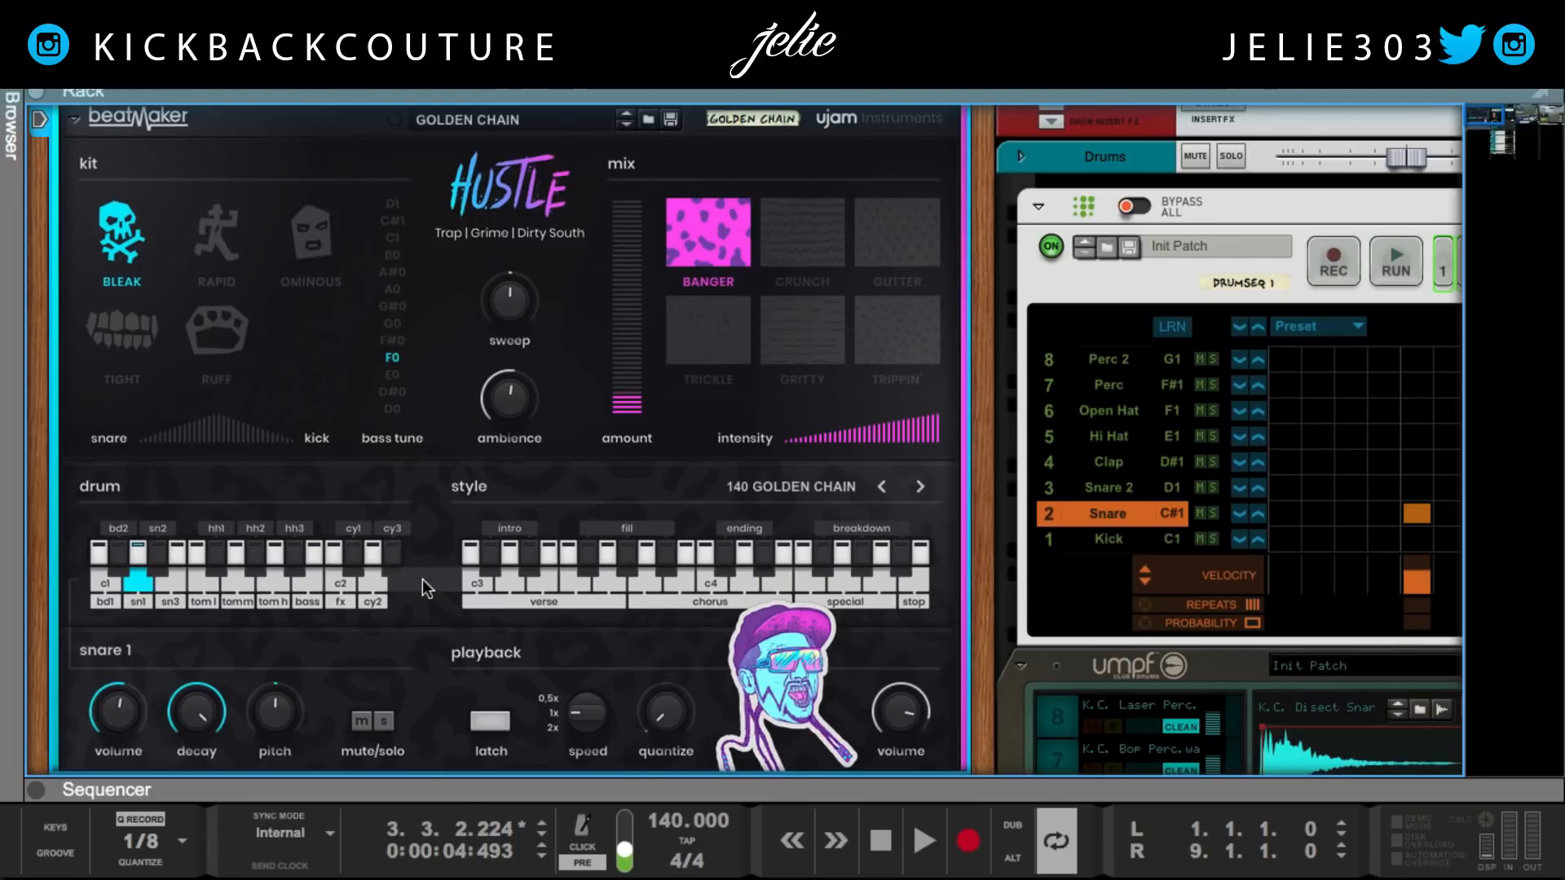
click(383, 554)
click(353, 553)
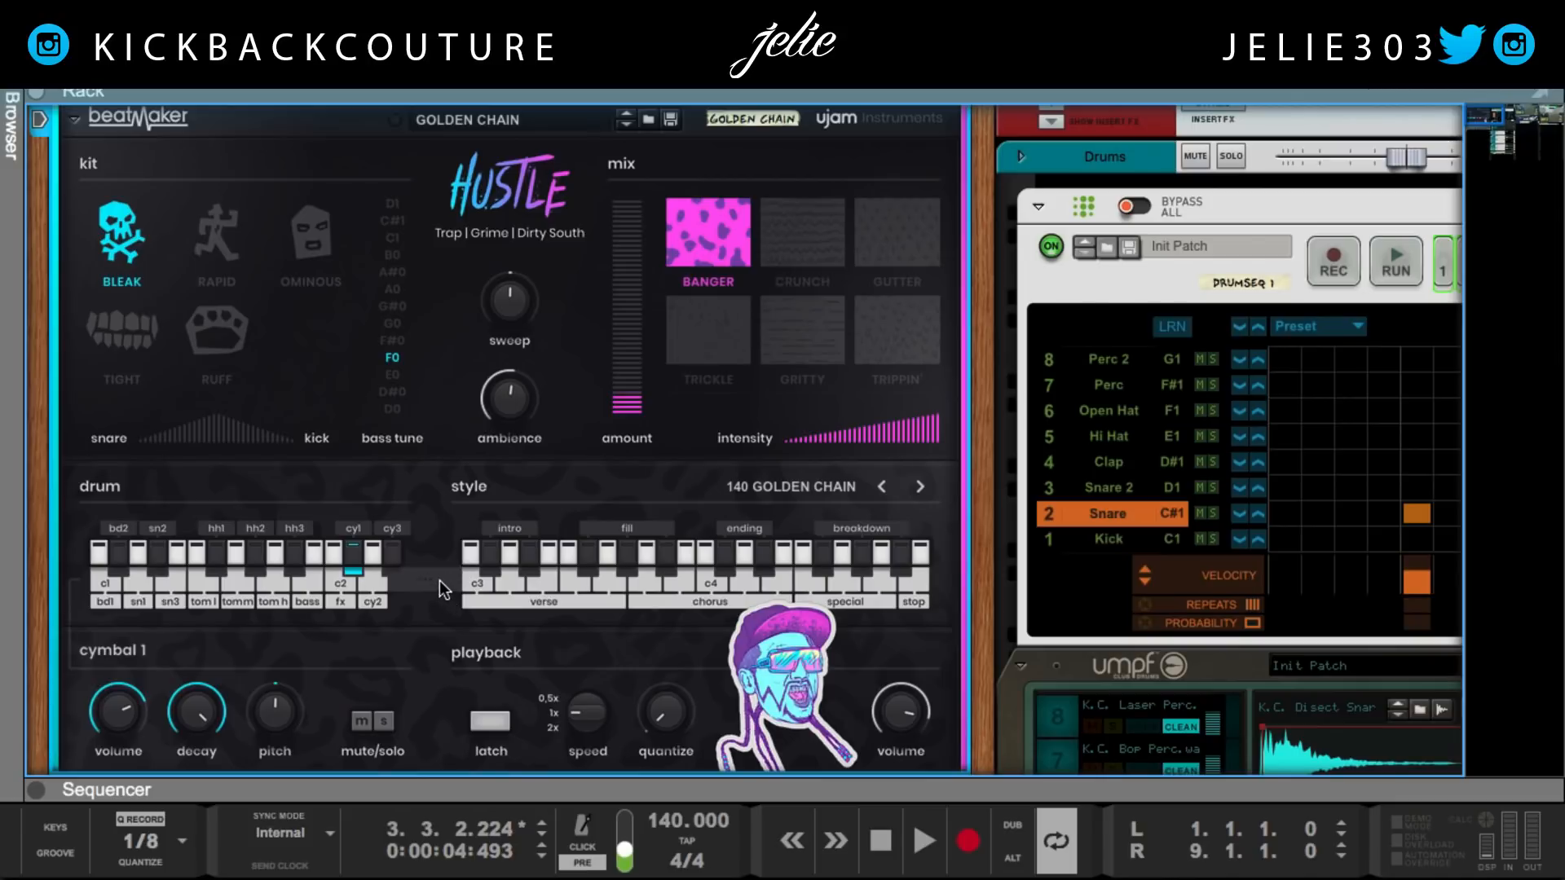